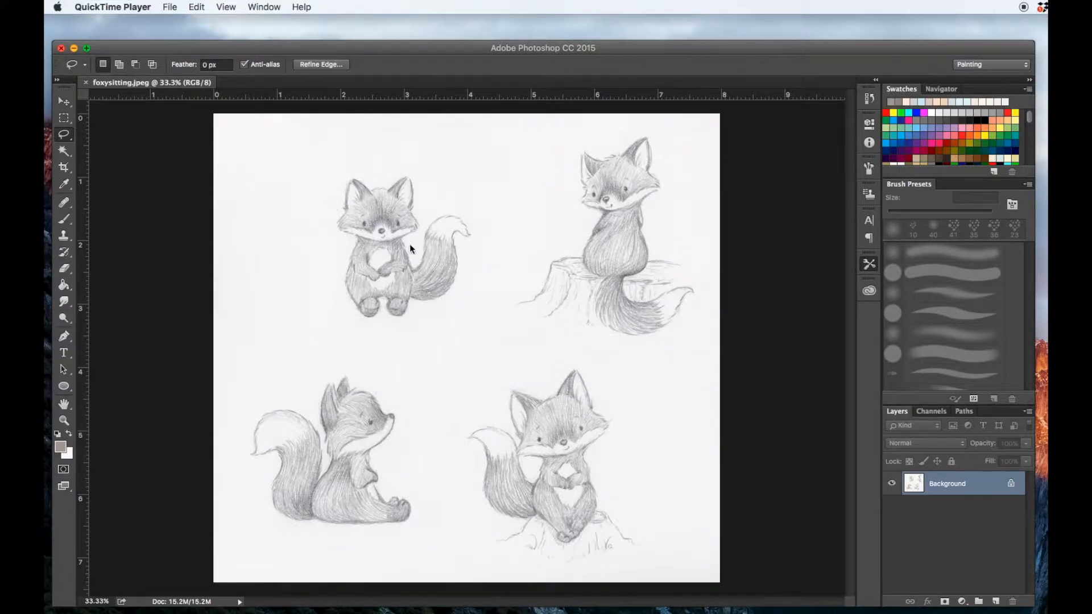
Select the fox with the heart-shaped chest patch at the sheet's lower right using a freehand Lasso outline and copy it.
{"action": "left_click", "coordinate": [391, 49]}
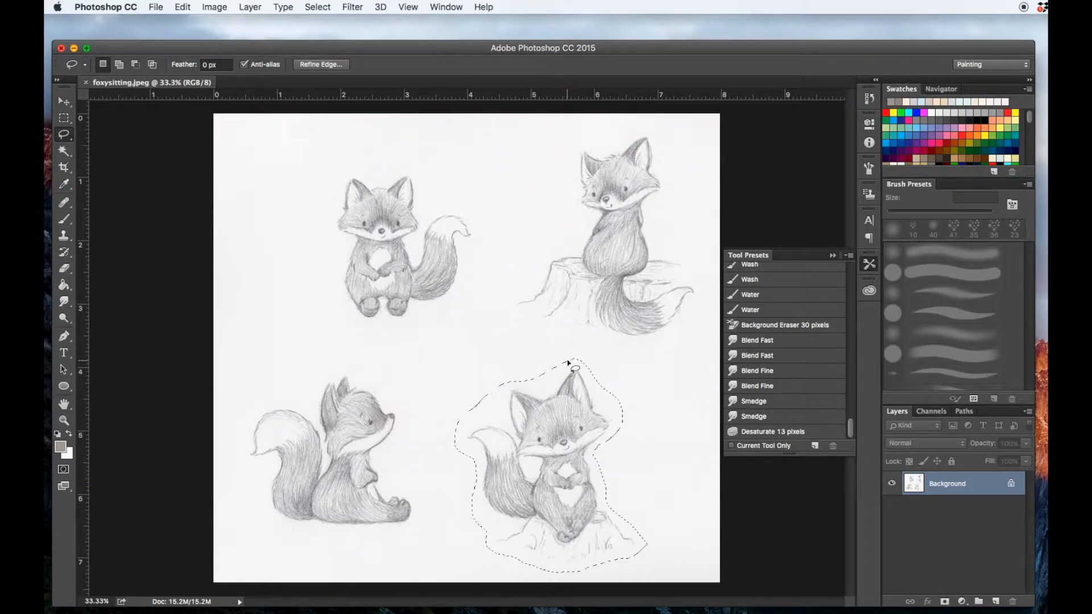
{"action": "left_click", "coordinate": [610, 369]}
{"action": "mouse_move", "coordinate": [599, 401]}
{"action": "left_mouse_down"}
{"action": "mouse_move", "coordinate": [587, 377]}
{"action": "mouse_move", "coordinate": [563, 377]}
{"action": "mouse_move", "coordinate": [553, 397]}
{"action": "mouse_move", "coordinate": [514, 392]}
{"action": "mouse_move", "coordinate": [467, 444]}
{"action": "mouse_move", "coordinate": [484, 518]}
{"action": "mouse_move", "coordinate": [500, 527]}
{"action": "mouse_move", "coordinate": [486, 537]}
{"action": "mouse_move", "coordinate": [539, 566]}
{"action": "mouse_move", "coordinate": [637, 556]}
{"action": "mouse_move", "coordinate": [645, 537]}
{"action": "mouse_move", "coordinate": [604, 489]}
{"action": "mouse_move", "coordinate": [608, 500]}
{"action": "mouse_move", "coordinate": [602, 458]}
{"action": "mouse_move", "coordinate": [620, 445]}
{"action": "mouse_move", "coordinate": [618, 424]}
{"action": "mouse_move", "coordinate": [599, 400]}
{"action": "left_mouse_up"}
Create a new 10 x 10 inch document at 300 pixels/inch in CMYK Color with a white background.
{"action": "left_click", "coordinate": [156, 7]}
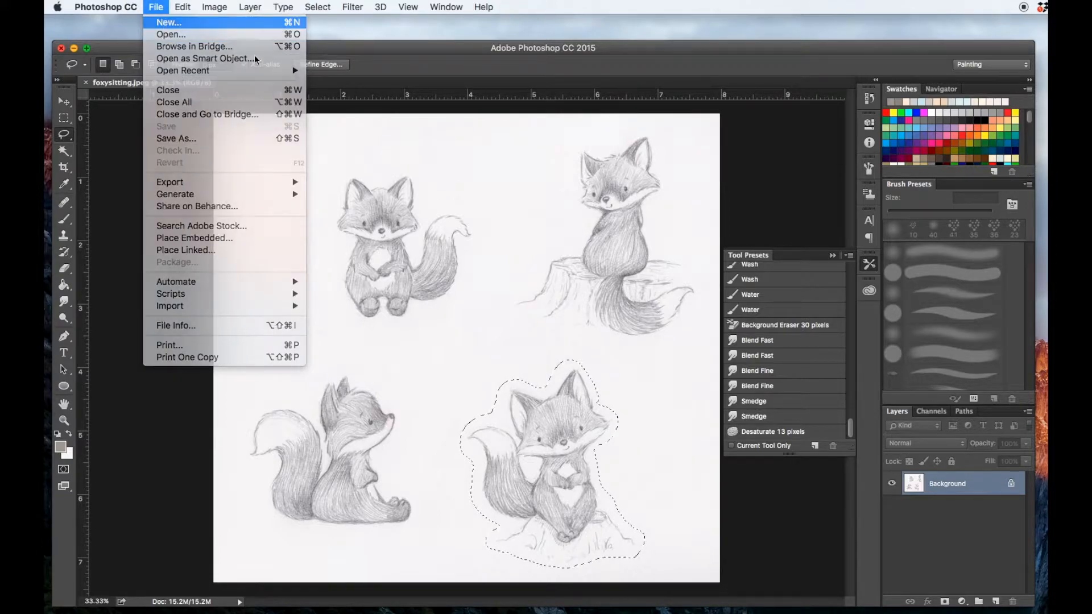
{"action": "left_click", "coordinate": [166, 23]}
{"action": "left_click", "coordinate": [664, 259]}
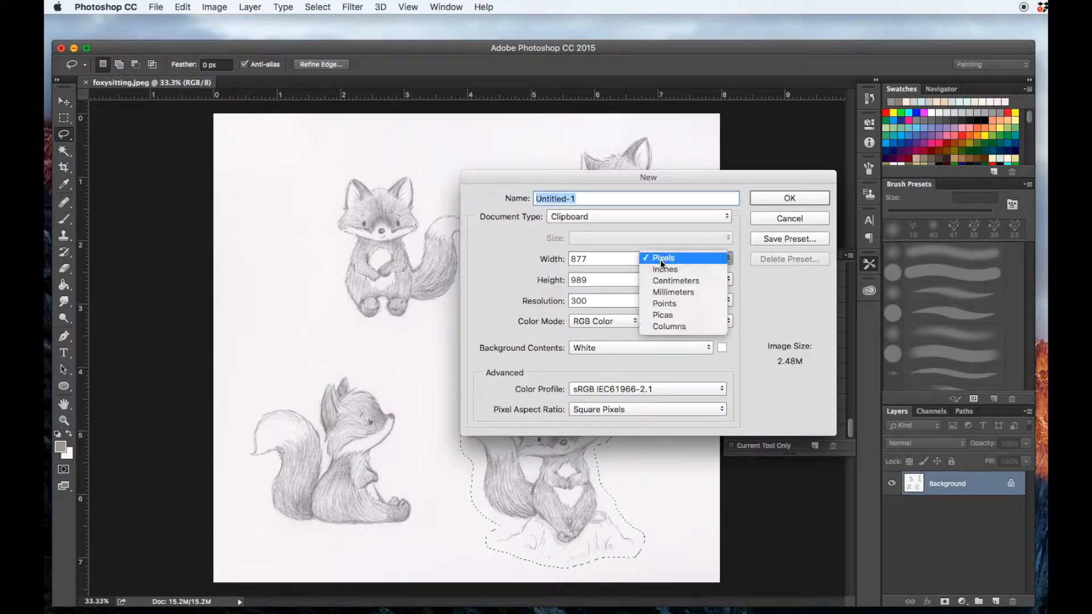
{"action": "left_click", "coordinate": [677, 268]}
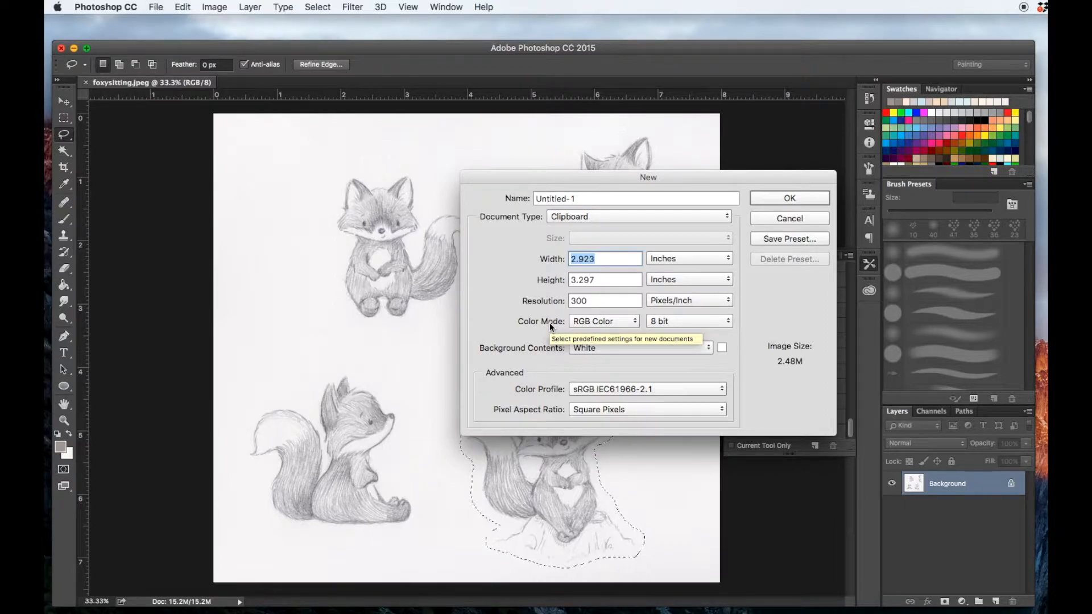
{"action": "type", "text": "10"}
{"action": "double_click", "coordinate": [605, 280]}
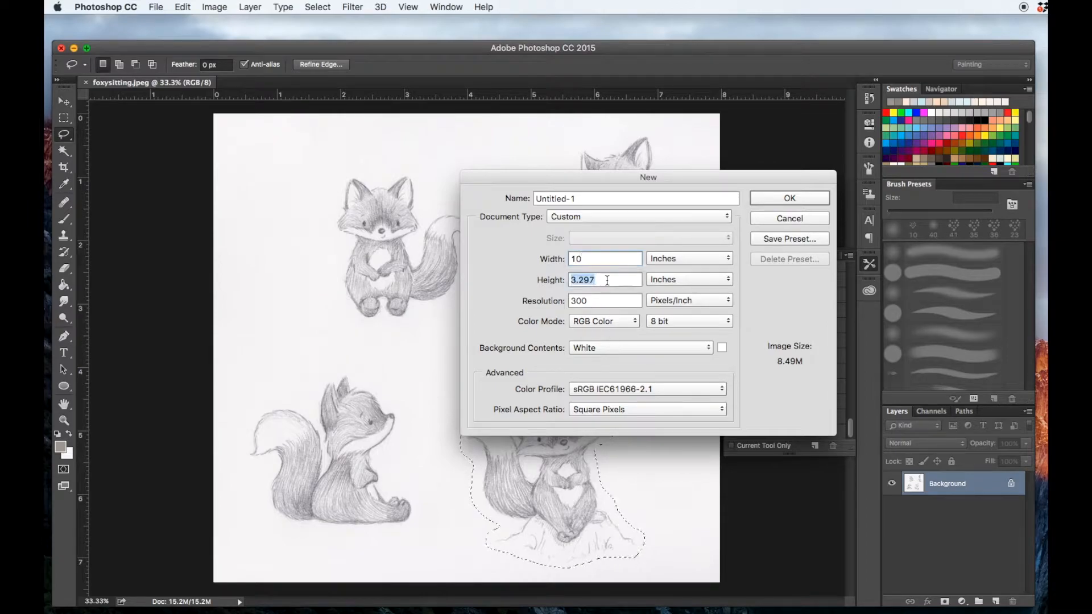
{"action": "type", "text": "10"}
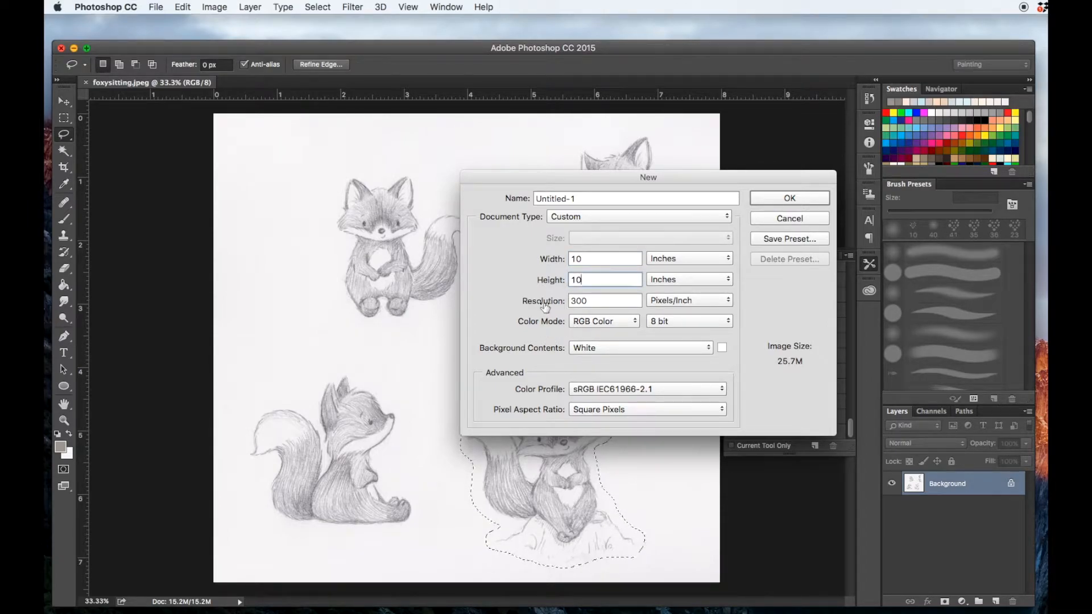
{"action": "left_click", "coordinate": [589, 323]}
{"action": "left_click", "coordinate": [598, 340]}
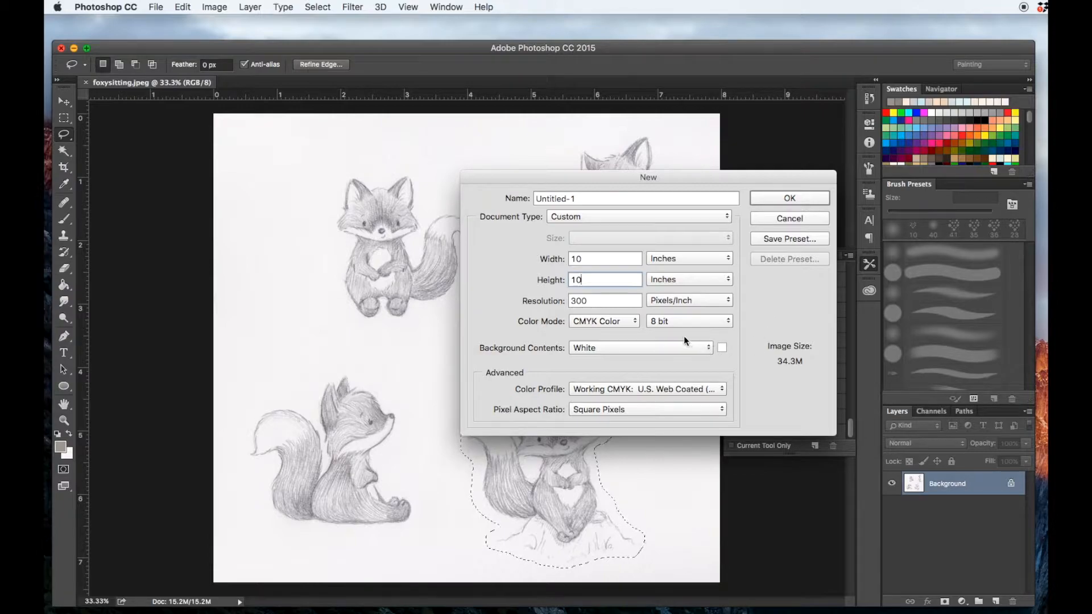
{"action": "left_click", "coordinate": [790, 197]}
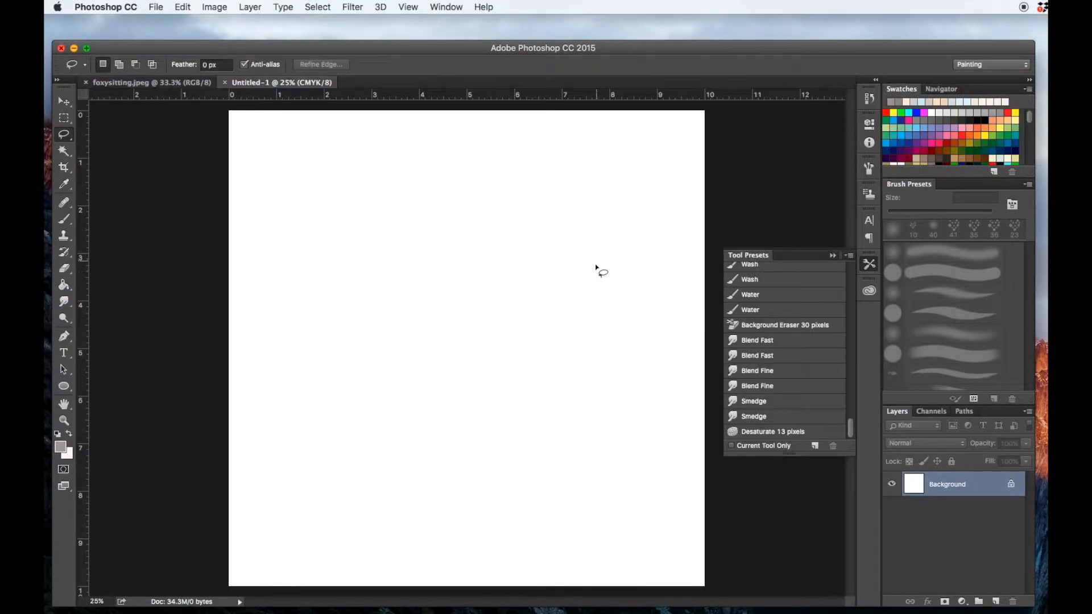
Add a layer group with a layer mask and fill the mask with the Gouache Light on Watercolor pattern.
{"action": "left_click", "coordinate": [979, 602]}
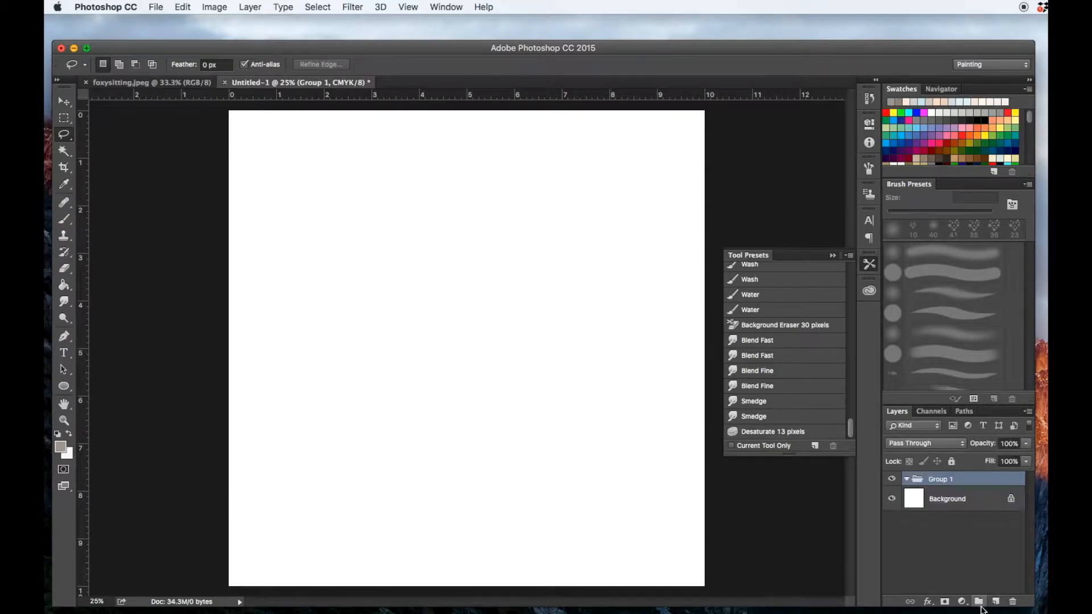
{"action": "left_click", "coordinate": [944, 602]}
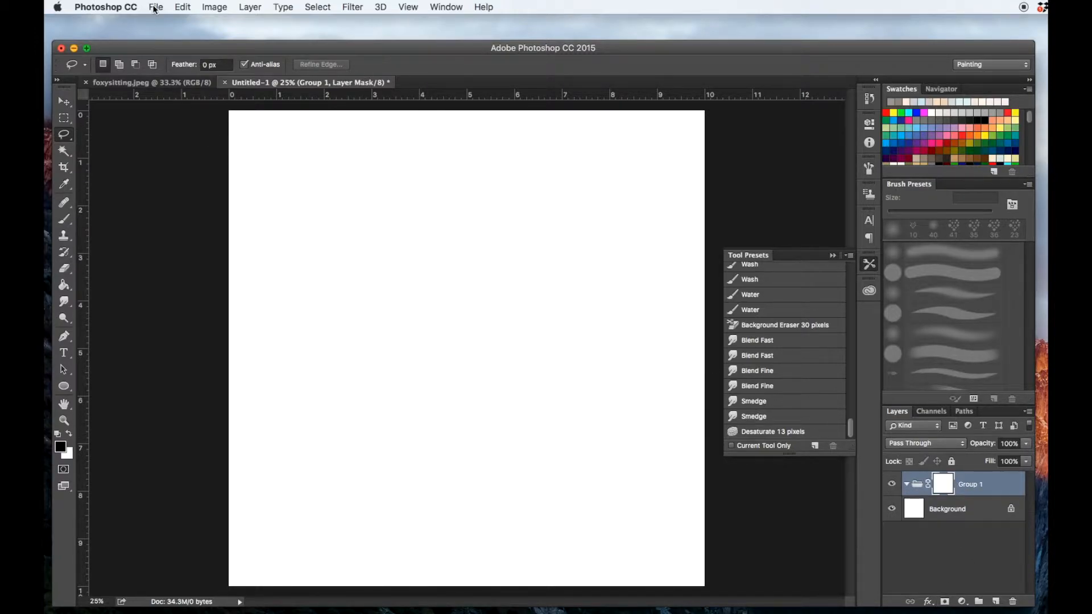
{"action": "left_click", "coordinate": [183, 6]}
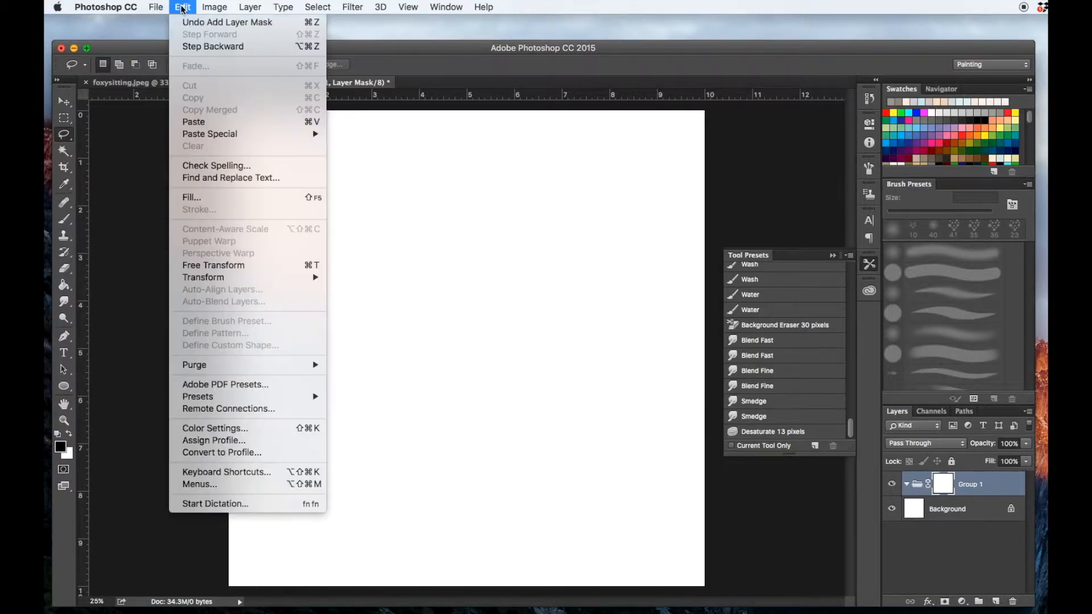
{"action": "left_click", "coordinate": [197, 199]}
{"action": "left_click", "coordinate": [575, 218]}
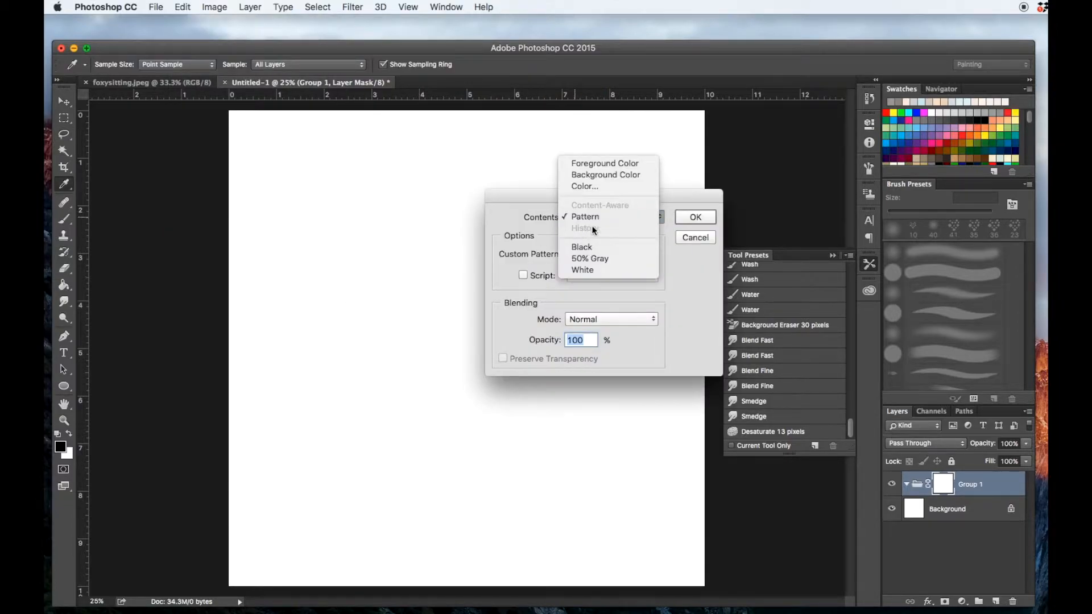
{"action": "left_click", "coordinate": [587, 219]}
{"action": "left_click", "coordinate": [578, 254]}
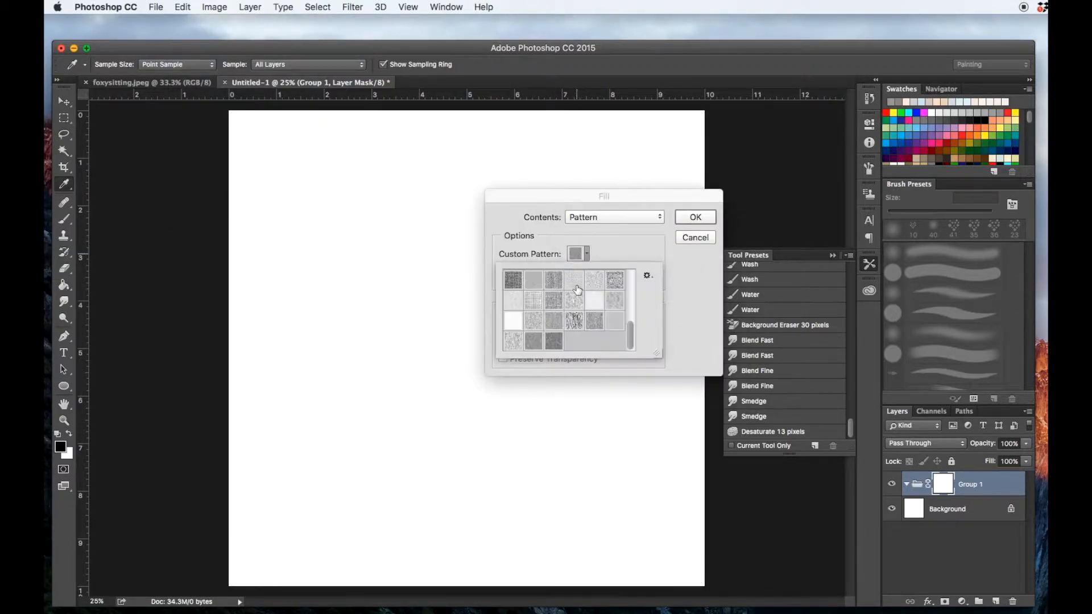
{"action": "left_click", "coordinate": [649, 278]}
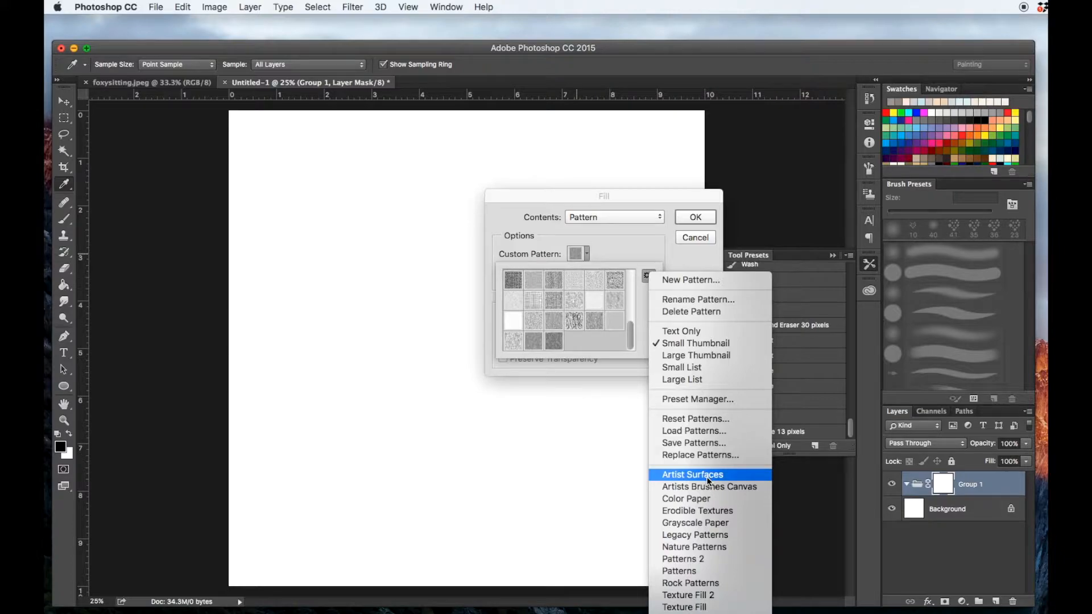
{"action": "left_click", "coordinate": [620, 250]}
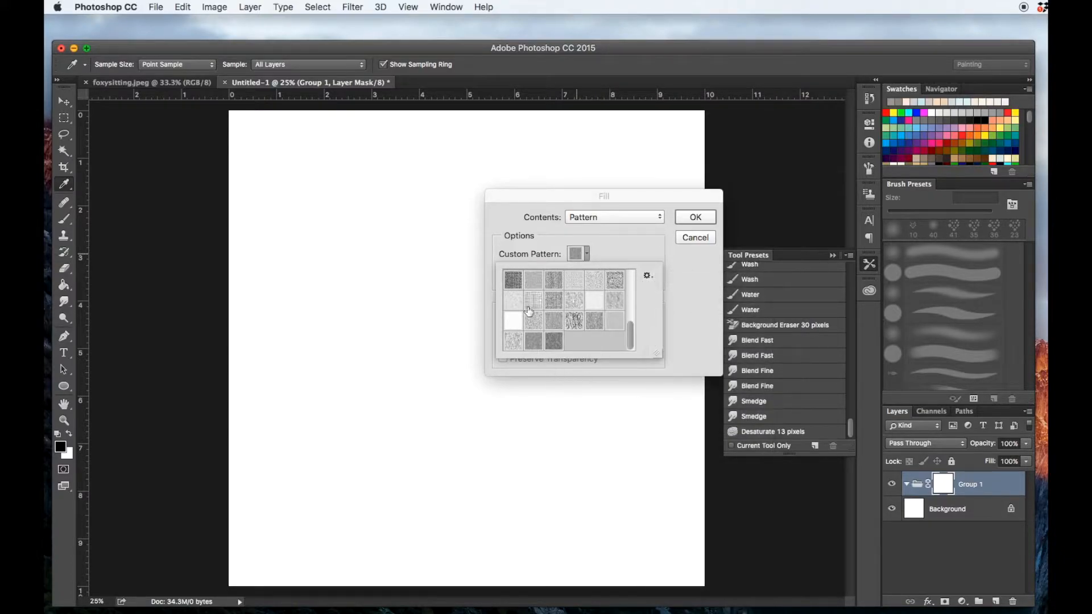
{"action": "left_click", "coordinate": [535, 344]}
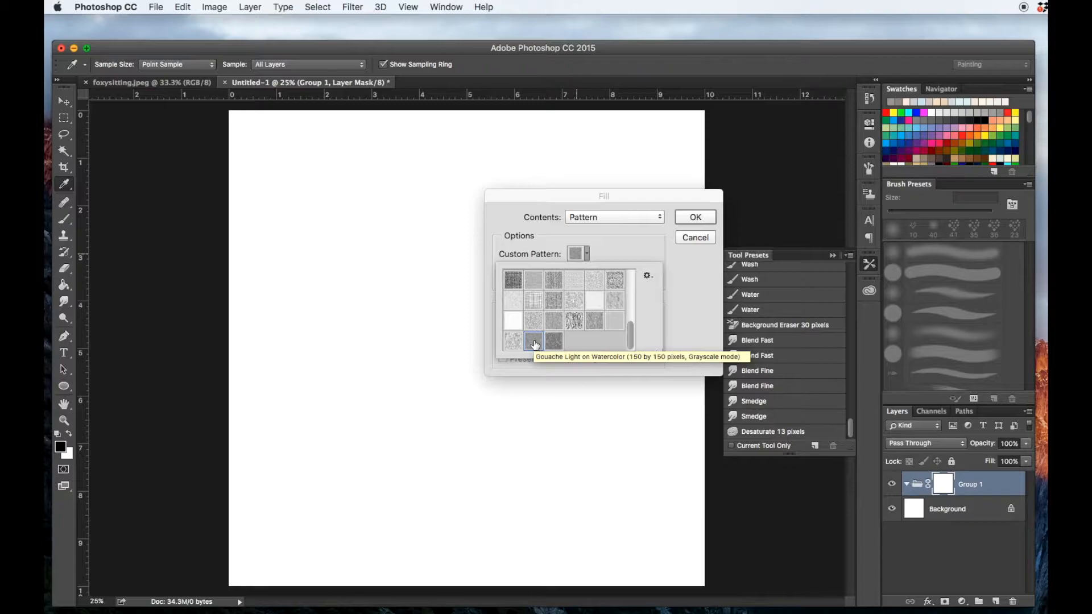
{"action": "left_click", "coordinate": [681, 217]}
{"action": "key", "text": "l"}
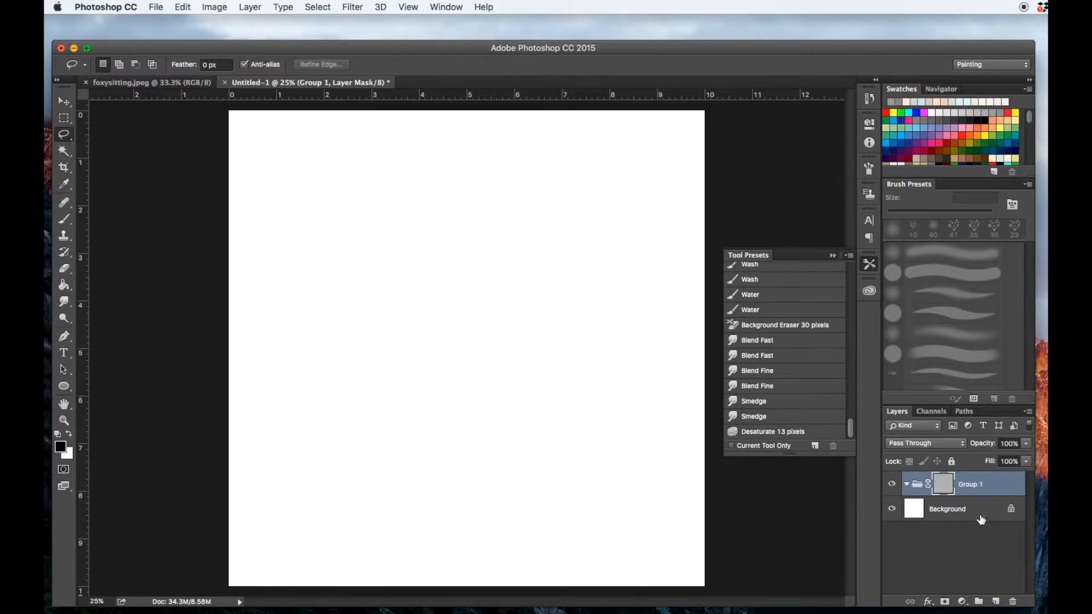
Lighten the group mask's texture with Levels by setting the white input level to 162.
{"action": "left_click", "coordinate": [928, 484]}
{"action": "key", "text": "super+l"}
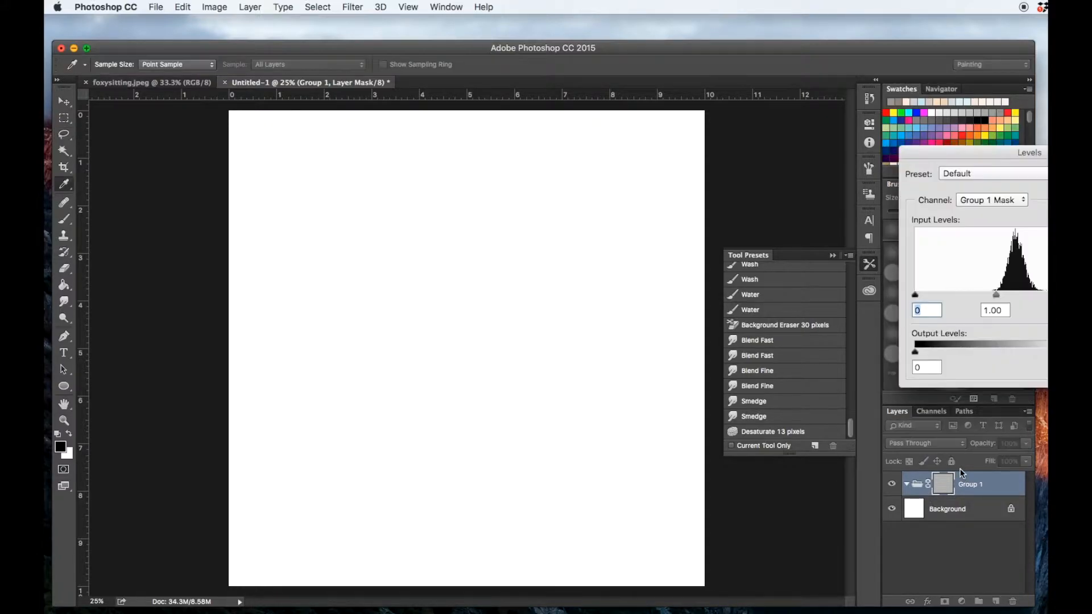
{"action": "left_click_drag", "start_coordinate": [978, 149], "coordinate": [795, 117]}
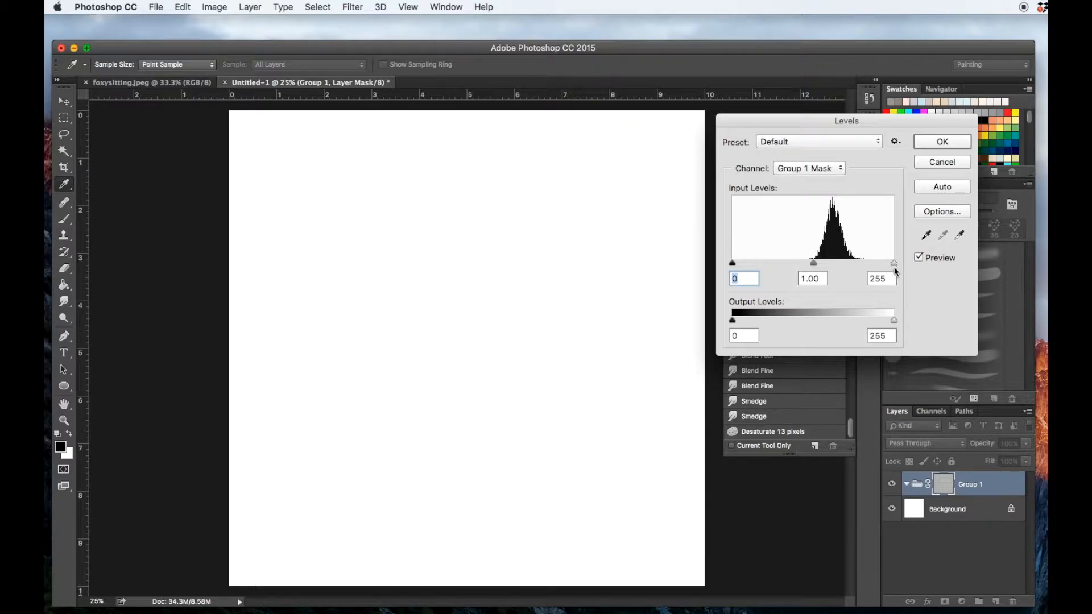
{"action": "left_click_drag", "start_coordinate": [894, 264], "coordinate": [836, 274]}
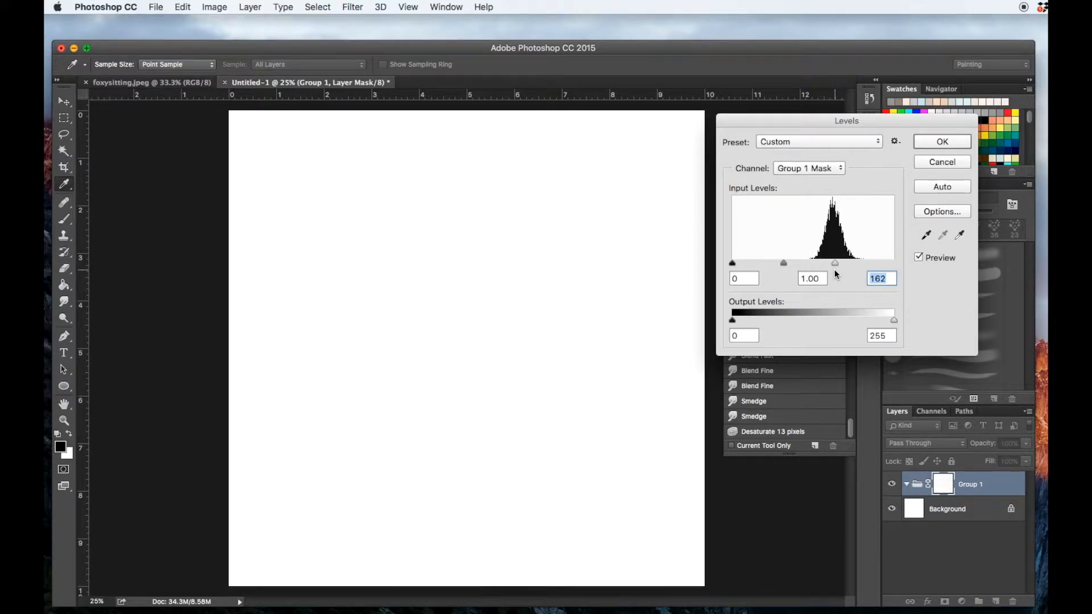
{"action": "left_click", "coordinate": [943, 141]}
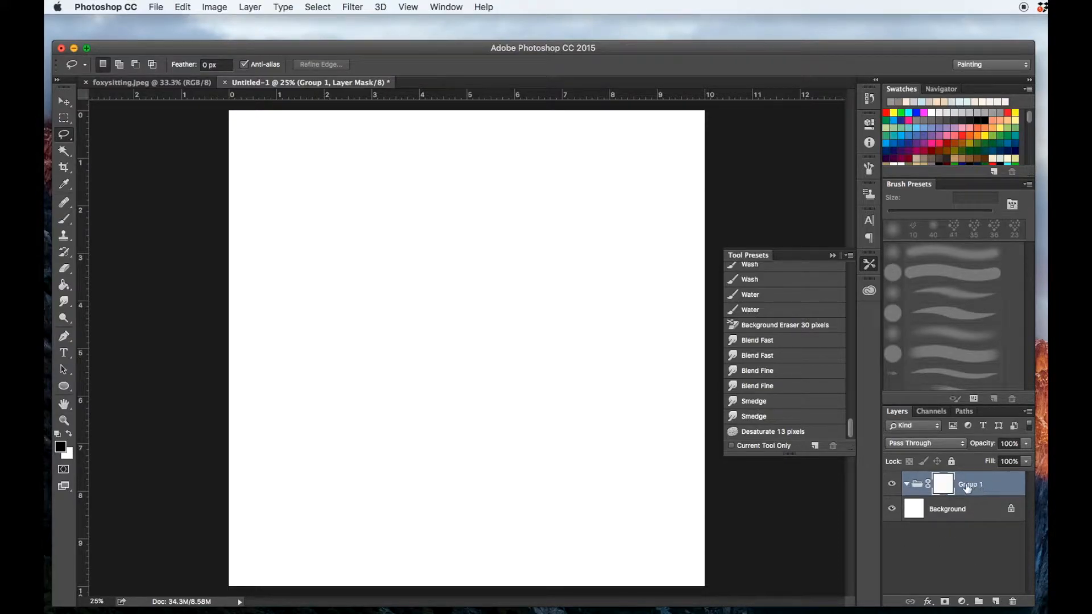
Add a new layer inside the masked group and paste the copied fox sketch onto it.
{"action": "left_click", "coordinate": [997, 602]}
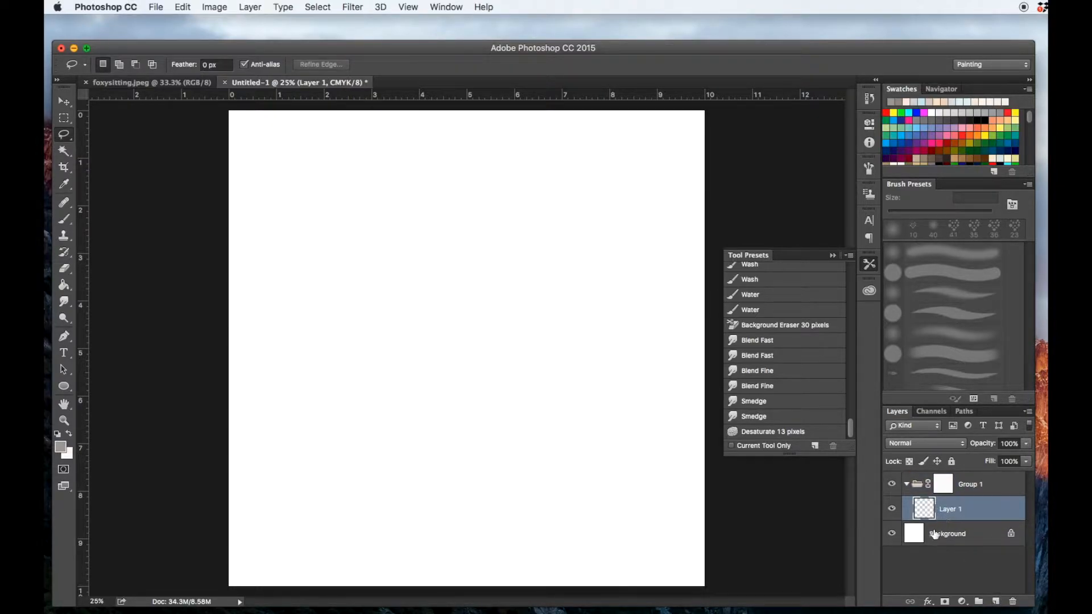
{"action": "key", "text": "super+v"}
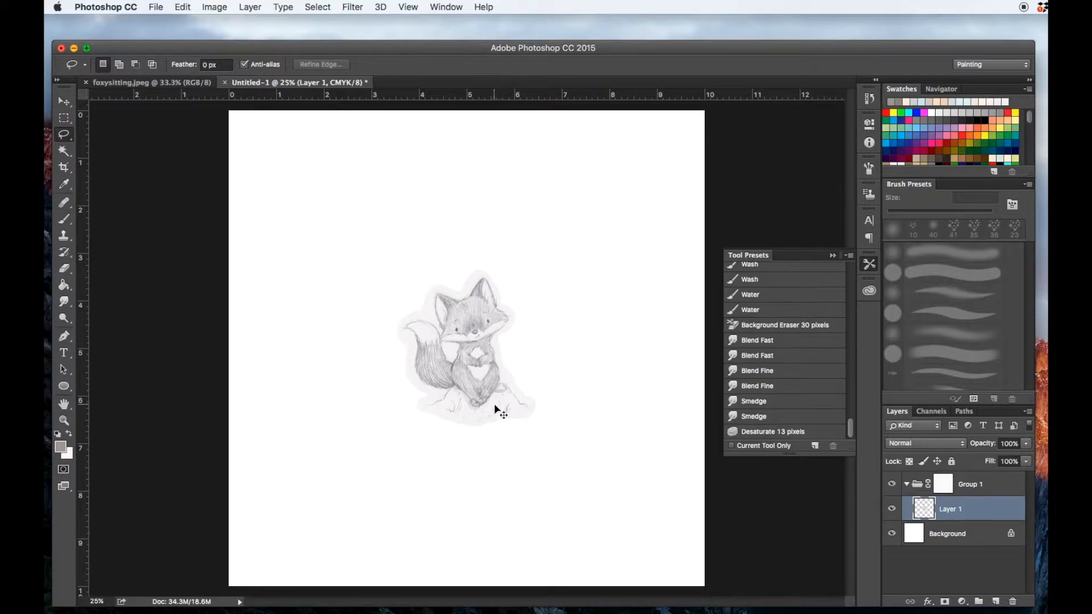
{"action": "key", "text": "super+t"}
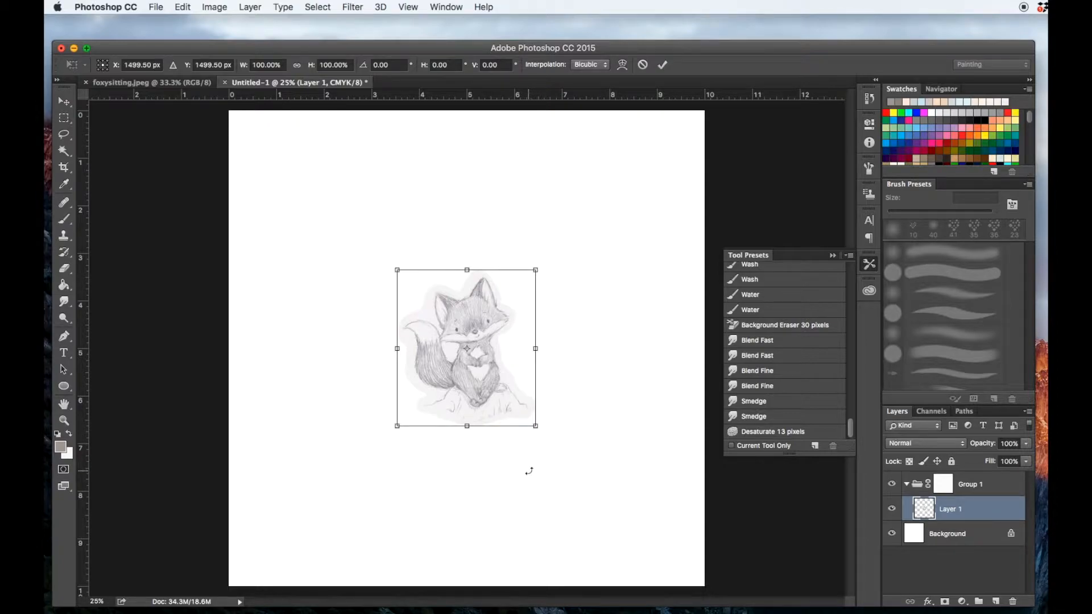
{"action": "left_click_drag", "start_coordinate": [536, 426], "coordinate": [563, 444]}
{"action": "key", "text": "Return"}
{"action": "key", "text": "super+t"}
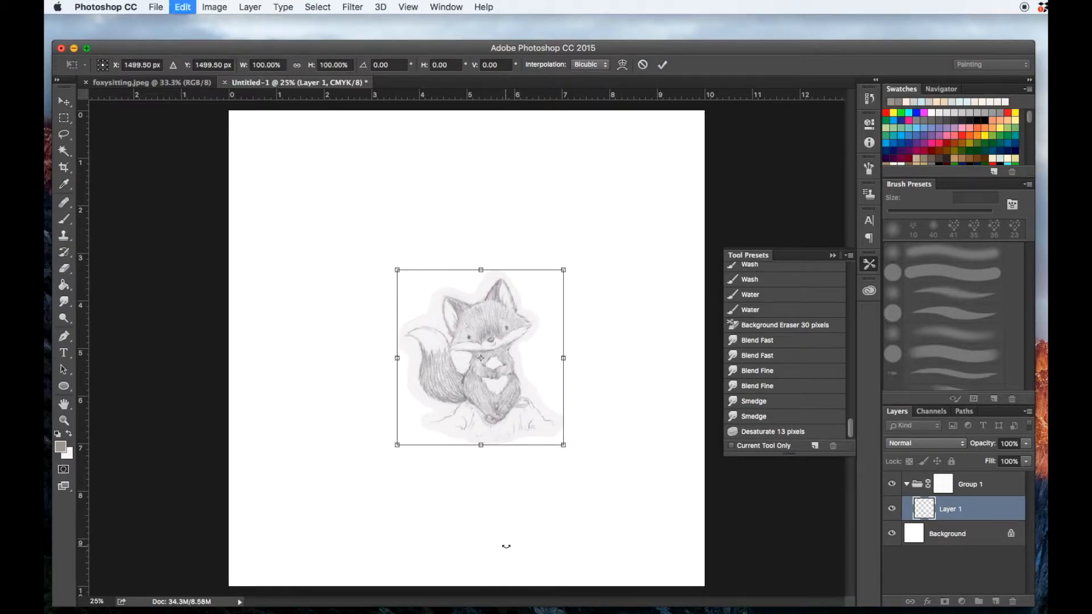
{"action": "key", "text": "super+z"}
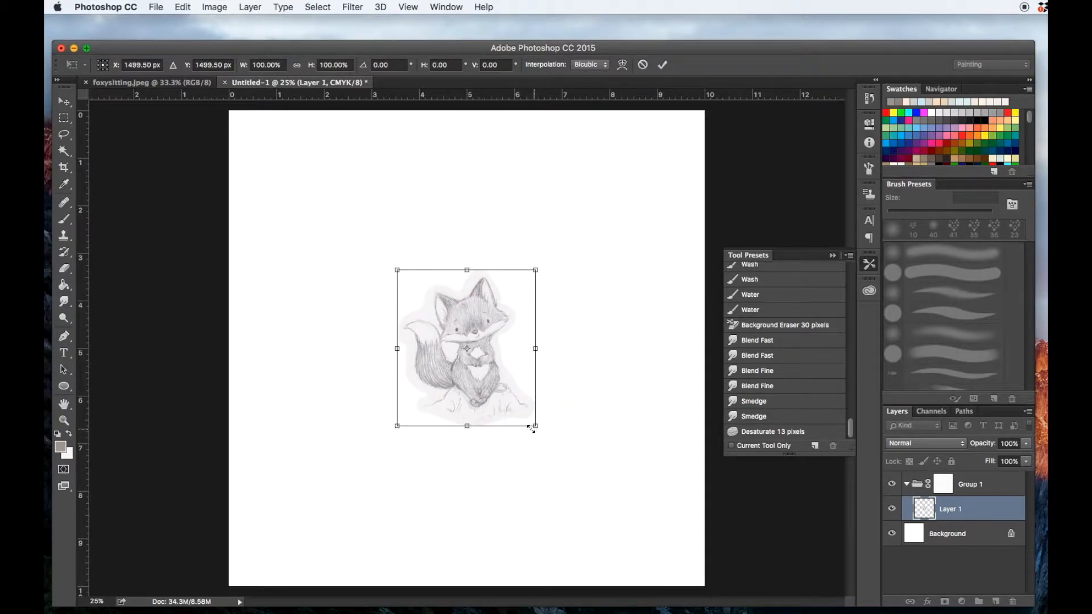
Enlarge the fox sketch to about 149% and move it to the upper-left area of the canvas.
{"action": "mouse_move", "coordinate": [536, 426]}
{"action": "left_mouse_down"}
{"action": "mouse_move", "coordinate": [614, 507]}
{"action": "mouse_move", "coordinate": [539, 430]}
{"action": "left_mouse_up"}
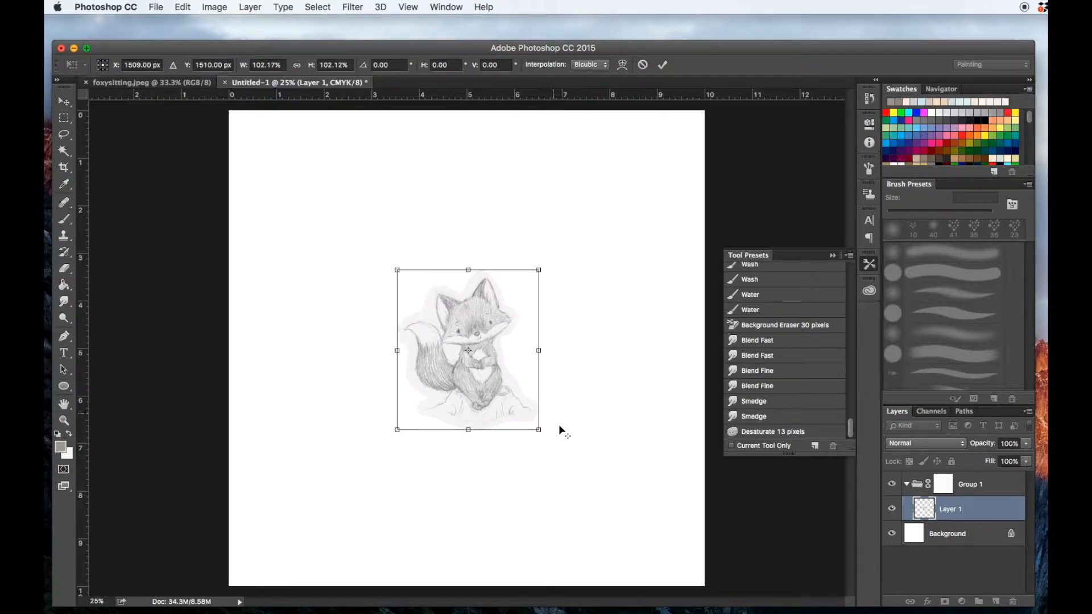
{"action": "left_click_drag", "start_coordinate": [540, 430], "coordinate": [592, 490]}
{"action": "left_click_drag", "start_coordinate": [521, 438], "coordinate": [375, 308]}
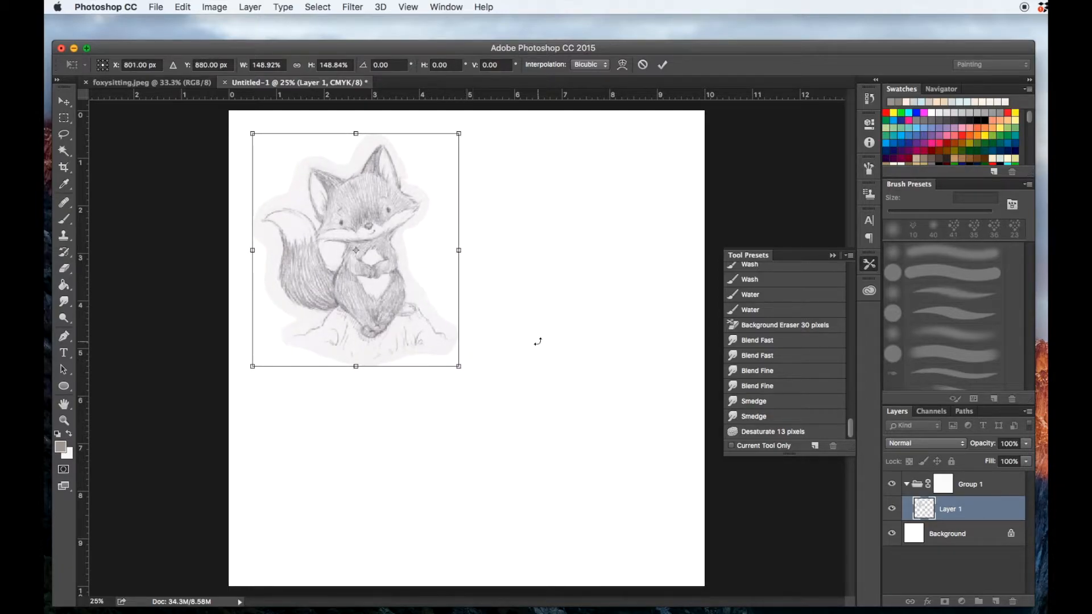
{"action": "key", "text": "Return"}
{"action": "key", "text": "l"}
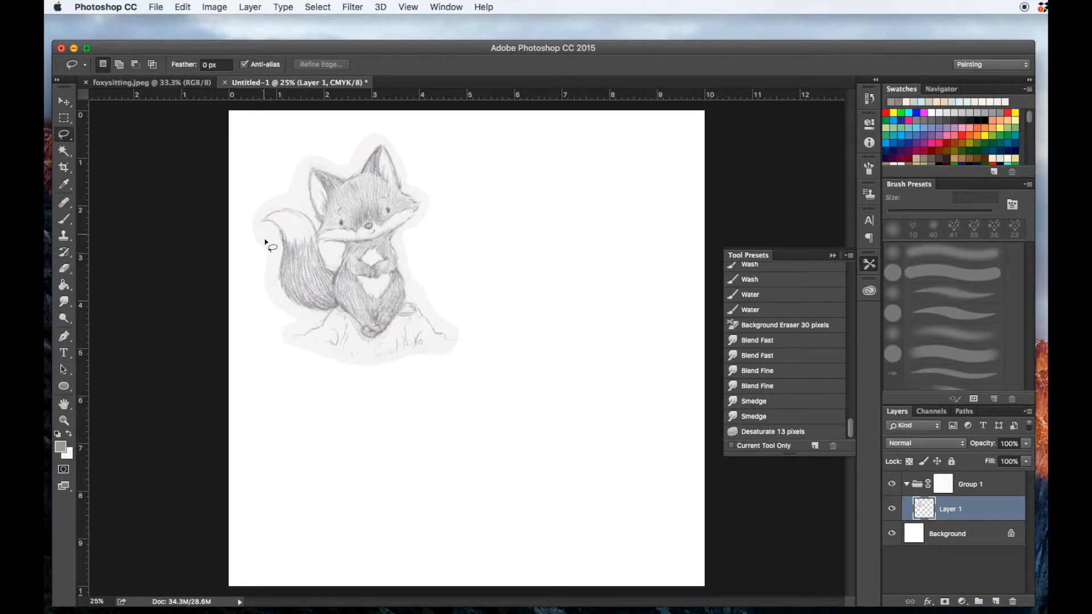
Set the Eraser to a 43 px soft brush for cleaning the grey border around the fox sketch.
{"action": "left_click", "coordinate": [64, 268]}
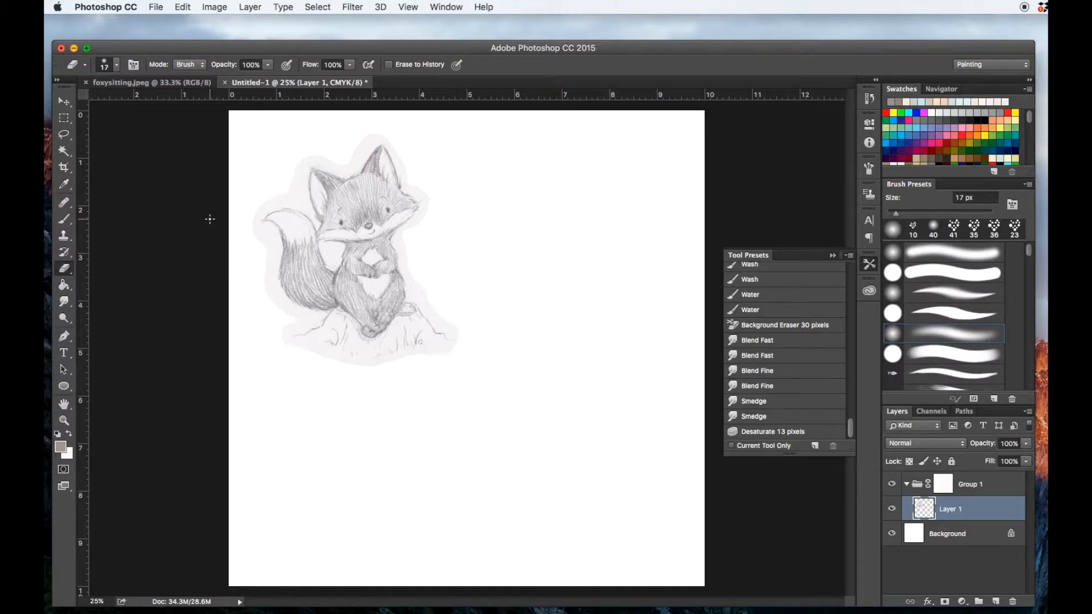
{"action": "key", "text": "super+equal"}
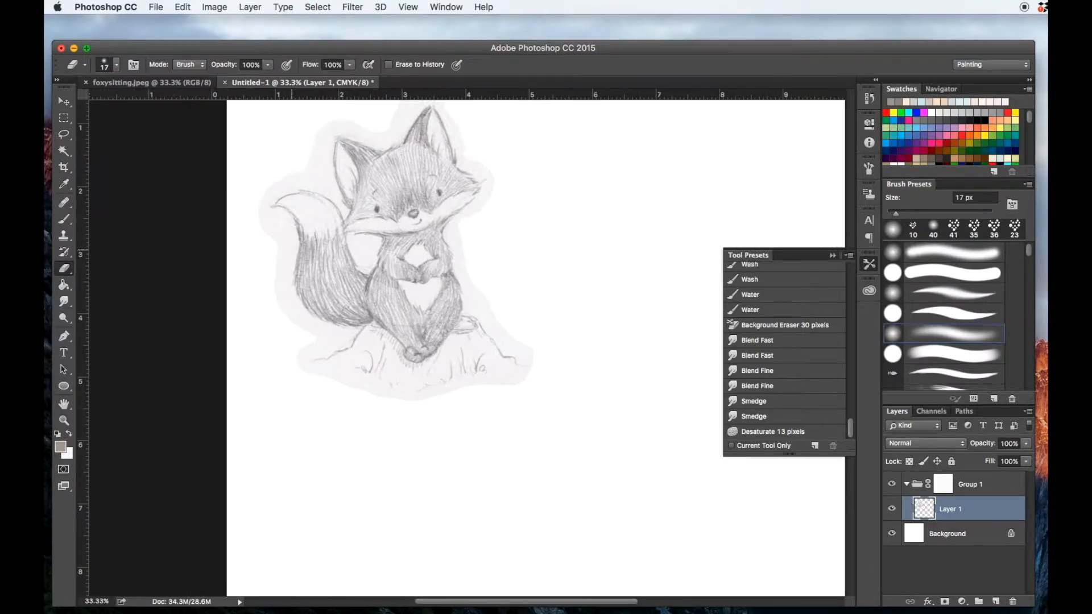
{"action": "scroll", "coordinate": [535, 341], "scroll_direction": "up", "scroll_amount": 3}
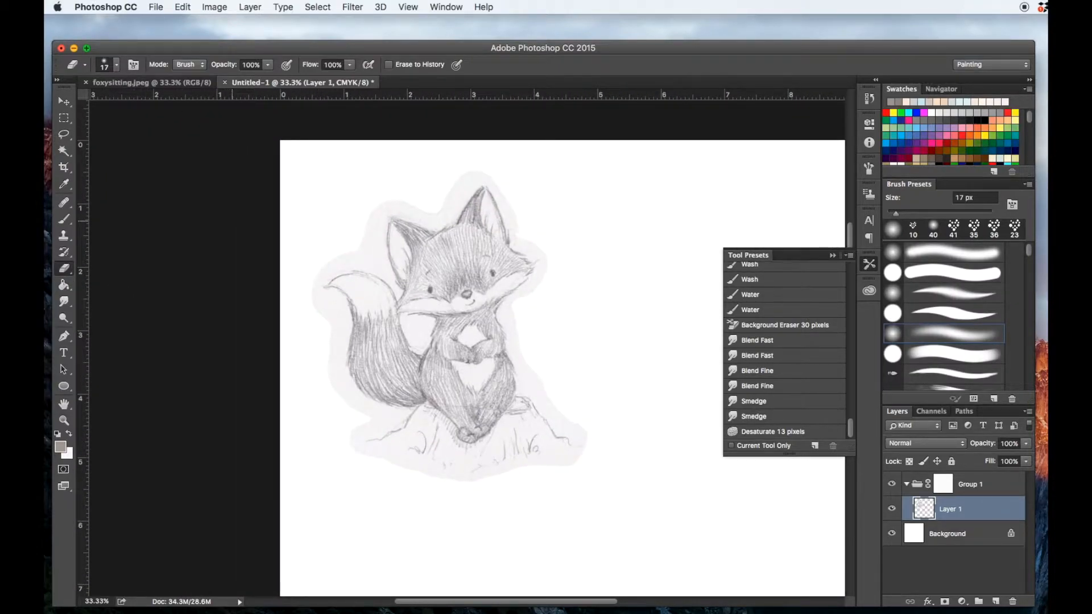
{"action": "key", "text": "super+equal"}
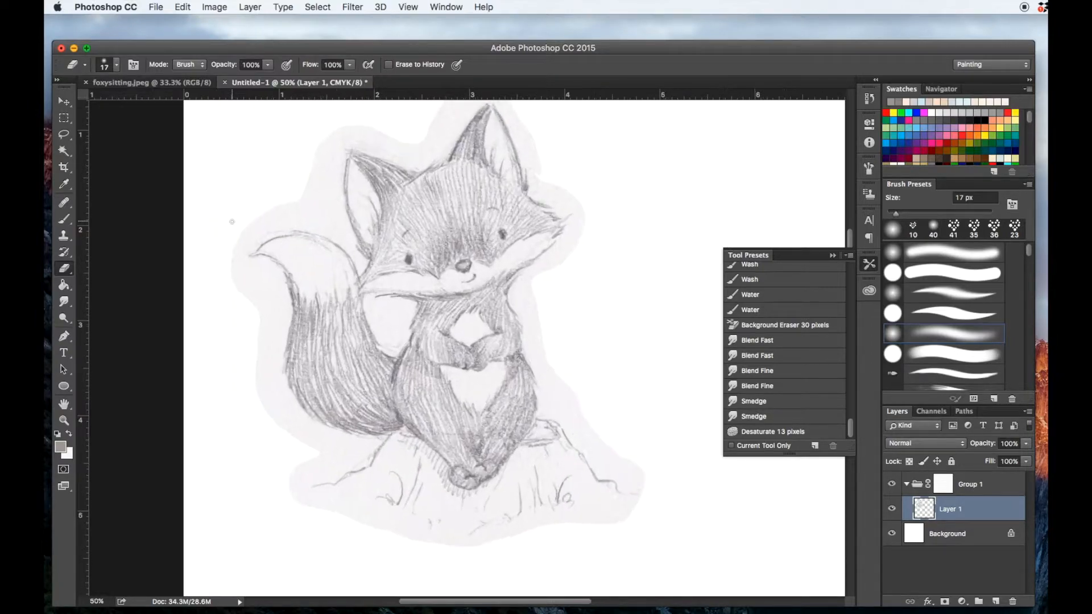
{"action": "left_click", "coordinate": [104, 64]}
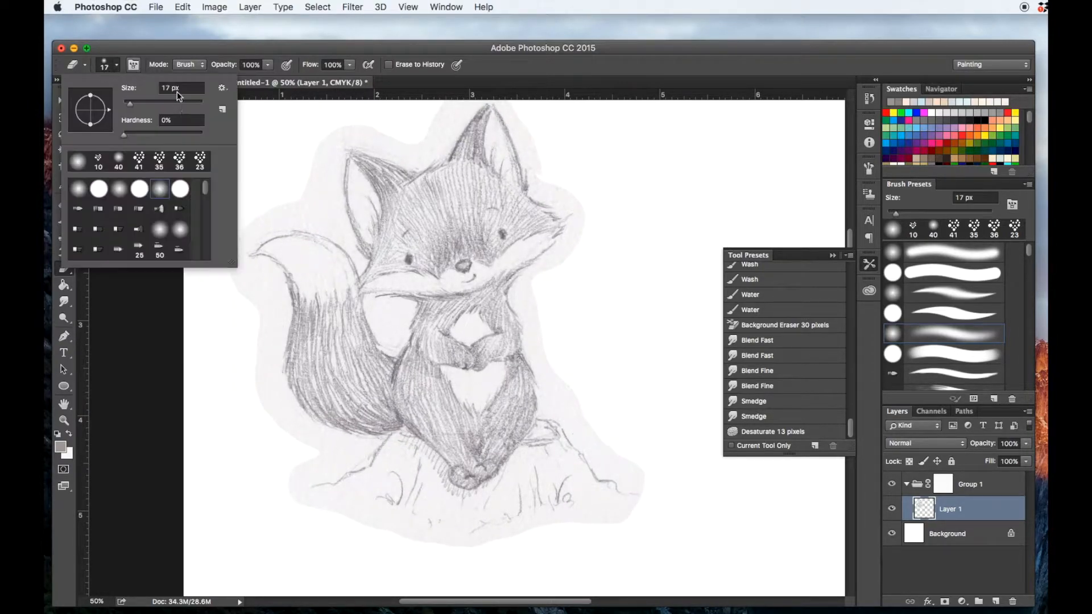
{"action": "left_click_drag", "start_coordinate": [128, 104], "coordinate": [140, 104]}
{"action": "key", "text": "Return"}
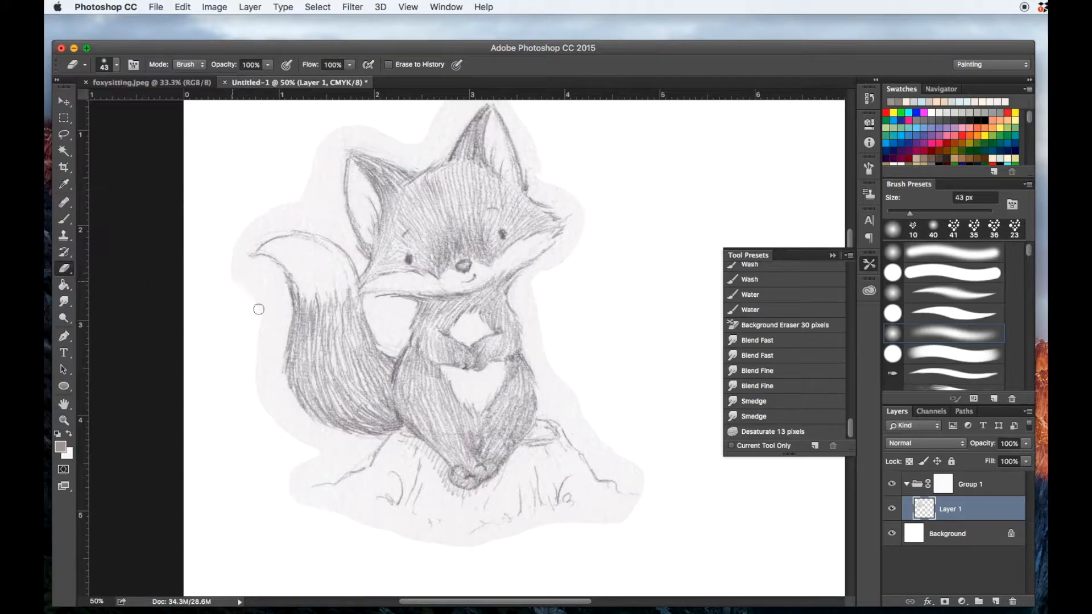
Erase the grey paper border around the fox's tail and left ear, including the gap between the tail and the body.
{"action": "left_click_drag", "start_coordinate": [270, 288], "coordinate": [271, 279]}
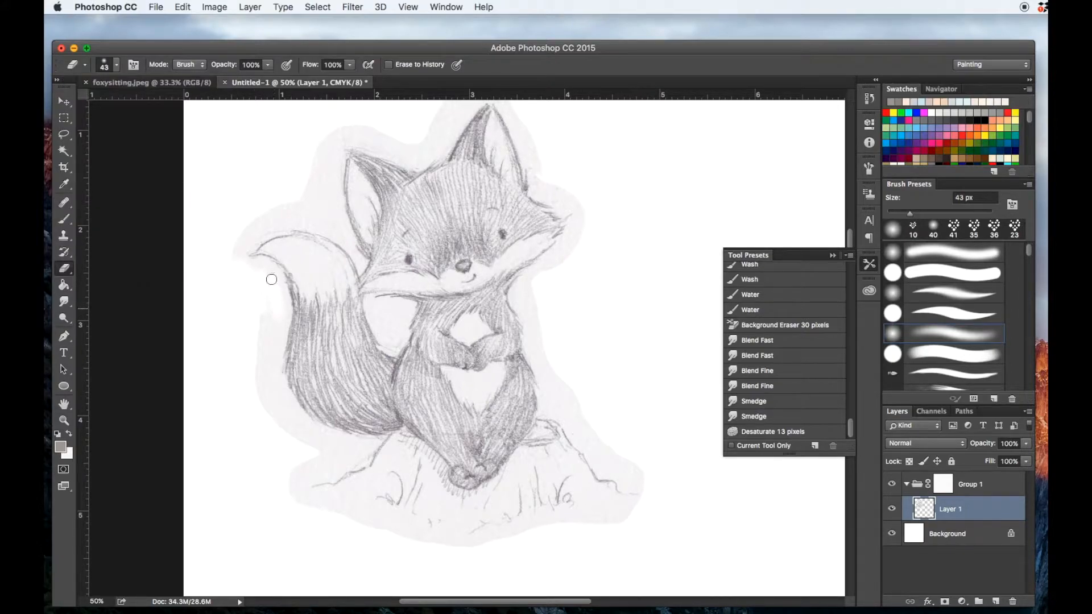
{"action": "mouse_move", "coordinate": [264, 341]}
{"action": "left_mouse_down"}
{"action": "mouse_move", "coordinate": [263, 298]}
{"action": "mouse_move", "coordinate": [283, 312]}
{"action": "mouse_move", "coordinate": [266, 353]}
{"action": "mouse_move", "coordinate": [276, 423]}
{"action": "mouse_move", "coordinate": [279, 391]}
{"action": "mouse_move", "coordinate": [300, 423]}
{"action": "mouse_move", "coordinate": [283, 427]}
{"action": "mouse_move", "coordinate": [325, 438]}
{"action": "left_mouse_up"}
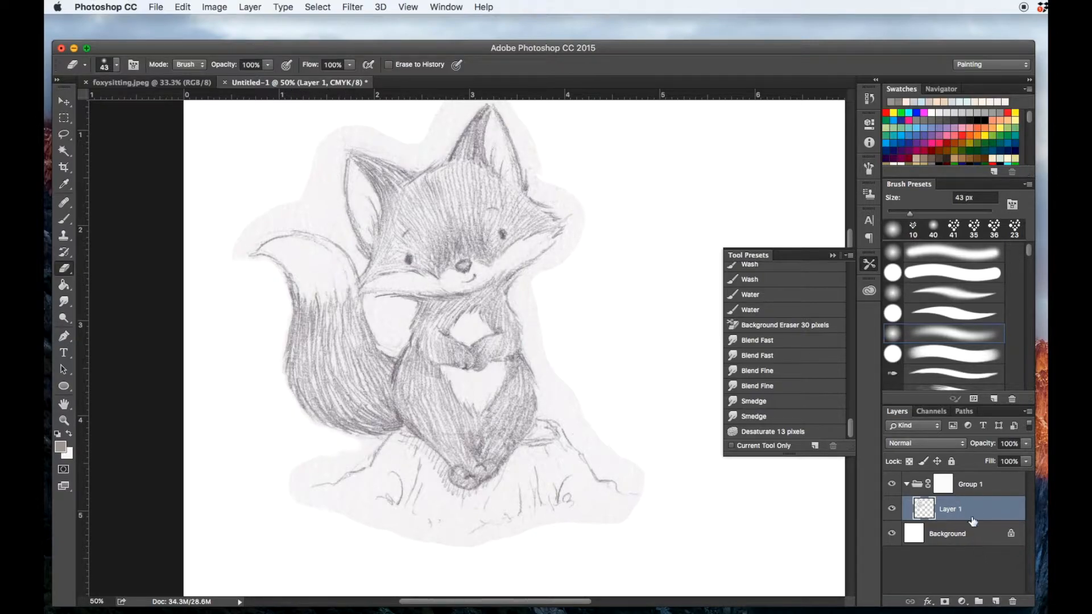
{"action": "mouse_move", "coordinate": [311, 455]}
{"action": "left_mouse_down"}
{"action": "mouse_move", "coordinate": [327, 461]}
{"action": "mouse_move", "coordinate": [336, 450]}
{"action": "left_mouse_up"}
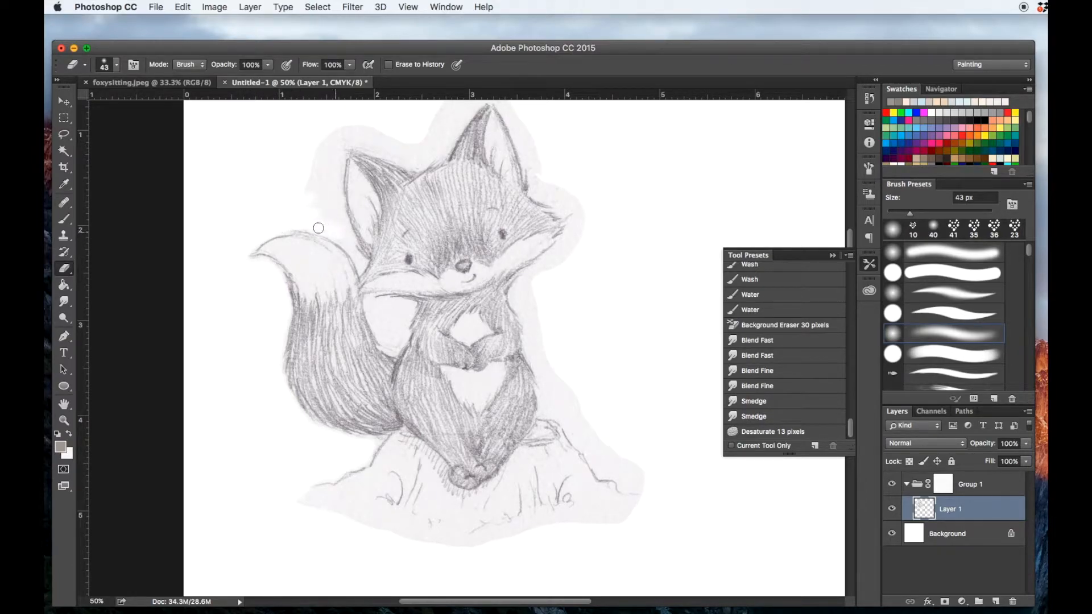
{"action": "mouse_move", "coordinate": [328, 170]}
{"action": "left_mouse_down"}
{"action": "mouse_move", "coordinate": [303, 182]}
{"action": "mouse_move", "coordinate": [339, 148]}
{"action": "mouse_move", "coordinate": [335, 209]}
{"action": "mouse_move", "coordinate": [345, 128]}
{"action": "mouse_move", "coordinate": [416, 151]}
{"action": "mouse_move", "coordinate": [409, 160]}
{"action": "mouse_move", "coordinate": [426, 146]}
{"action": "mouse_move", "coordinate": [415, 148]}
{"action": "mouse_move", "coordinate": [444, 147]}
{"action": "mouse_move", "coordinate": [343, 151]}
{"action": "left_mouse_up"}
{"action": "mouse_move", "coordinate": [373, 307]}
{"action": "left_mouse_down"}
{"action": "mouse_move", "coordinate": [391, 334]}
{"action": "mouse_move", "coordinate": [394, 310]}
{"action": "mouse_move", "coordinate": [407, 307]}
{"action": "mouse_move", "coordinate": [396, 346]}
{"action": "mouse_move", "coordinate": [374, 308]}
{"action": "mouse_move", "coordinate": [410, 315]}
{"action": "mouse_move", "coordinate": [399, 341]}
{"action": "mouse_move", "coordinate": [385, 308]}
{"action": "mouse_move", "coordinate": [547, 259]}
{"action": "mouse_move", "coordinate": [518, 297]}
{"action": "mouse_move", "coordinate": [534, 299]}
{"action": "mouse_move", "coordinate": [580, 222]}
{"action": "left_mouse_up"}
Erase the grey border around the fox's right ear, right cheek and neck with the 43 px soft brush.
{"action": "left_click", "coordinate": [117, 66]}
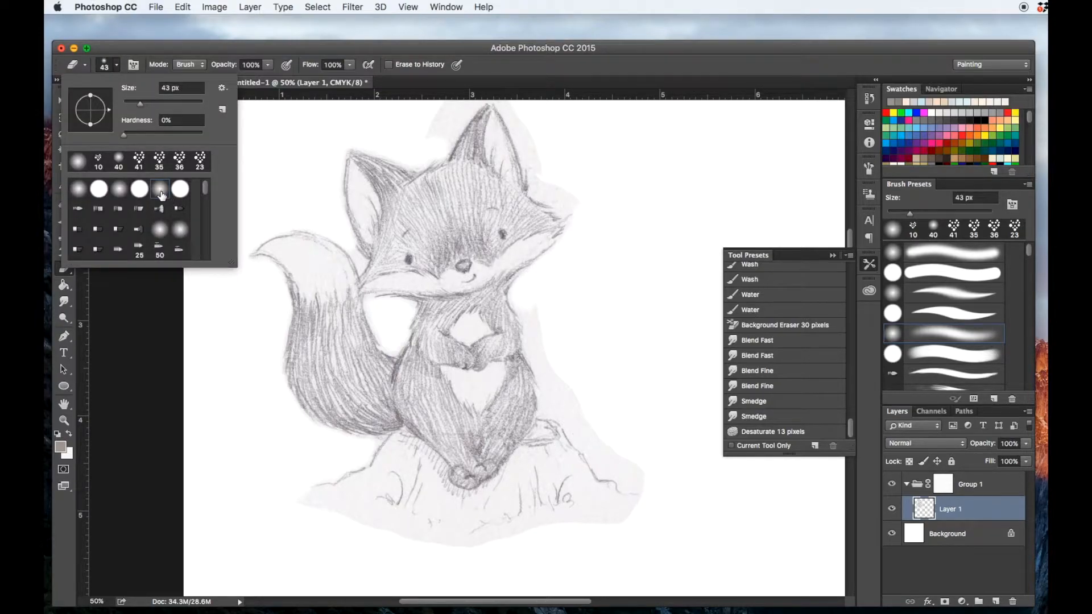
{"action": "left_click", "coordinate": [569, 152]}
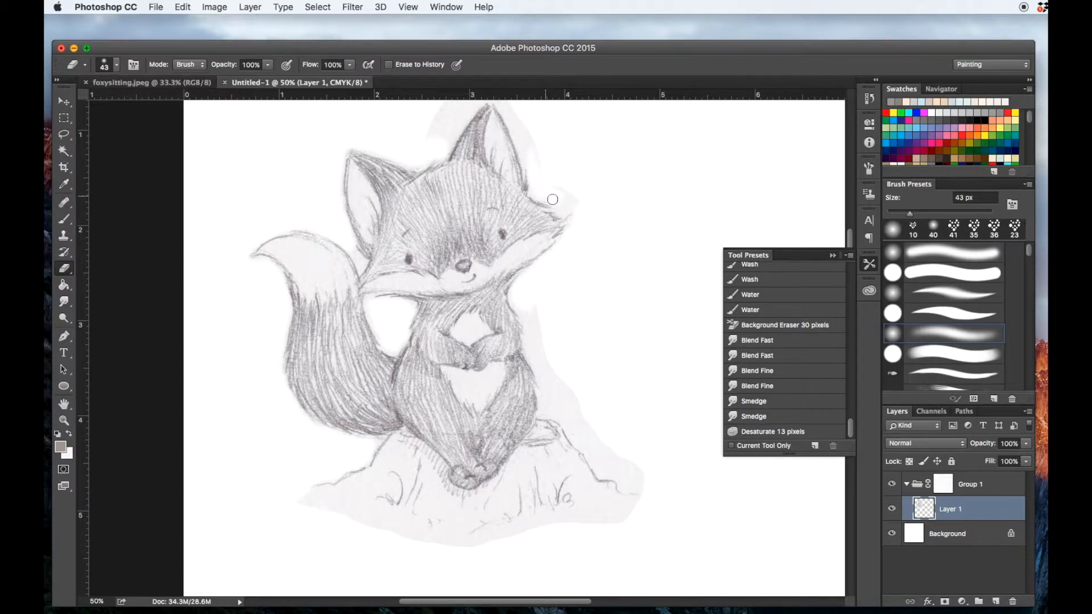
{"action": "mouse_move", "coordinate": [574, 226]}
{"action": "left_mouse_down"}
{"action": "mouse_move", "coordinate": [573, 207]}
{"action": "mouse_move", "coordinate": [538, 260]}
{"action": "left_mouse_up"}
{"action": "scroll", "coordinate": [538, 260], "scroll_direction": "up", "scroll_amount": 3}
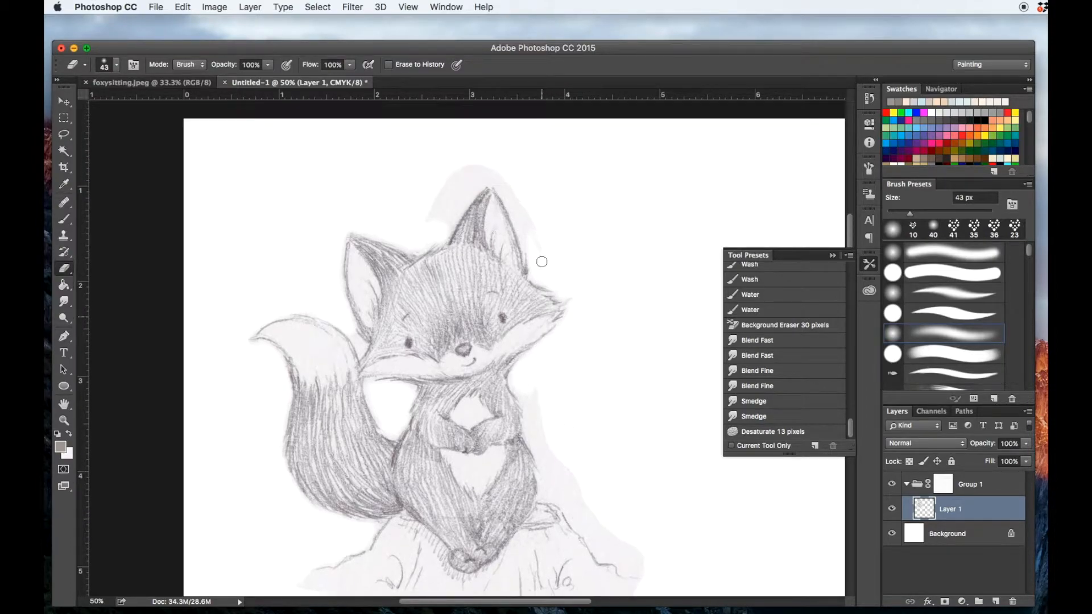
{"action": "mouse_move", "coordinate": [431, 224]}
{"action": "left_mouse_down"}
{"action": "mouse_move", "coordinate": [494, 177]}
{"action": "mouse_move", "coordinate": [462, 173]}
{"action": "mouse_move", "coordinate": [518, 196]}
{"action": "mouse_move", "coordinate": [494, 187]}
{"action": "mouse_move", "coordinate": [498, 174]}
{"action": "mouse_move", "coordinate": [531, 200]}
{"action": "mouse_move", "coordinate": [505, 195]}
{"action": "mouse_move", "coordinate": [529, 249]}
{"action": "mouse_move", "coordinate": [533, 225]}
{"action": "left_mouse_up"}
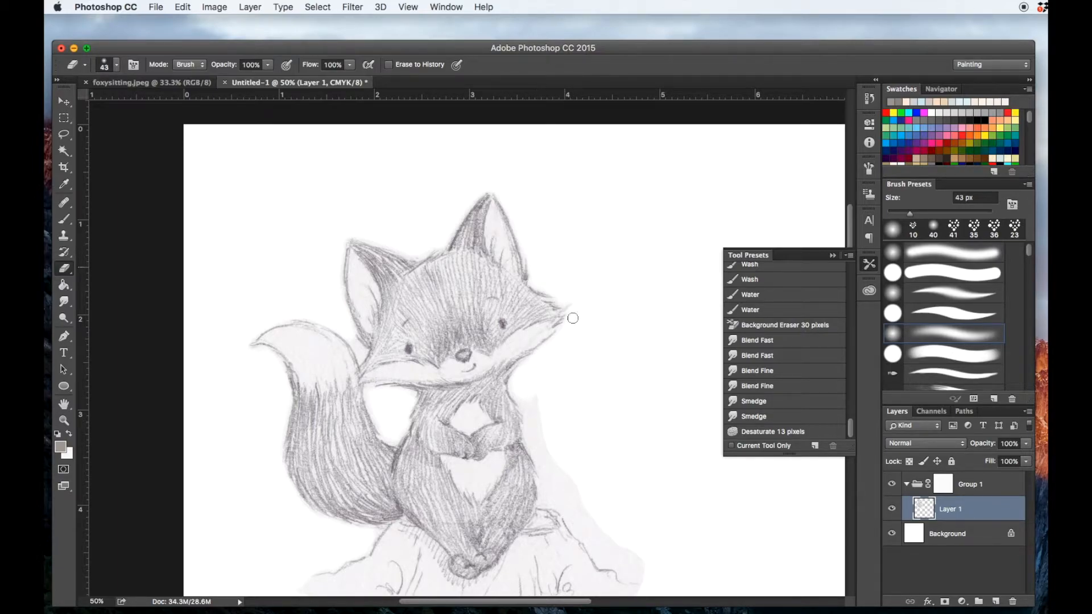
{"action": "left_click_drag", "start_coordinate": [535, 419], "coordinate": [520, 380]}
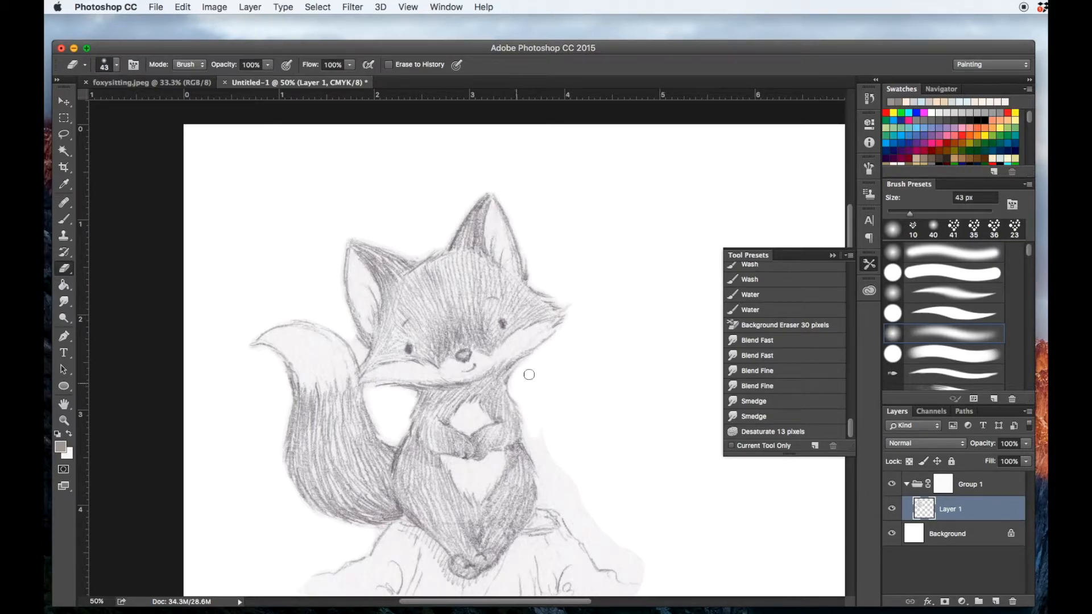
Erase the remaining grey border along the right side of the fox's body and around the tree stump.
{"action": "scroll", "coordinate": [551, 361], "scroll_direction": "down", "scroll_amount": 5}
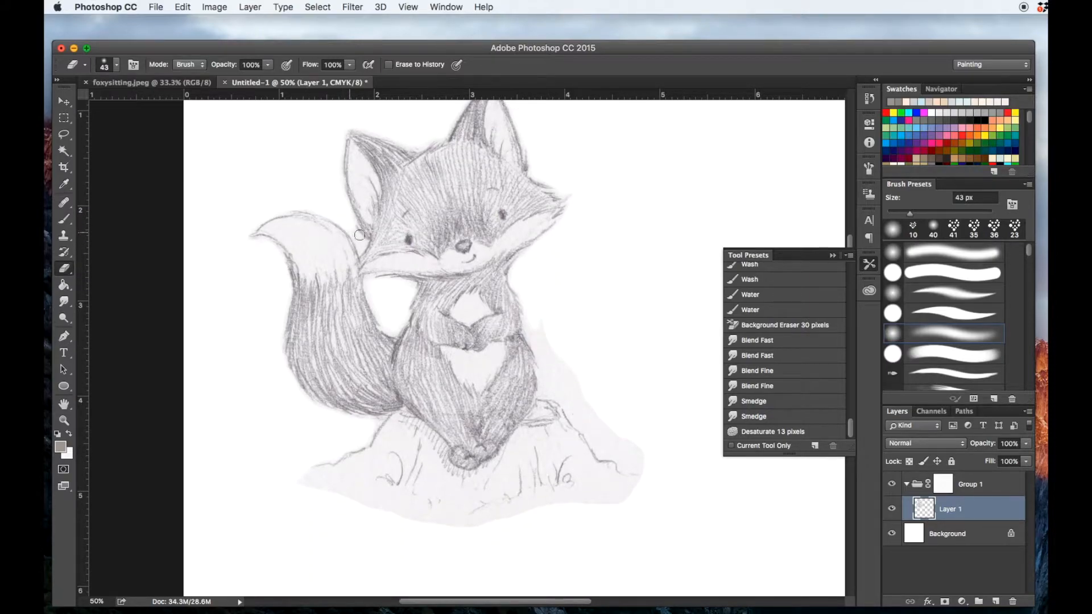
{"action": "mouse_move", "coordinate": [520, 334]}
{"action": "left_mouse_down"}
{"action": "mouse_move", "coordinate": [544, 387]}
{"action": "mouse_move", "coordinate": [559, 375]}
{"action": "mouse_move", "coordinate": [554, 355]}
{"action": "mouse_move", "coordinate": [569, 372]}
{"action": "mouse_move", "coordinate": [558, 391]}
{"action": "mouse_move", "coordinate": [569, 406]}
{"action": "mouse_move", "coordinate": [595, 429]}
{"action": "mouse_move", "coordinate": [596, 417]}
{"action": "mouse_move", "coordinate": [605, 423]}
{"action": "mouse_move", "coordinate": [602, 451]}
{"action": "mouse_move", "coordinate": [584, 427]}
{"action": "mouse_move", "coordinate": [624, 465]}
{"action": "mouse_move", "coordinate": [639, 464]}
{"action": "mouse_move", "coordinate": [624, 435]}
{"action": "left_mouse_up"}
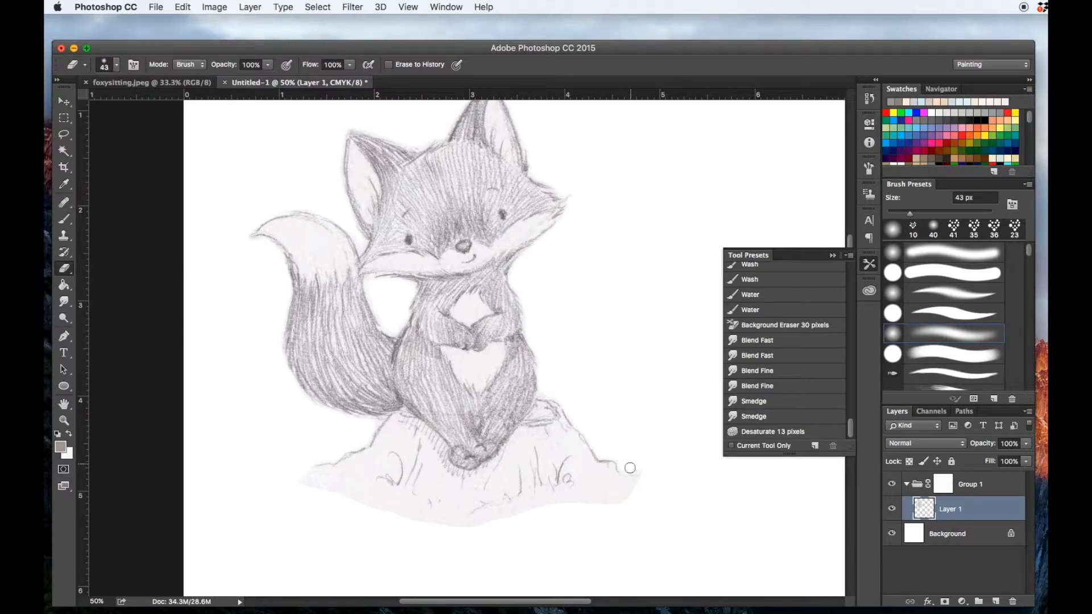
{"action": "mouse_move", "coordinate": [645, 498]}
{"action": "left_mouse_down"}
{"action": "mouse_move", "coordinate": [613, 491]}
{"action": "mouse_move", "coordinate": [640, 481]}
{"action": "mouse_move", "coordinate": [642, 463]}
{"action": "mouse_move", "coordinate": [630, 467]}
{"action": "mouse_move", "coordinate": [637, 474]}
{"action": "mouse_move", "coordinate": [628, 455]}
{"action": "mouse_move", "coordinate": [626, 495]}
{"action": "mouse_move", "coordinate": [559, 507]}
{"action": "mouse_move", "coordinate": [596, 492]}
{"action": "mouse_move", "coordinate": [606, 473]}
{"action": "mouse_move", "coordinate": [626, 498]}
{"action": "mouse_move", "coordinate": [586, 487]}
{"action": "mouse_move", "coordinate": [466, 527]}
{"action": "mouse_move", "coordinate": [451, 506]}
{"action": "mouse_move", "coordinate": [291, 482]}
{"action": "mouse_move", "coordinate": [367, 467]}
{"action": "mouse_move", "coordinate": [359, 489]}
{"action": "mouse_move", "coordinate": [409, 518]}
{"action": "mouse_move", "coordinate": [440, 506]}
{"action": "mouse_move", "coordinate": [428, 471]}
{"action": "mouse_move", "coordinate": [458, 512]}
{"action": "left_mouse_up"}
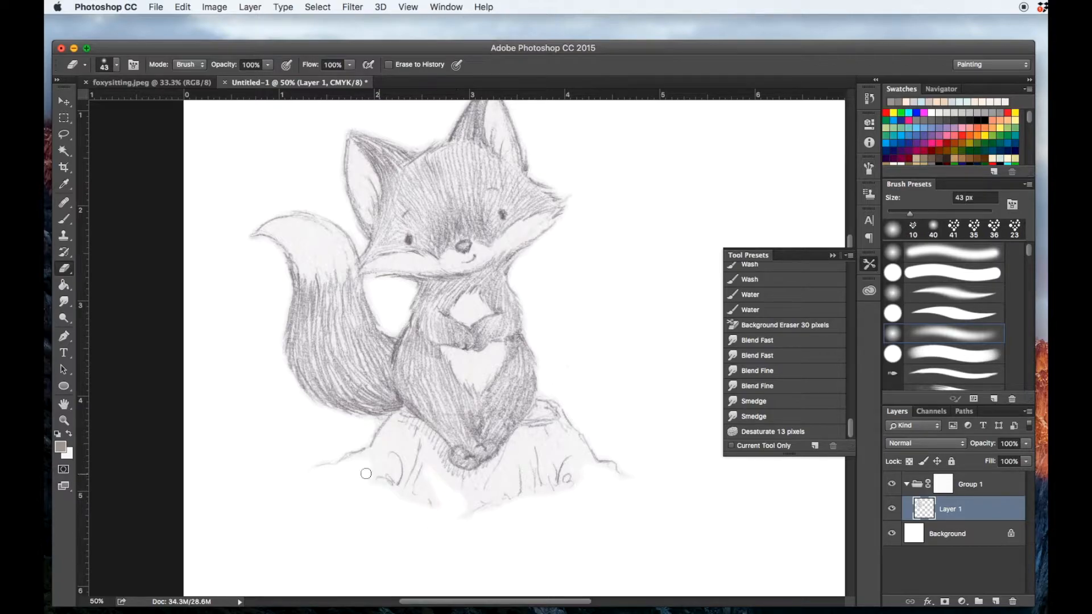
{"action": "mouse_move", "coordinate": [500, 515]}
{"action": "left_mouse_down"}
{"action": "mouse_move", "coordinate": [566, 456]}
{"action": "mouse_move", "coordinate": [588, 463]}
{"action": "left_mouse_up"}
Whiten the sketch's paper tone with Levels by sampling the tail tip and the cheek as white points.
{"action": "scroll", "coordinate": [477, 314], "scroll_direction": "left", "scroll_amount": 3}
{"action": "scroll", "coordinate": [478, 313], "scroll_direction": "up", "scroll_amount": 2}
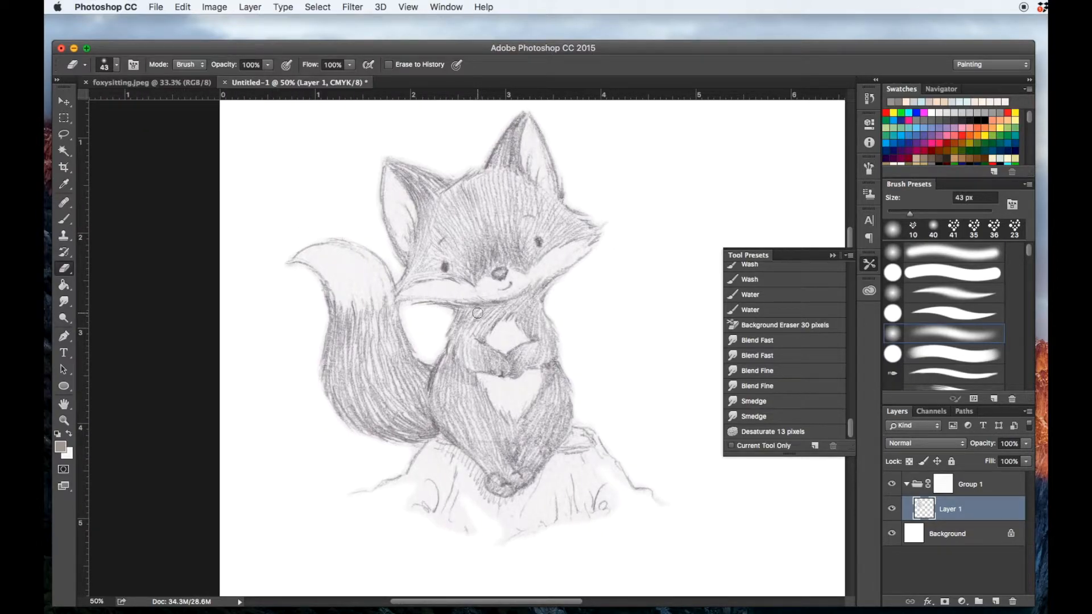
{"action": "key", "text": "super+l"}
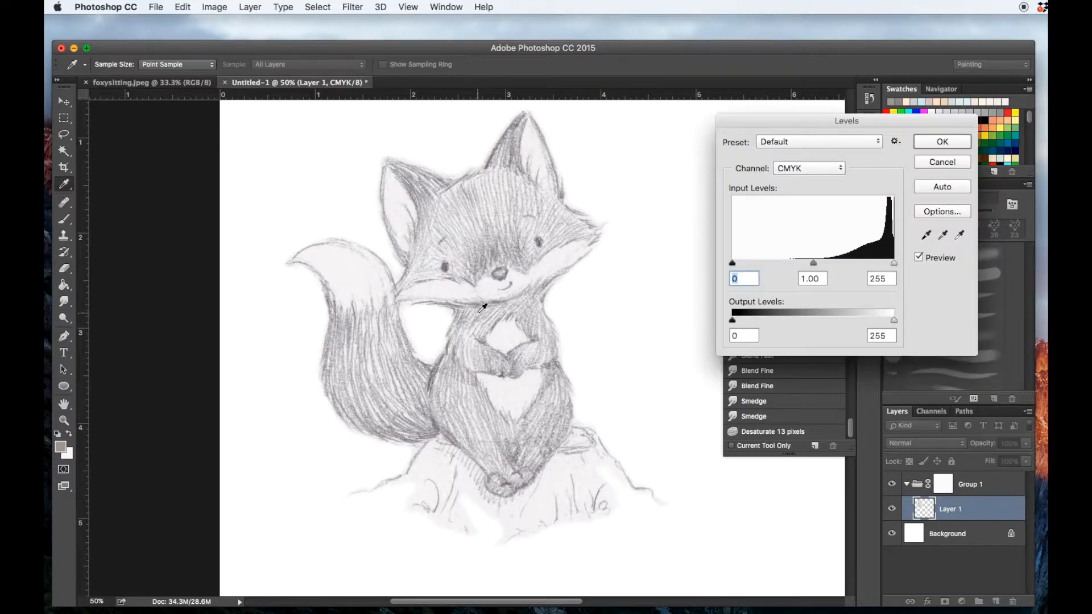
{"action": "left_click", "coordinate": [960, 236]}
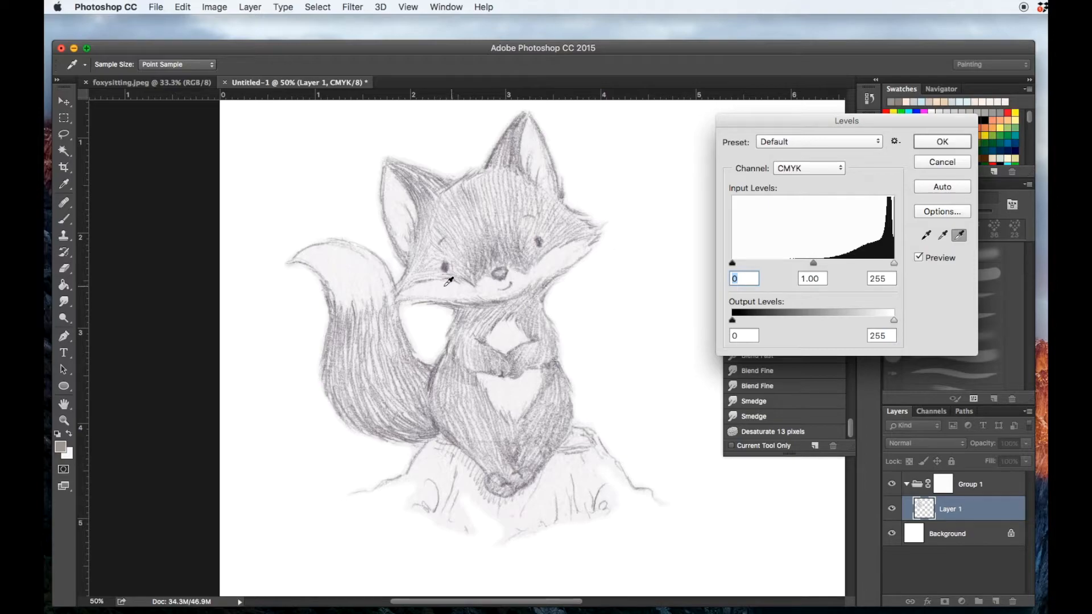
{"action": "left_click", "coordinate": [351, 257]}
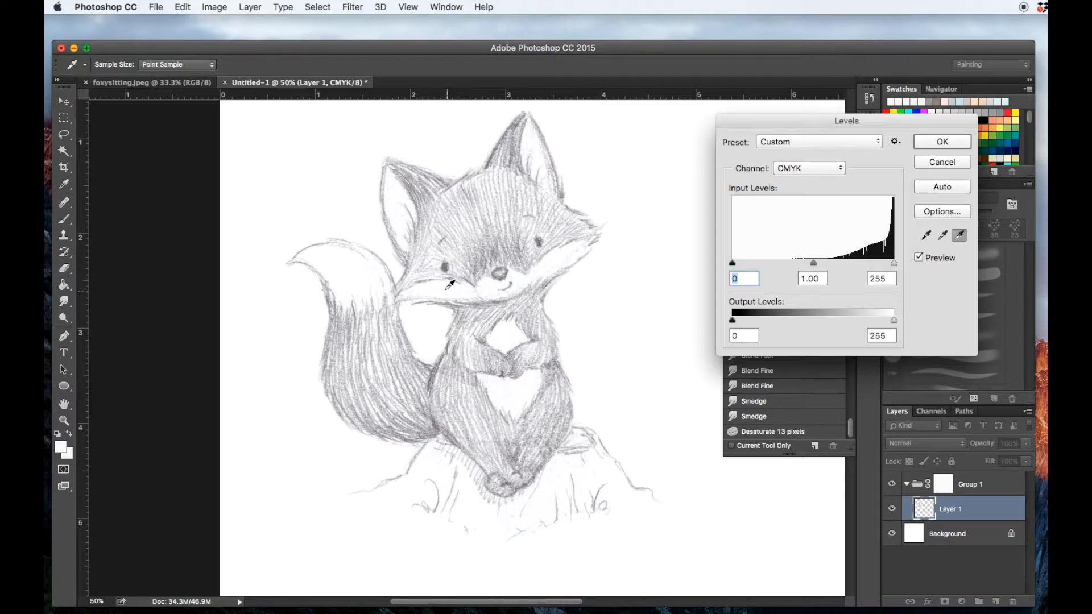
{"action": "left_click", "coordinate": [456, 288]}
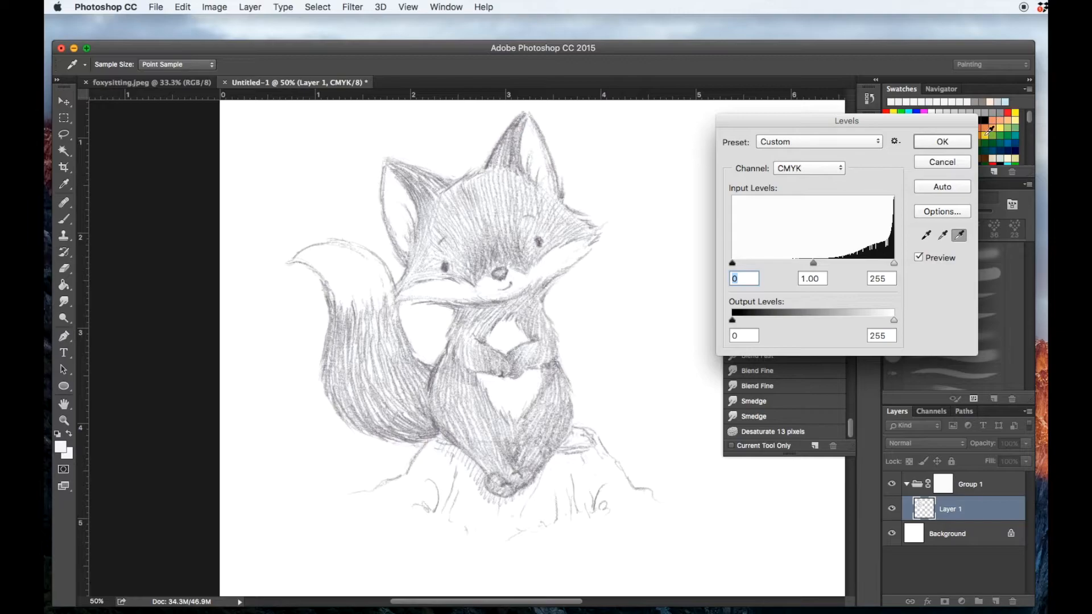
{"action": "left_click", "coordinate": [942, 142]}
{"action": "key", "text": "e"}
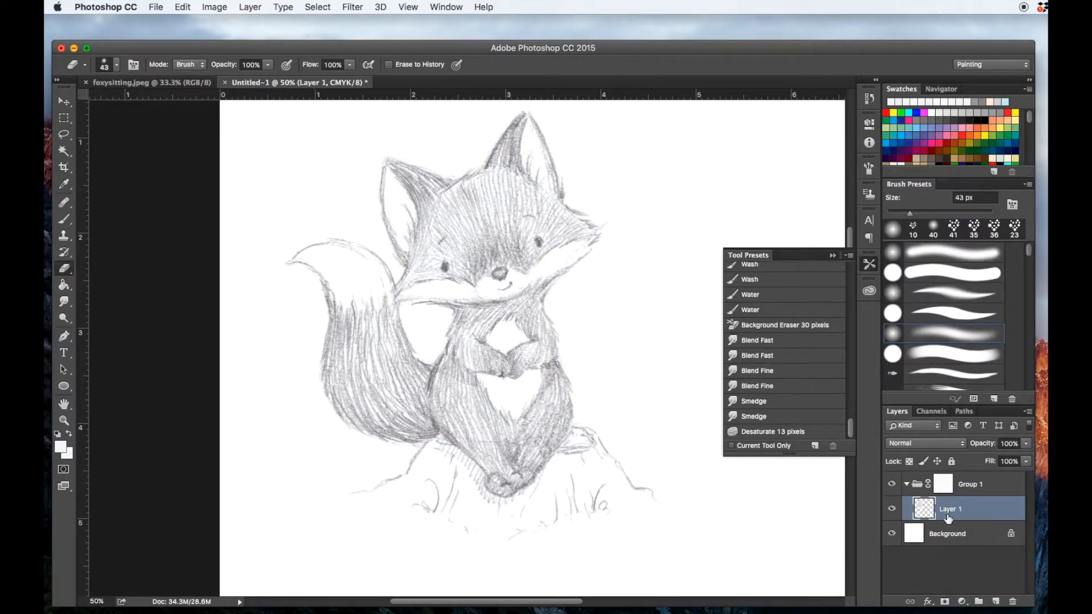
Set the sketch layer's blend mode to Multiply and rename the layer "Drawing".
{"action": "left_click", "coordinate": [911, 449]}
{"action": "left_click", "coordinate": [918, 511]}
{"action": "double_click", "coordinate": [955, 510]}
{"action": "type", "text": "L"}
{"action": "key", "text": "Return"}
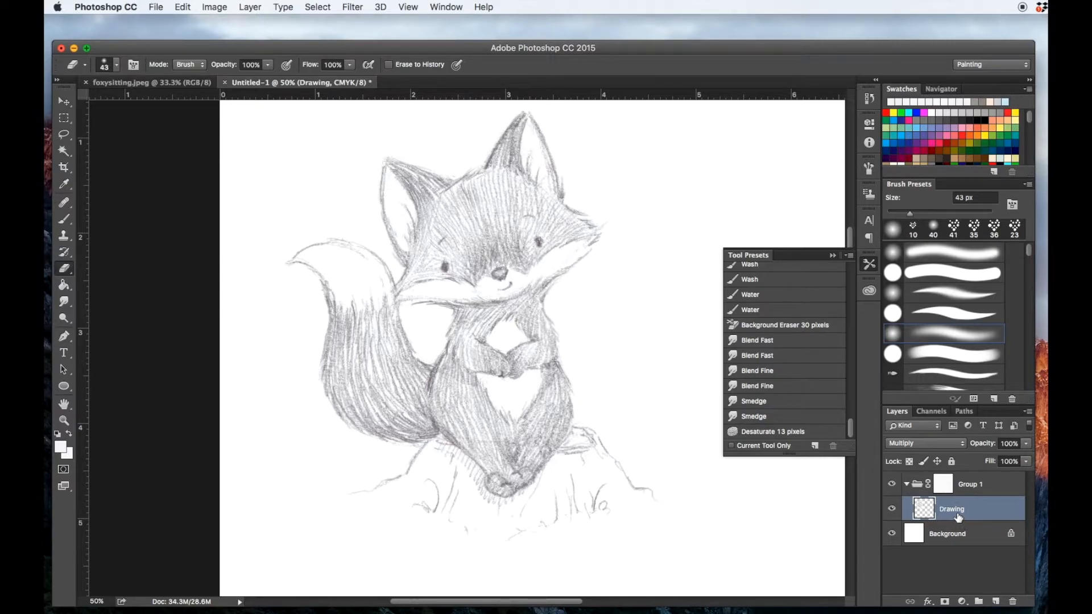
Add a new layer beneath the Drawing layer inside the group and name it "Color".
{"action": "left_click", "coordinate": [996, 602]}
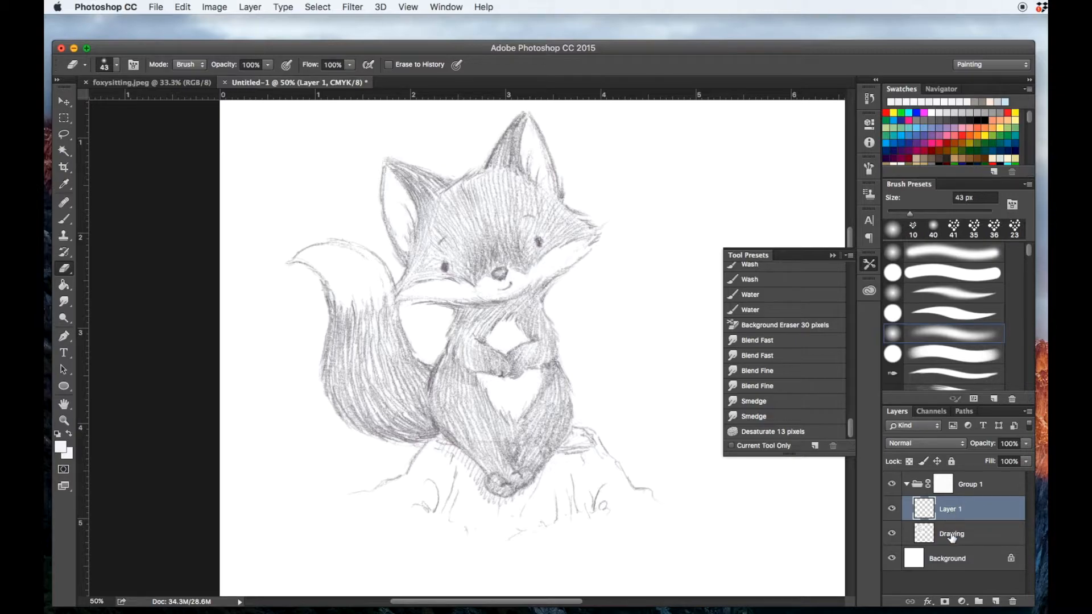
{"action": "left_click_drag", "start_coordinate": [949, 536], "coordinate": [955, 502]}
{"action": "left_click", "coordinate": [951, 534]}
{"action": "double_click", "coordinate": [948, 535]}
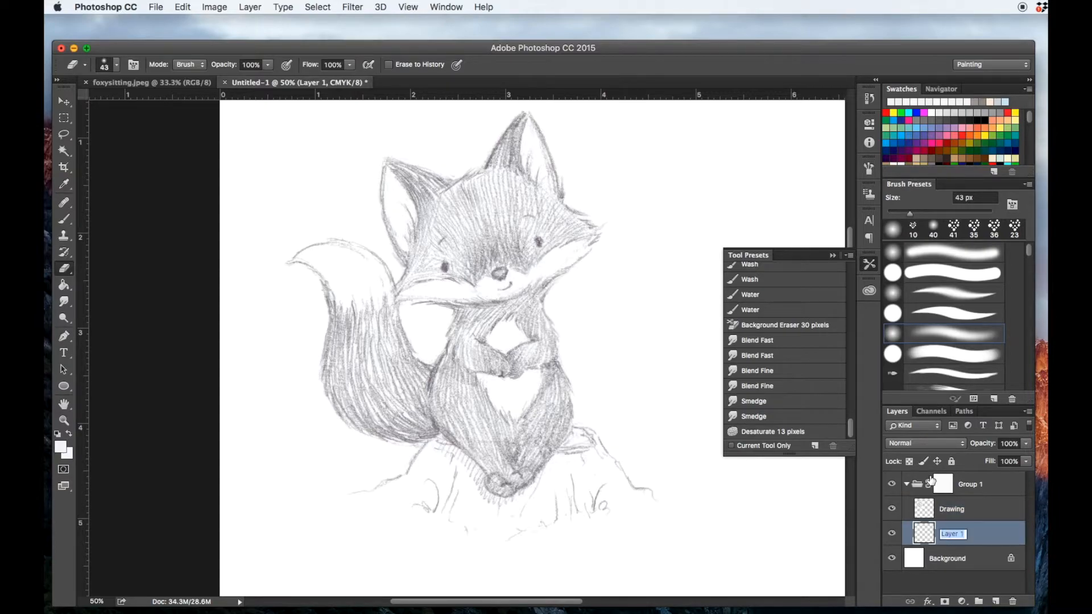
{"action": "type", "text": "Color"}
{"action": "key", "text": "Return"}
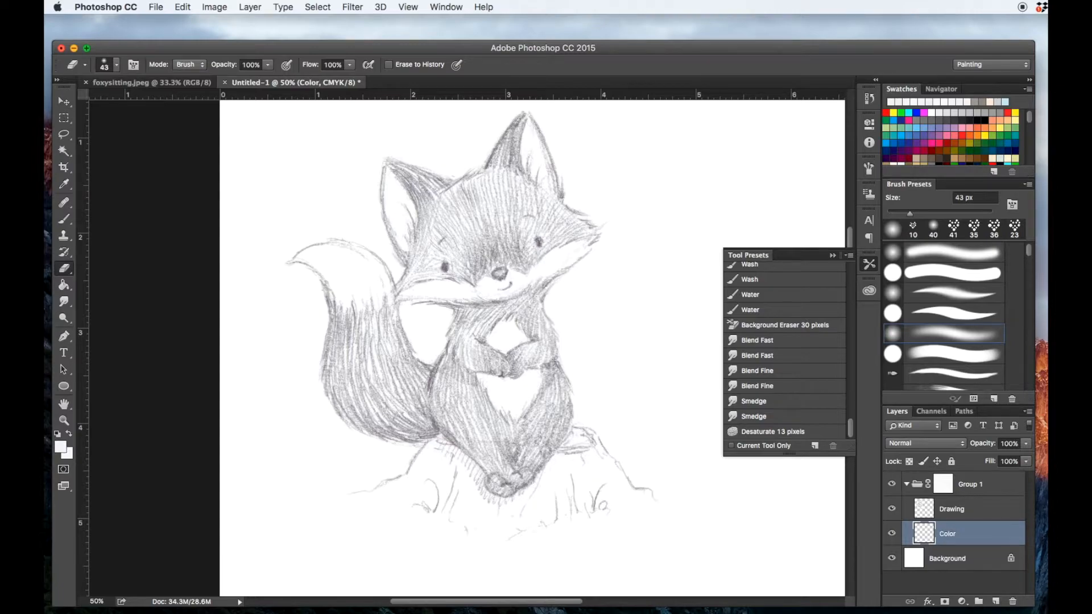
Draw a freehand Lasso selection around the fox's head on the Drawing layer.
{"action": "left_click", "coordinate": [952, 514]}
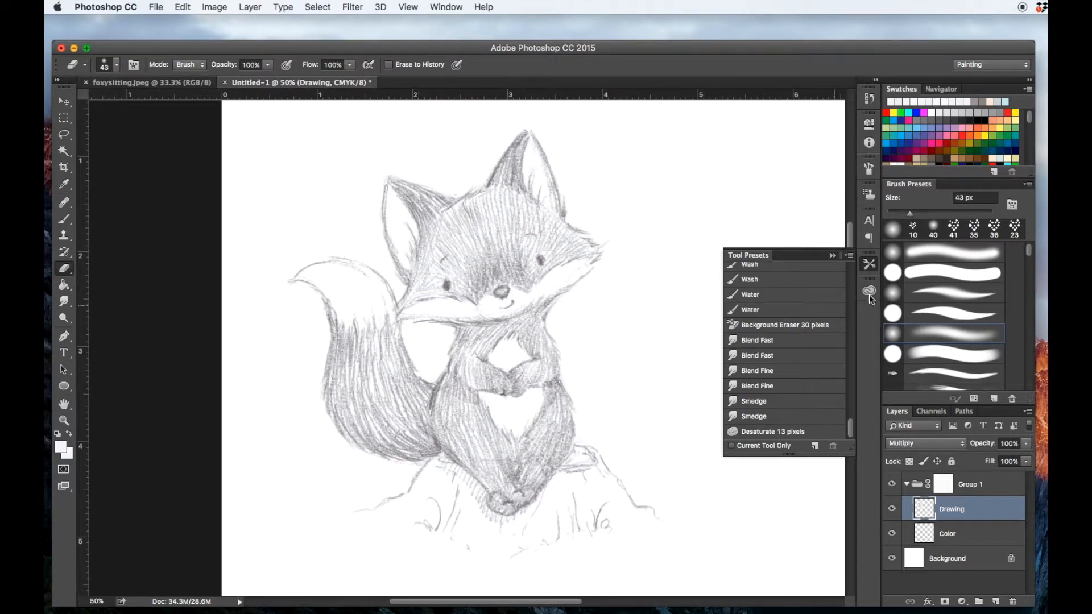
{"action": "left_click", "coordinate": [829, 255]}
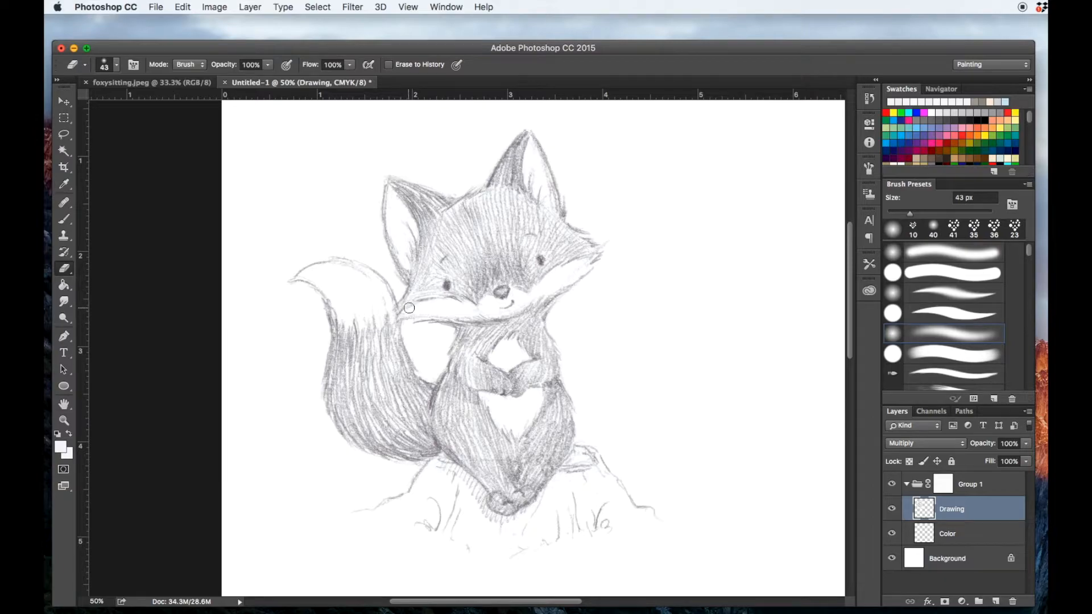
{"action": "key", "text": "super+minus"}
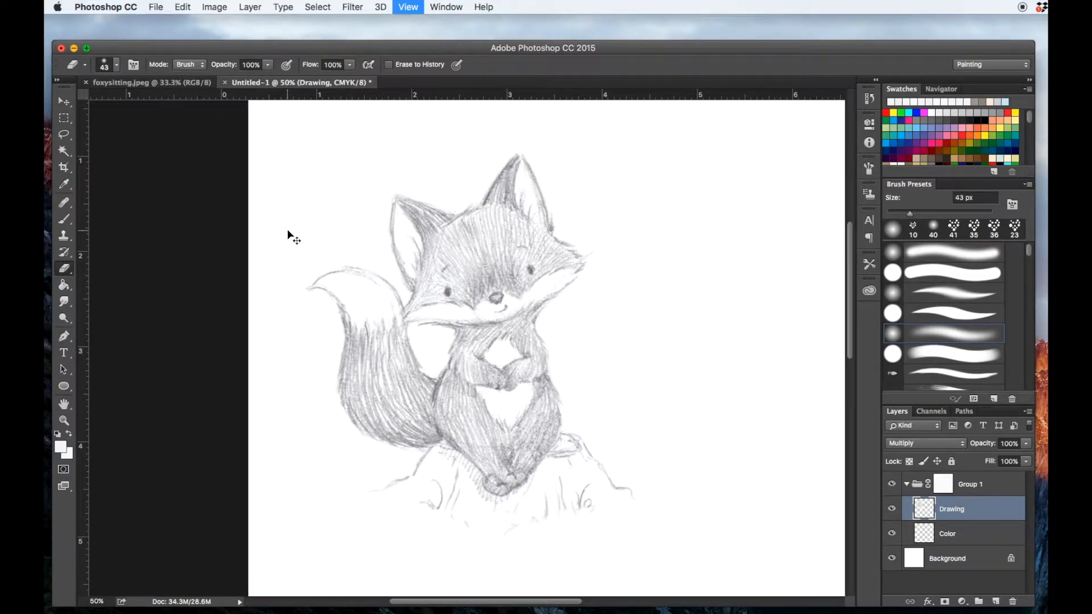
{"action": "key", "text": "super+plus"}
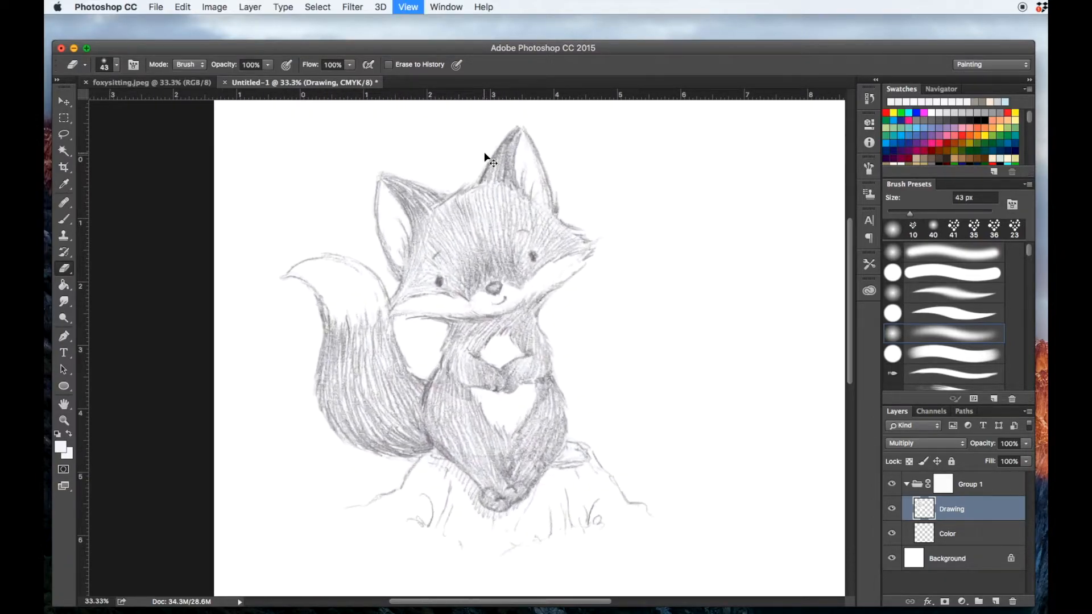
{"action": "left_click", "coordinate": [64, 134]}
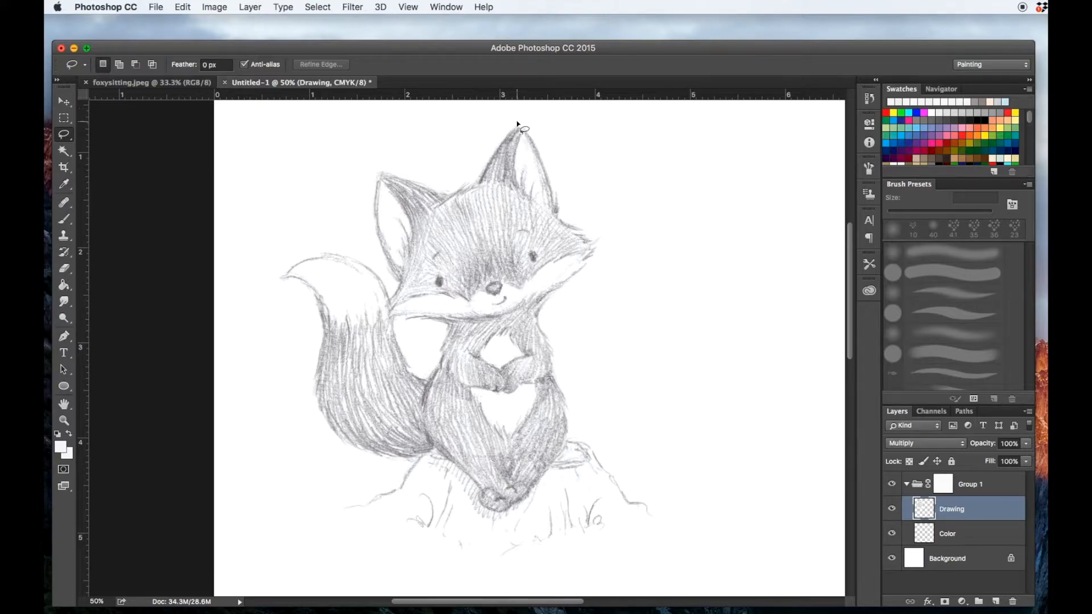
{"action": "mouse_move", "coordinate": [512, 124]}
{"action": "left_mouse_down"}
{"action": "mouse_move", "coordinate": [457, 178]}
{"action": "mouse_move", "coordinate": [380, 167]}
{"action": "mouse_move", "coordinate": [369, 182]}
{"action": "mouse_move", "coordinate": [362, 211]}
{"action": "mouse_move", "coordinate": [395, 289]}
{"action": "mouse_move", "coordinate": [386, 312]}
{"action": "mouse_move", "coordinate": [440, 329]}
{"action": "left_mouse_up"}
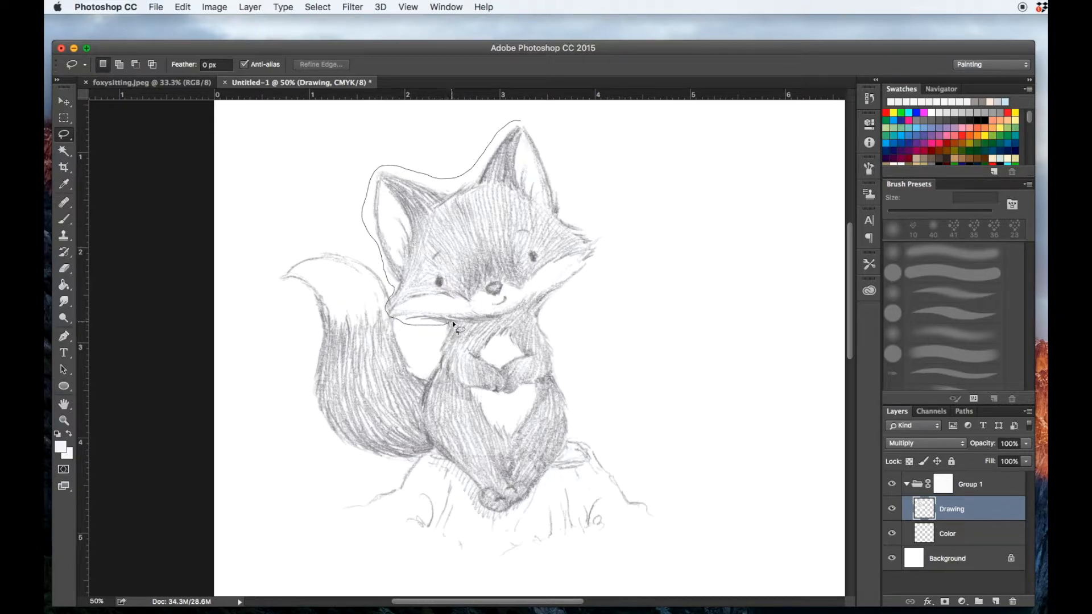
{"action": "mouse_move", "coordinate": [519, 312]}
{"action": "left_mouse_down"}
{"action": "mouse_move", "coordinate": [600, 265]}
{"action": "mouse_move", "coordinate": [608, 234]}
{"action": "mouse_move", "coordinate": [518, 121]}
{"action": "left_mouse_up"}
Scale the selected fox head down to about 92.6% with Free Transform and reposition it over the neck.
{"action": "key", "text": "super+t"}
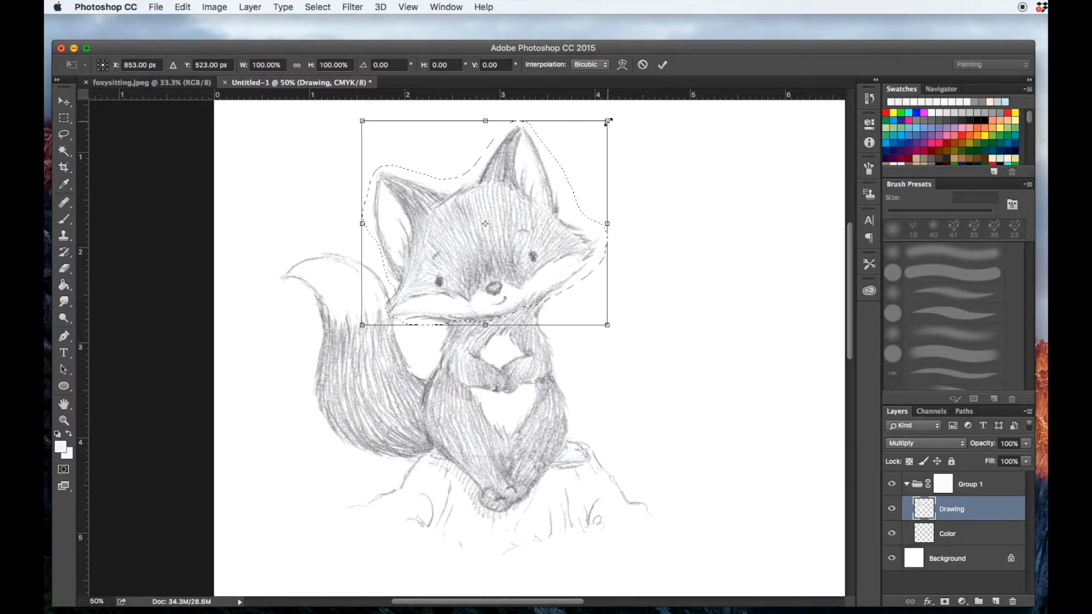
{"action": "left_click_drag", "start_coordinate": [607, 121], "coordinate": [594, 132]}
{"action": "left_click_drag", "start_coordinate": [484, 279], "coordinate": [510, 268]}
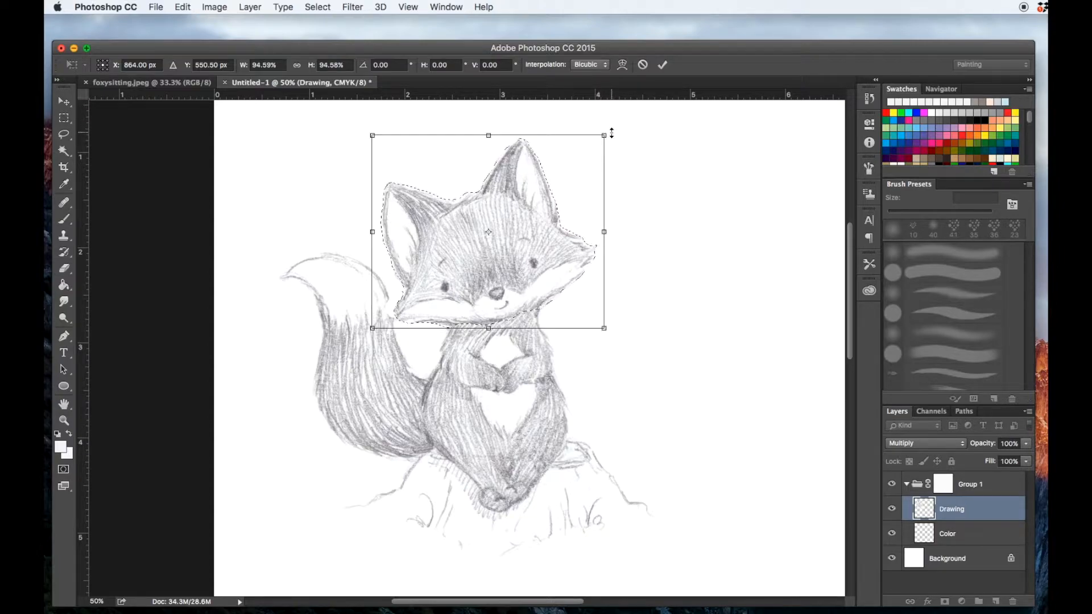
{"action": "left_click_drag", "start_coordinate": [604, 135], "coordinate": [602, 141]}
{"action": "left_click_drag", "start_coordinate": [504, 273], "coordinate": [506, 272]}
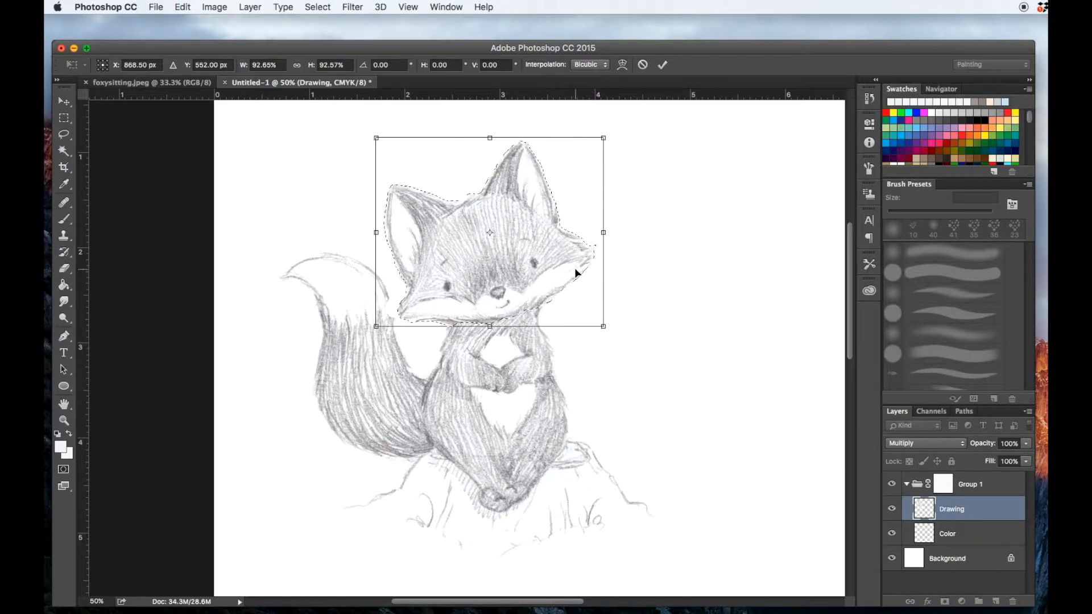
Nudge the fox head to X 866.50 px, Y 554.00 px, apply the transform and deselect.
{"action": "key", "text": "Right"}
{"action": "key", "text": "Right"}
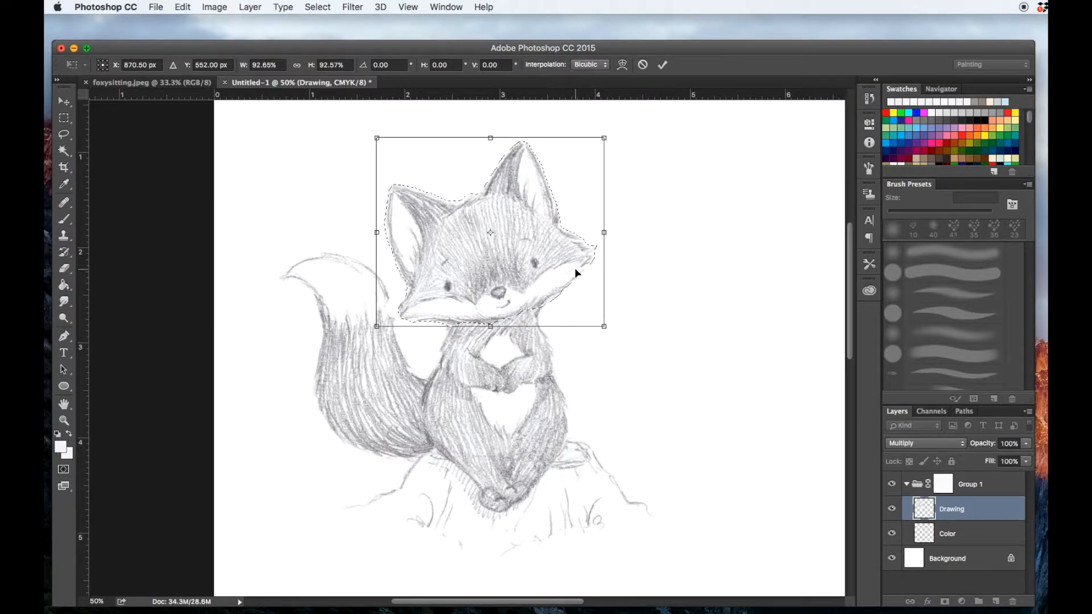
{"action": "key", "text": "Left"}
{"action": "key", "text": "Left"}
{"action": "key", "text": "Left"}
{"action": "key", "text": "Left"}
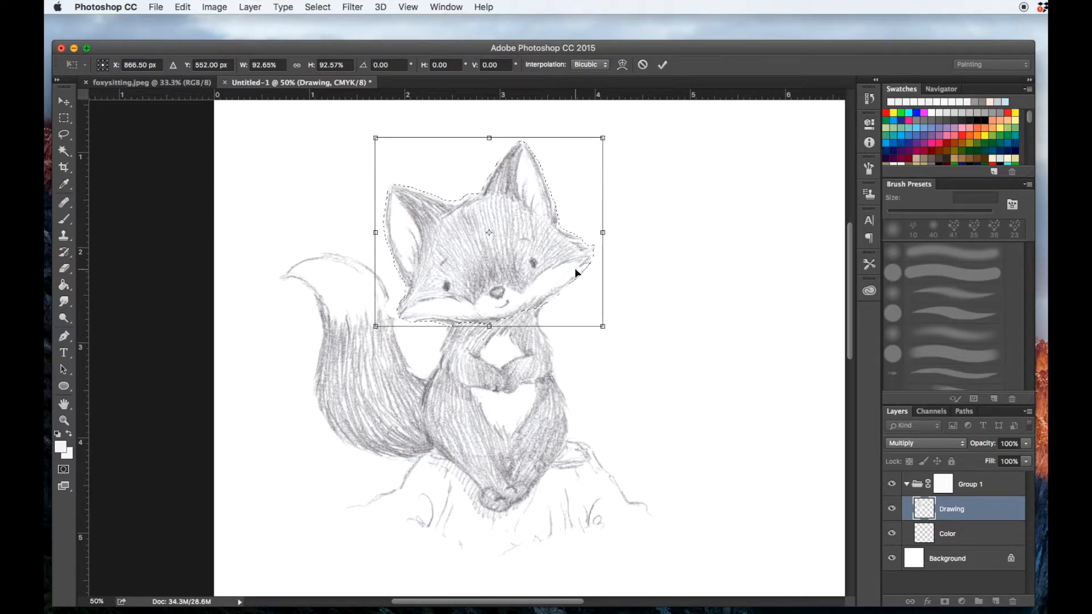
{"action": "key", "text": "Down"}
{"action": "key", "text": "Down"}
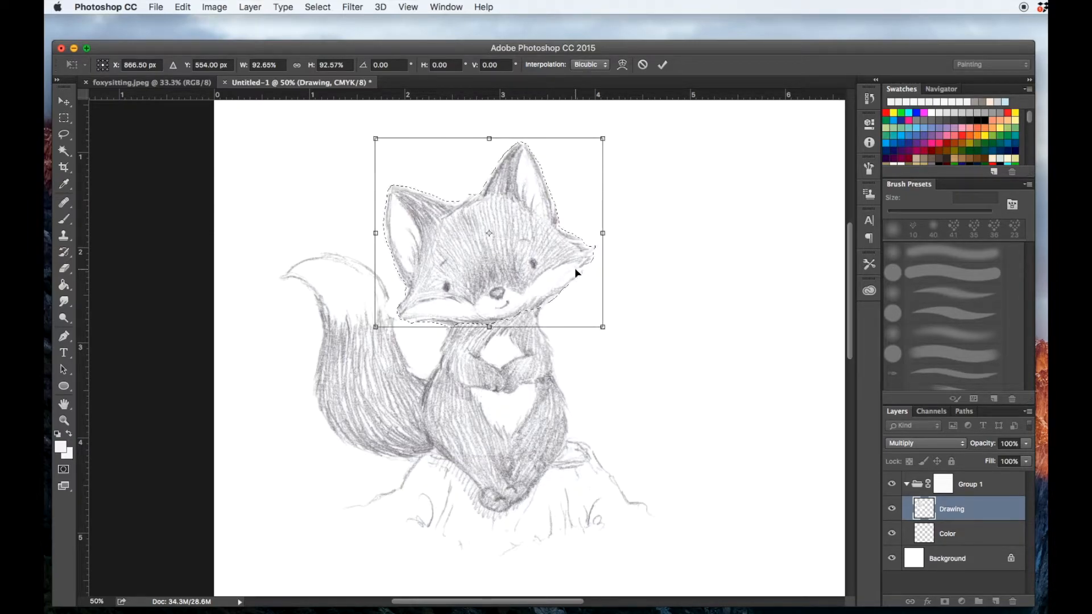
{"action": "key", "text": "Return"}
{"action": "key", "text": "super+d"}
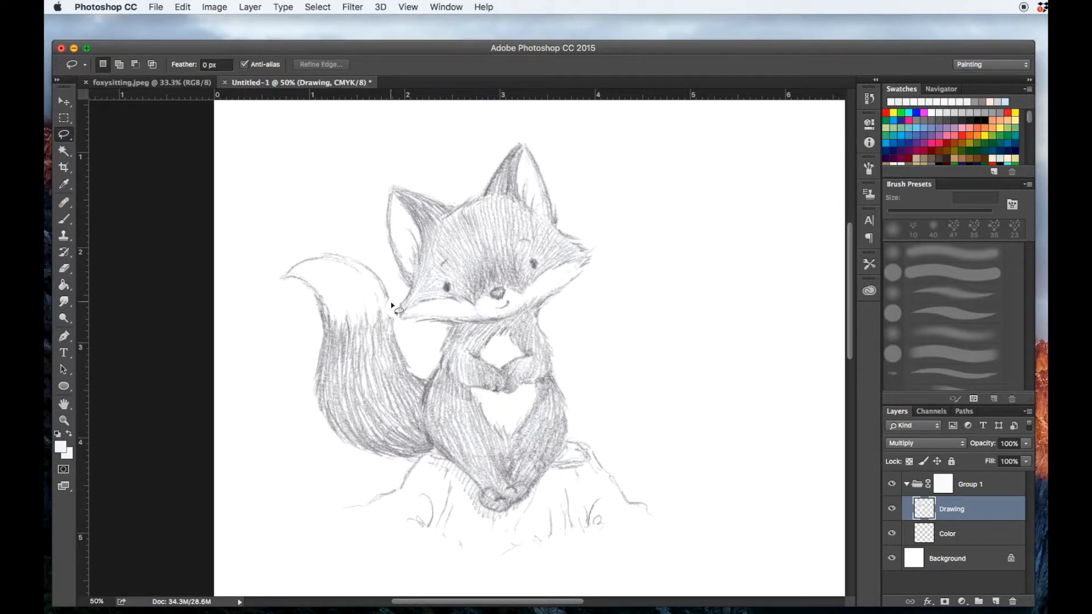
Choose the Brush tool and set the foreground color to medium gray #a9a9a9.
{"action": "left_click", "coordinate": [64, 220]}
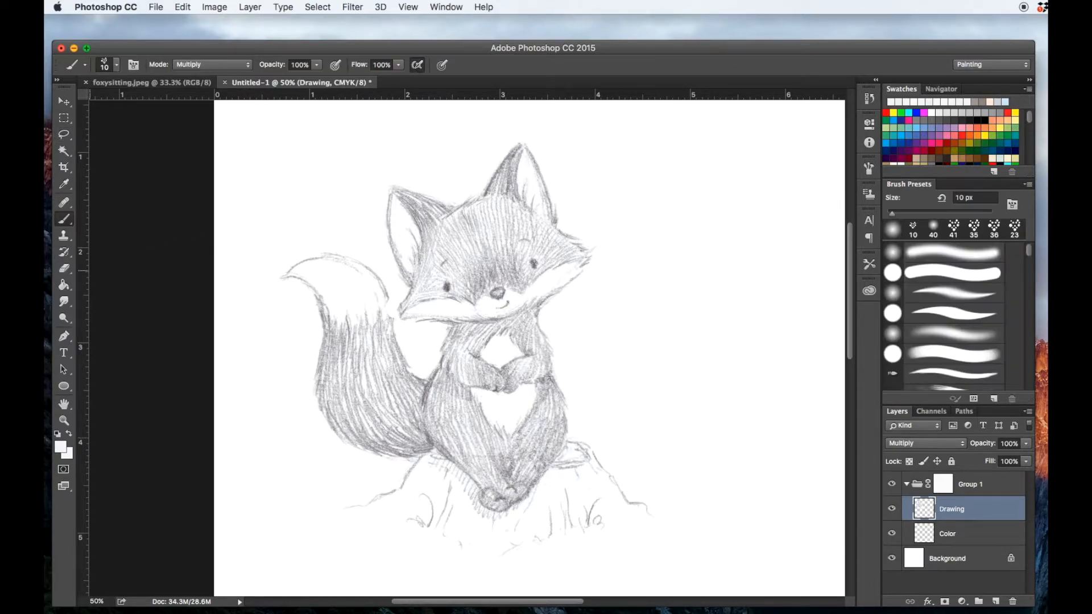
{"action": "left_click", "coordinate": [60, 449]}
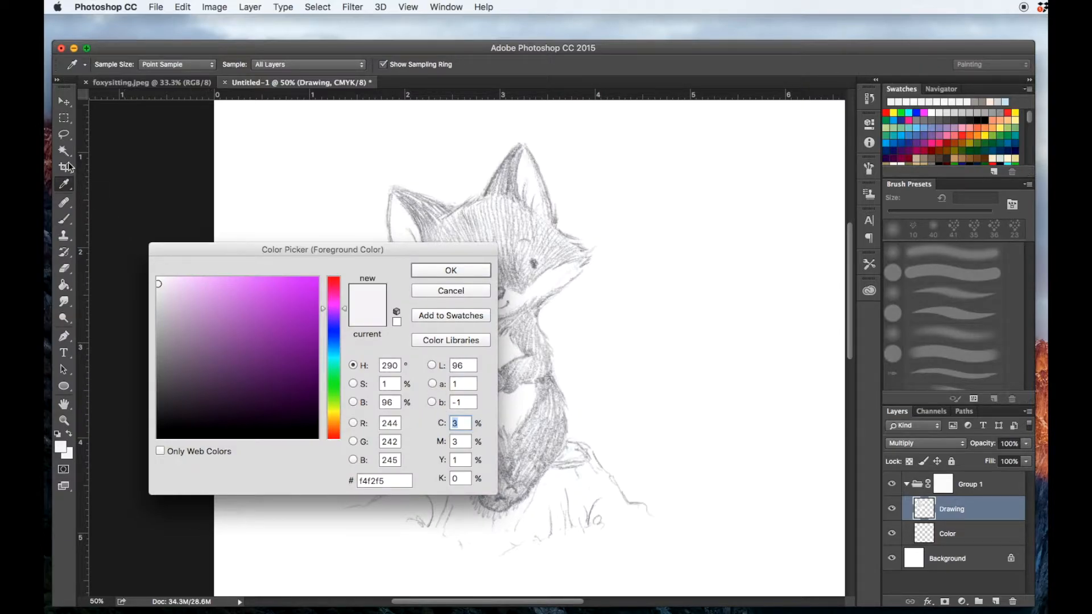
{"action": "left_click_drag", "start_coordinate": [160, 333], "coordinate": [157, 332]}
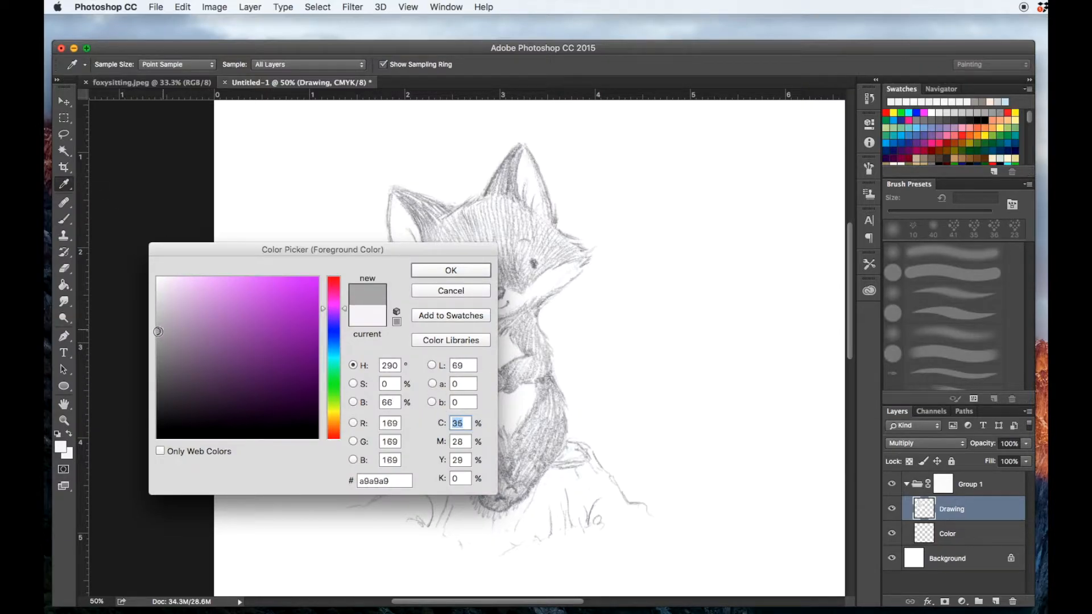
{"action": "left_click", "coordinate": [426, 269]}
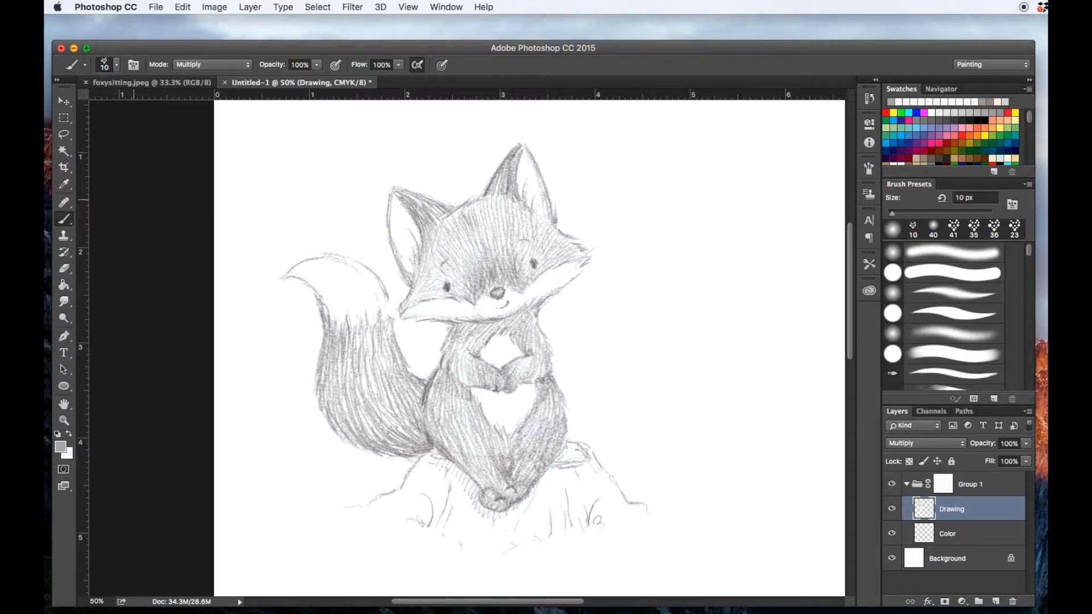
Redraw the missing piece of the tail outline beside the fox's cheek on the Drawing layer.
{"action": "key", "text": "super+equal"}
{"action": "key", "text": "super+equal"}
{"action": "key", "text": "super+equal"}
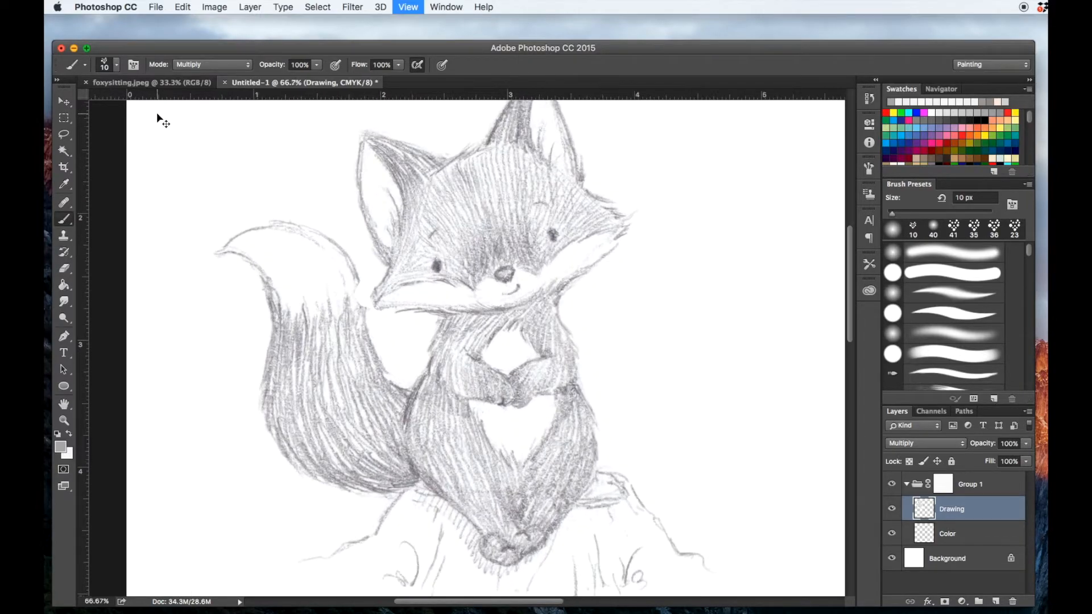
{"action": "scroll", "coordinate": [152, 111], "scroll_direction": "up", "scroll_amount": 3}
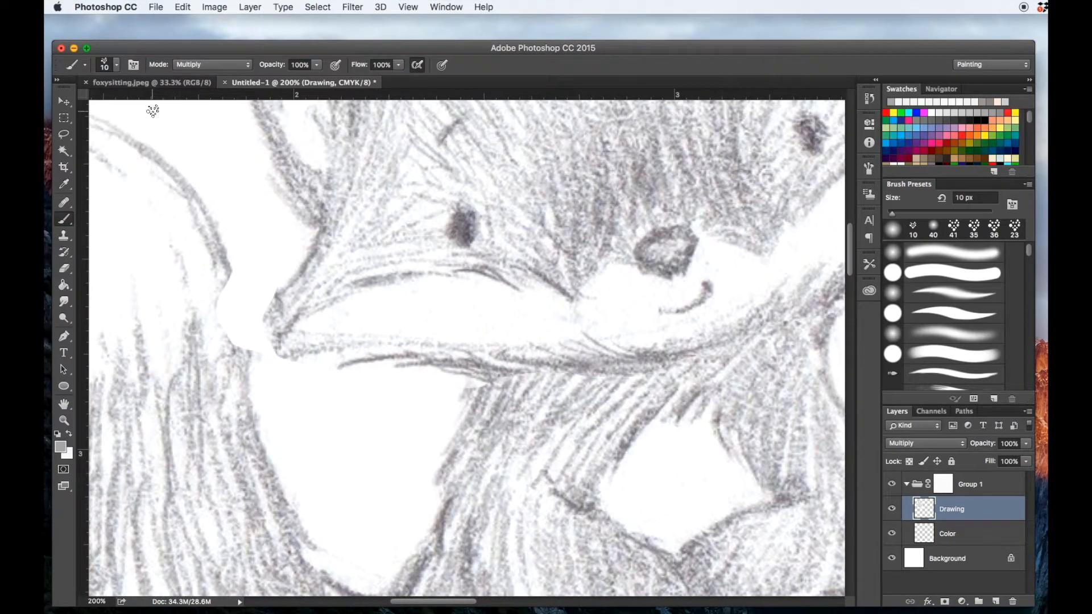
{"action": "left_click_drag", "start_coordinate": [229, 272], "coordinate": [245, 375]}
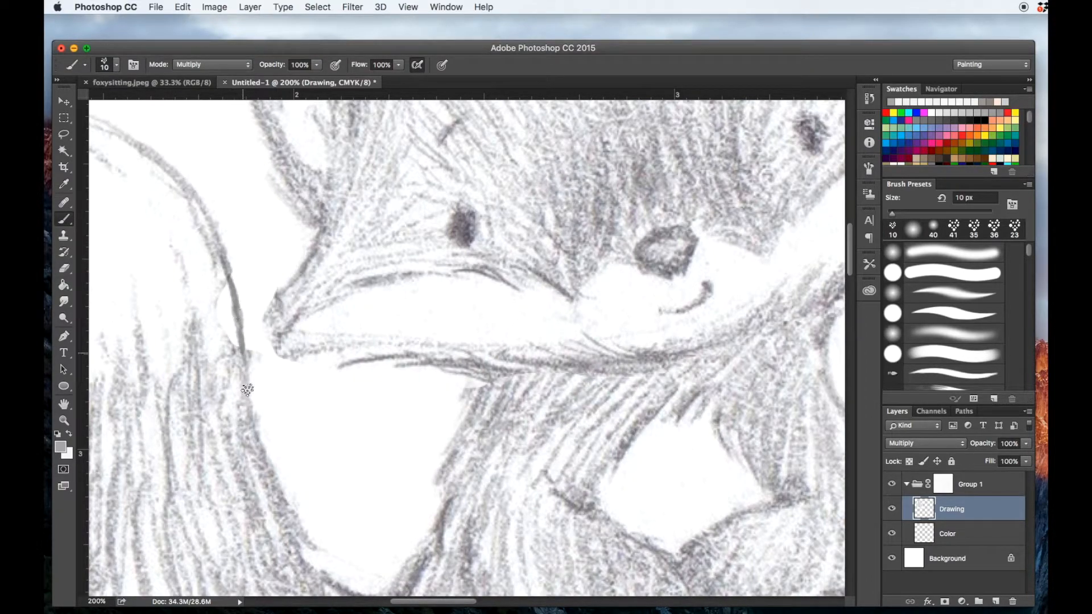
{"action": "left_click_drag", "start_coordinate": [227, 319], "coordinate": [231, 352]}
Make the Color layer active and enlarge the brush to 81 px.
{"action": "key", "text": "super+minus"}
{"action": "key", "text": "super+minus"}
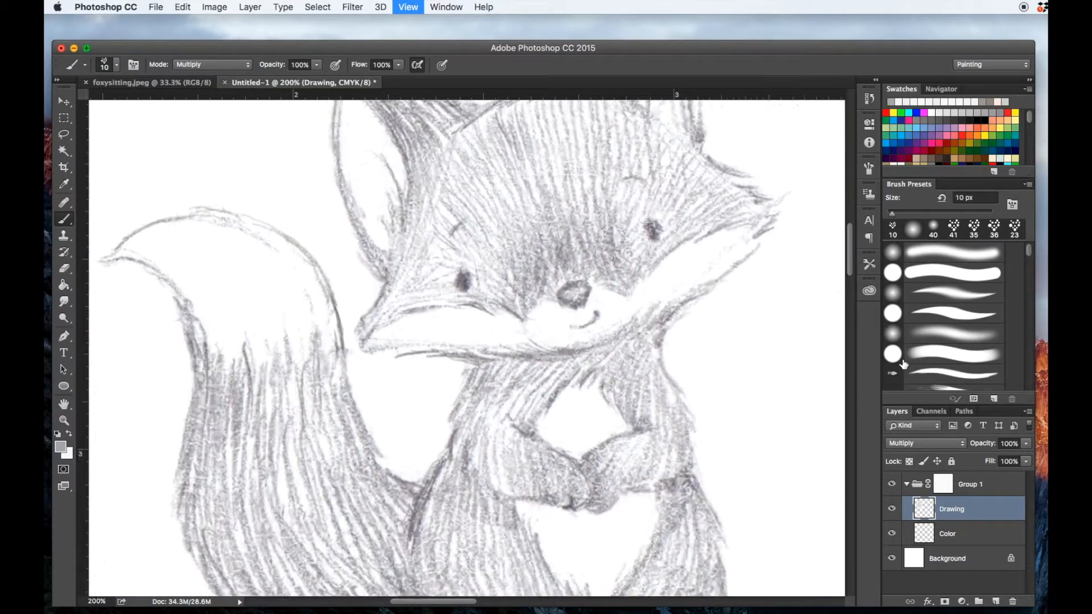
{"action": "key", "text": "super+minus"}
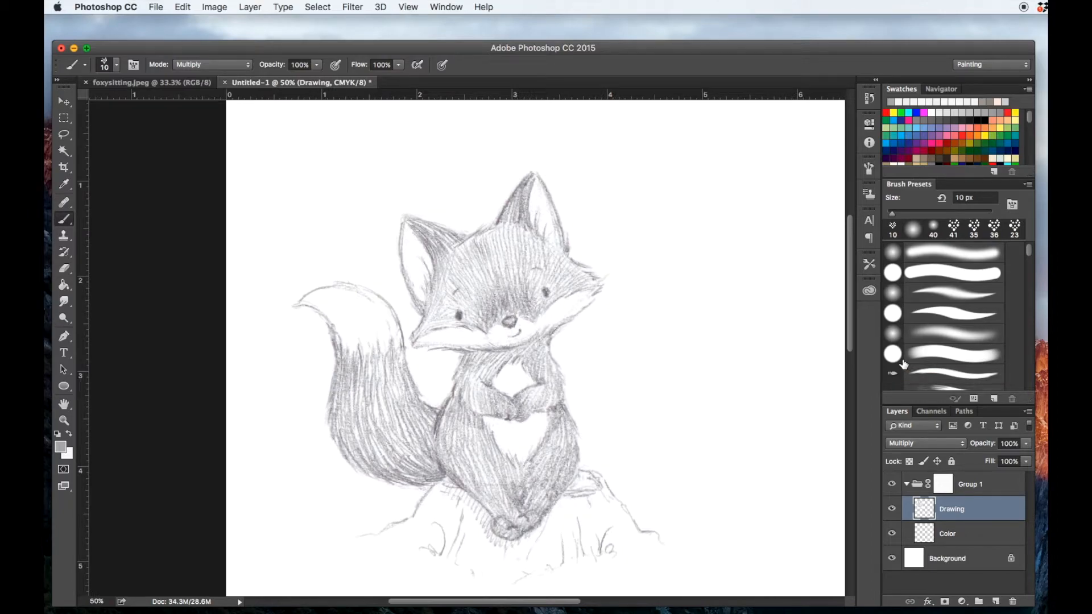
{"action": "key", "text": "super+minus"}
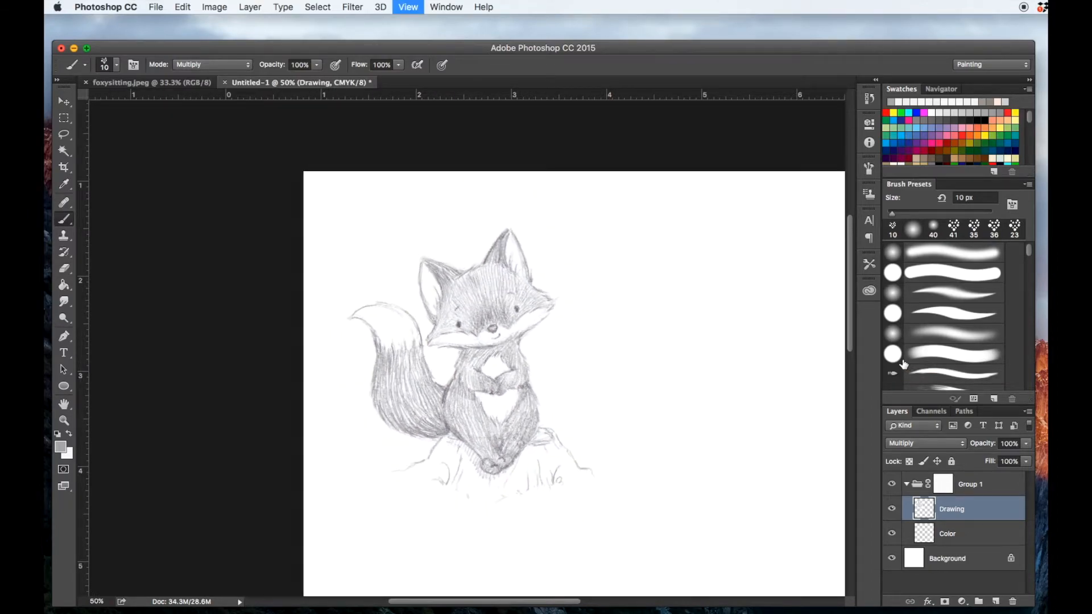
{"action": "key", "text": "super+plus"}
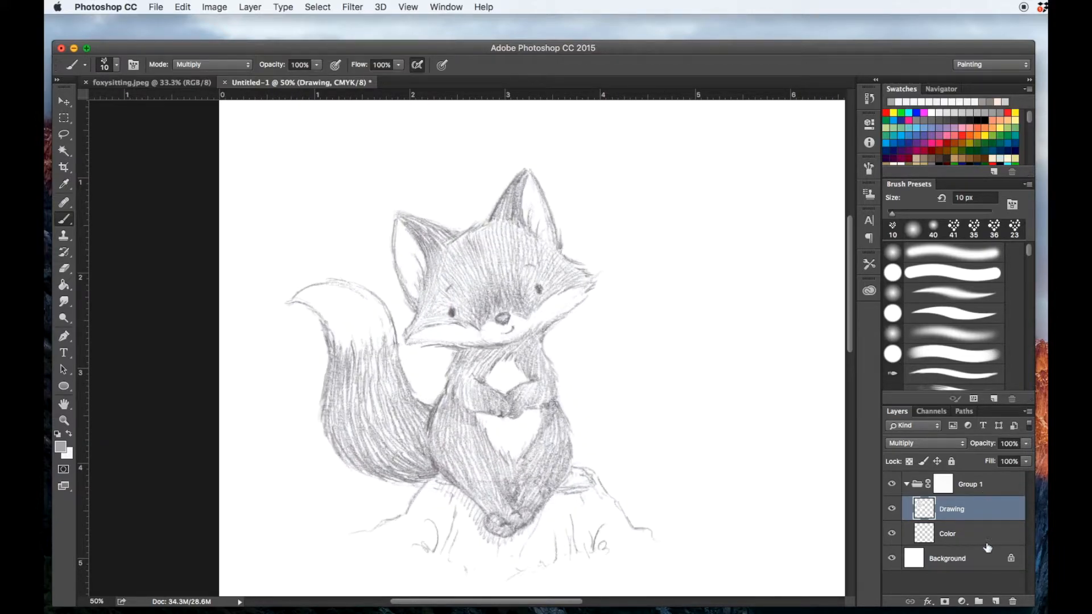
{"action": "left_click", "coordinate": [948, 533]}
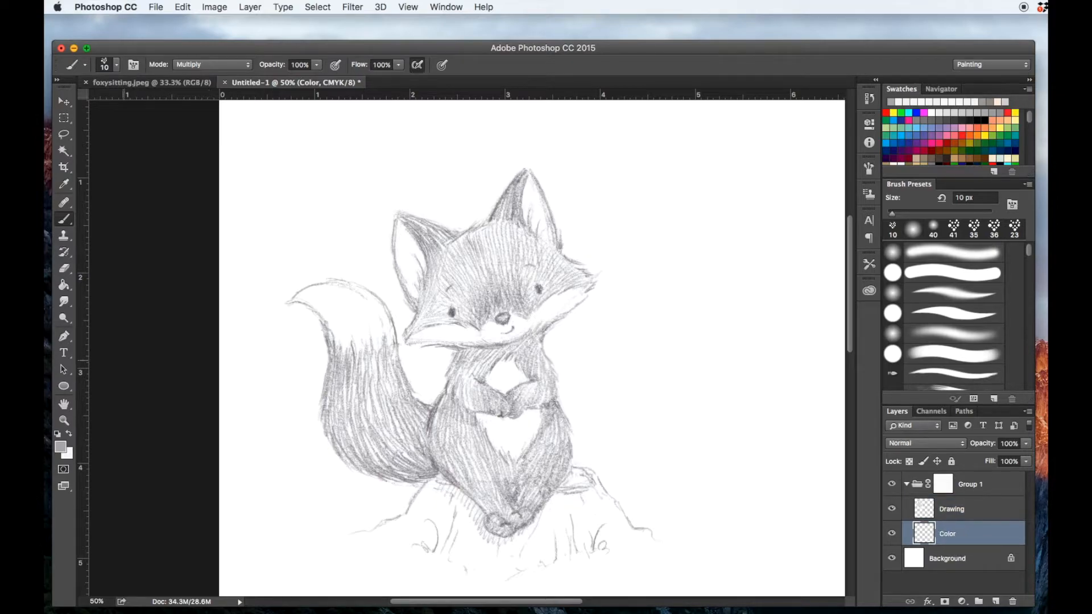
{"action": "left_click", "coordinate": [110, 68]}
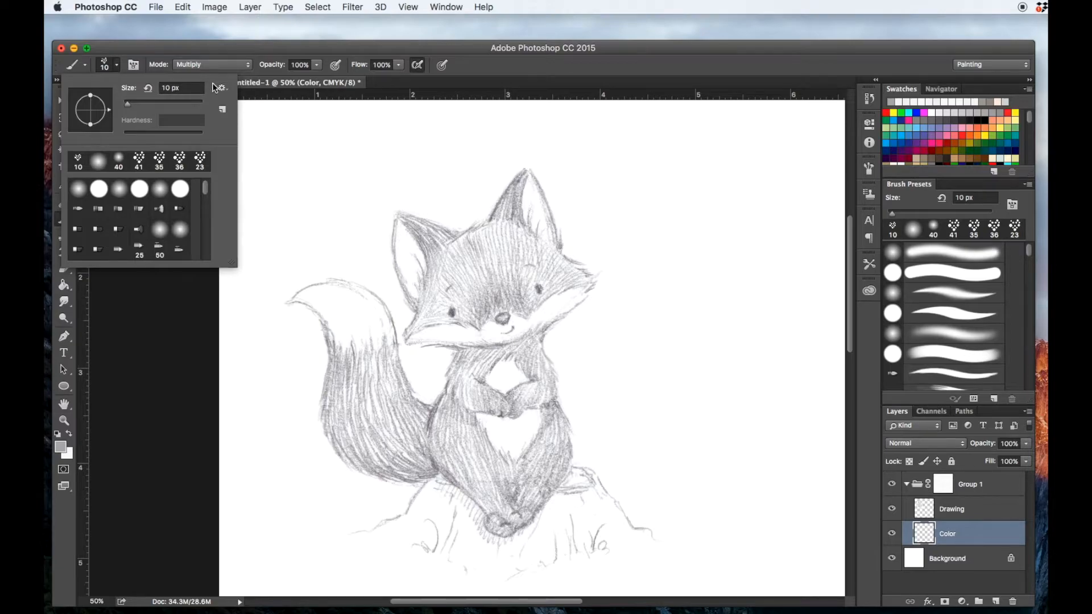
{"action": "left_click_drag", "start_coordinate": [127, 104], "coordinate": [147, 104]}
{"action": "left_click_drag", "start_coordinate": [156, 103], "coordinate": [155, 104]}
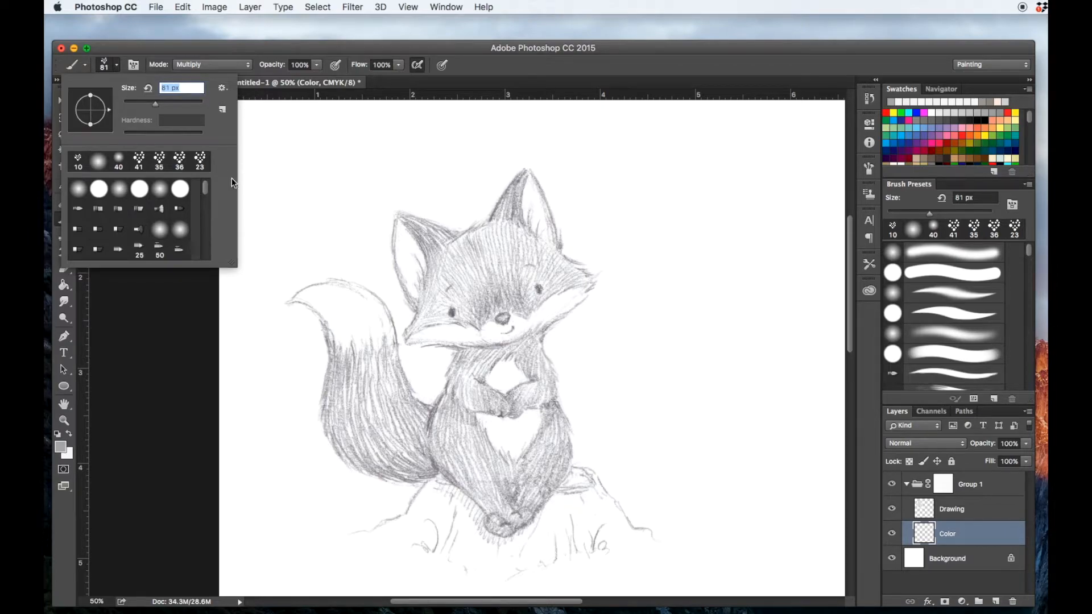
Set the foreground color to pale cream #fff5e2 and return to the Brush tool.
{"action": "left_click", "coordinate": [60, 448]}
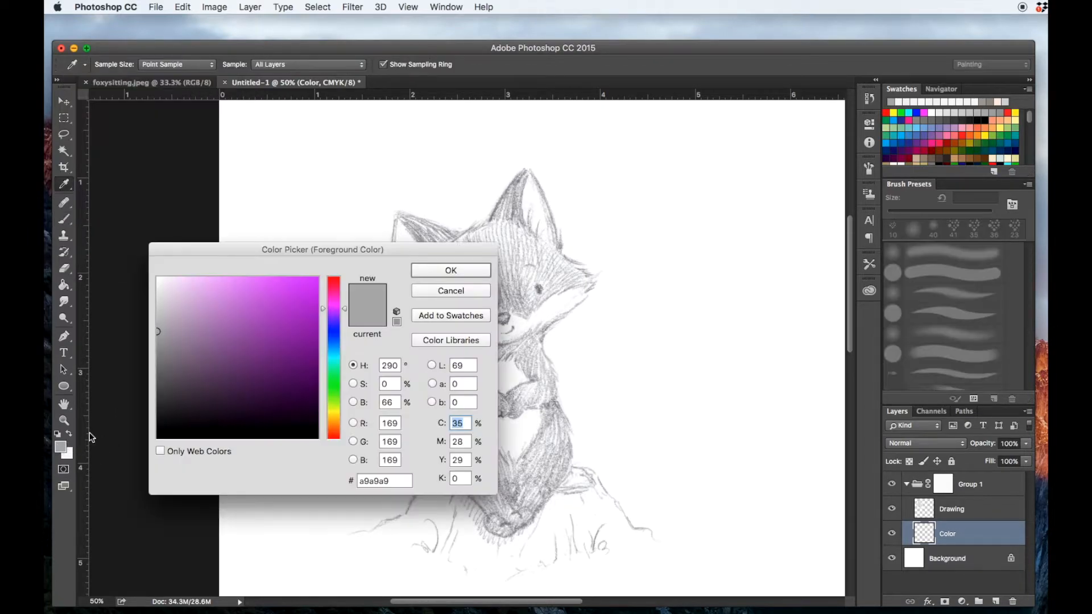
{"action": "left_click_drag", "start_coordinate": [334, 422], "coordinate": [334, 422]}
{"action": "left_click", "coordinate": [333, 421]}
{"action": "left_click_drag", "start_coordinate": [317, 378], "coordinate": [175, 278]}
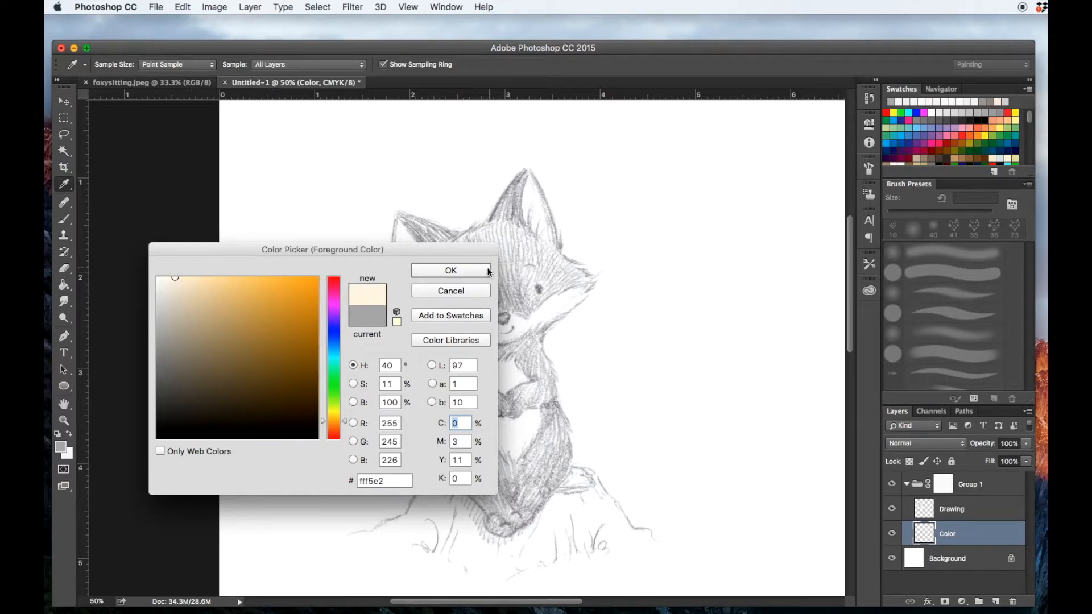
{"action": "left_click", "coordinate": [449, 270]}
{"action": "key", "text": "b"}
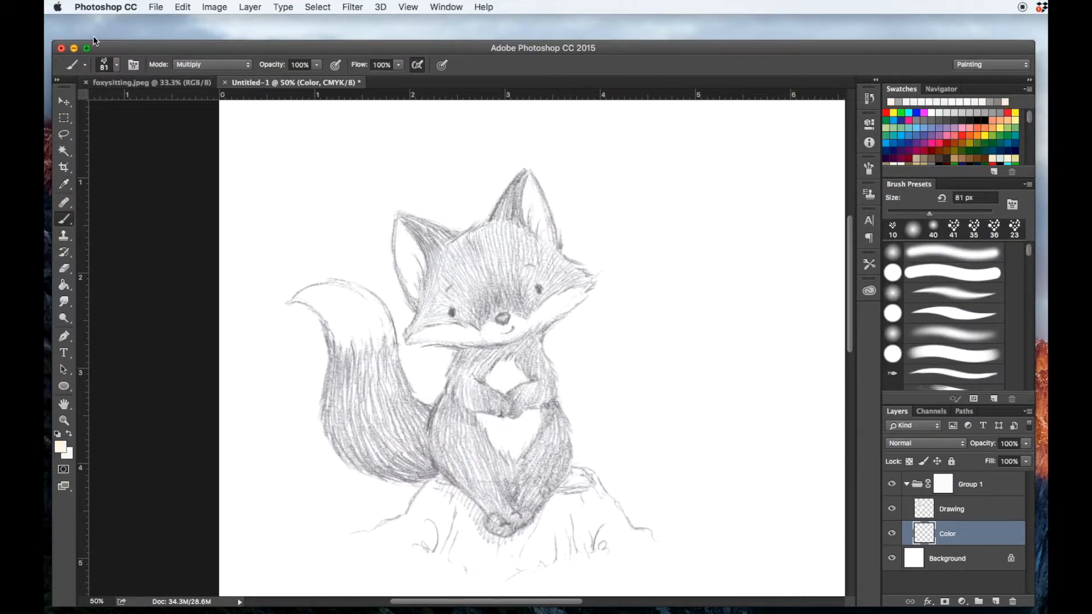
Reduce the brush size to 49 px and dab cream on the fox's muzzle beside the nose.
{"action": "left_click", "coordinate": [117, 66]}
{"action": "left_click_drag", "start_coordinate": [146, 104], "coordinate": [143, 104]}
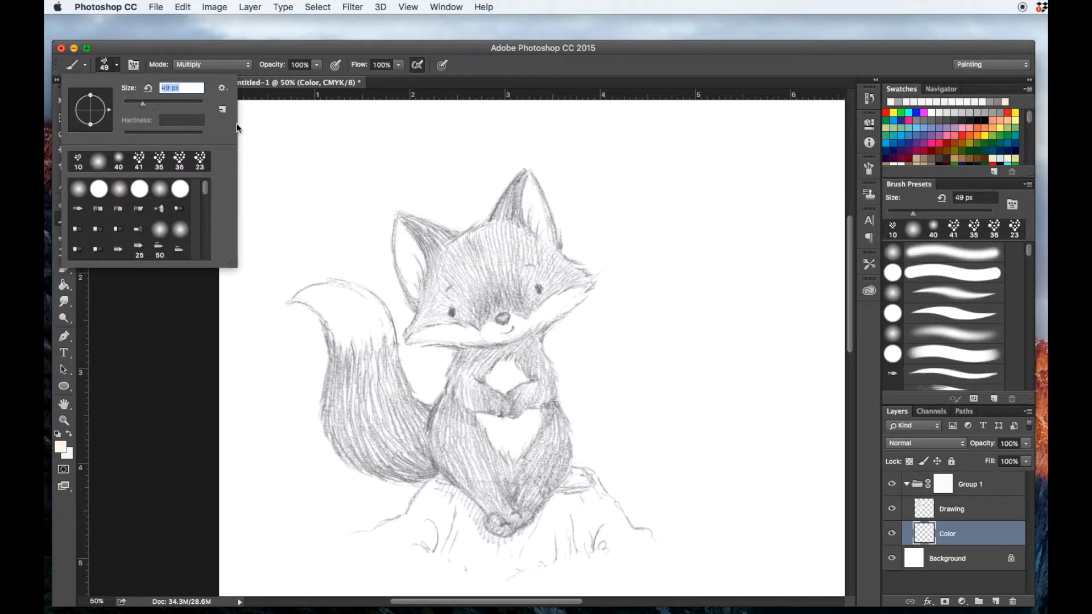
{"action": "left_click", "coordinate": [506, 326]}
{"action": "left_click", "coordinate": [518, 328]}
Lighten the foreground color to #fff8eb and paint the insides of both fox ears.
{"action": "left_click", "coordinate": [61, 447]}
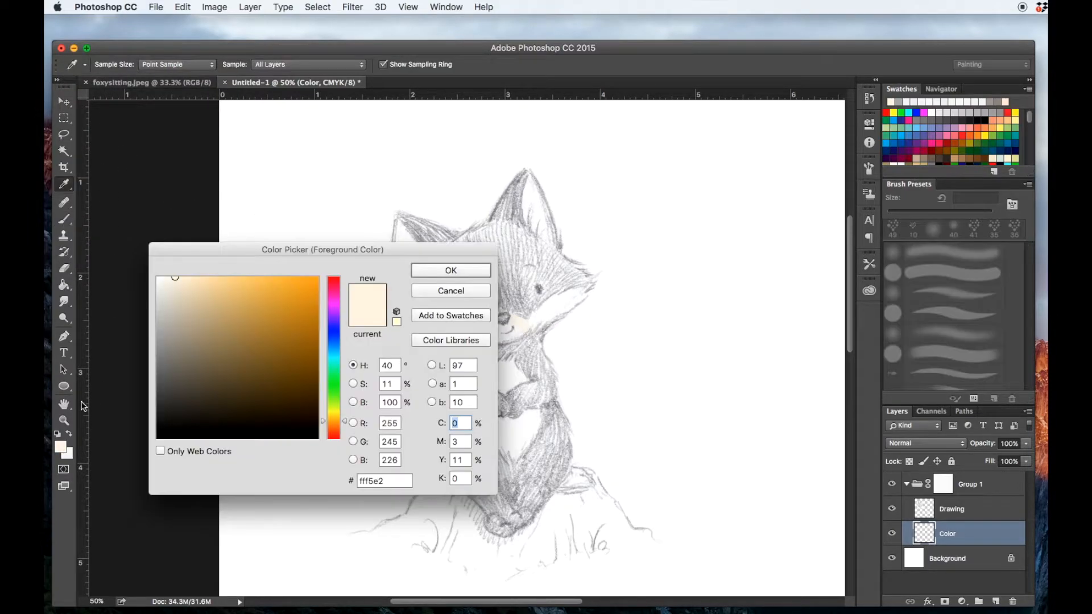
{"action": "left_click_drag", "start_coordinate": [173, 280], "coordinate": [169, 274]}
{"action": "left_click", "coordinate": [451, 270]}
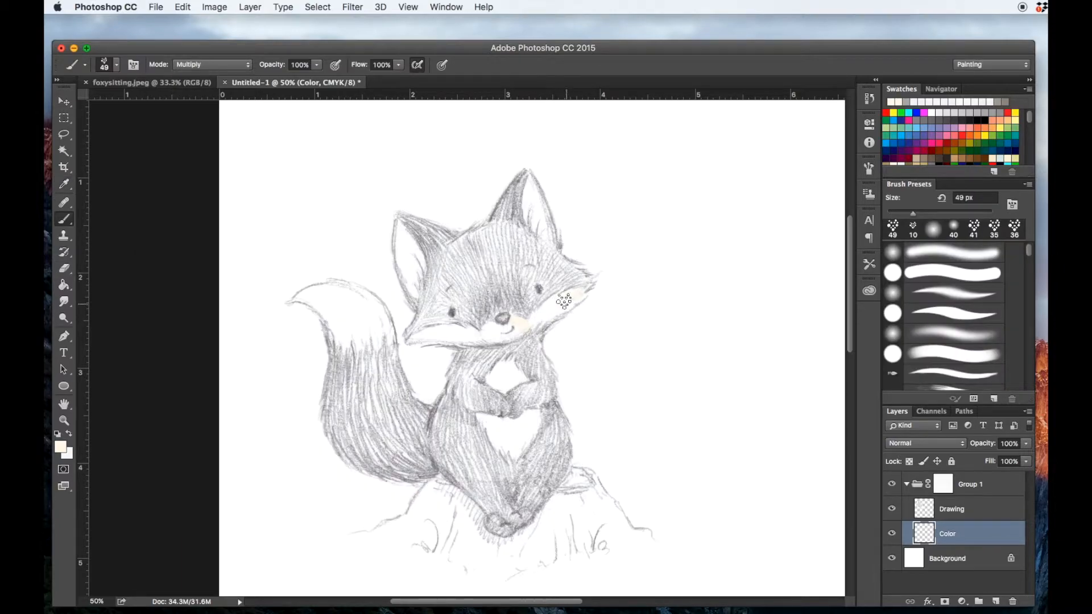
{"action": "mouse_move", "coordinate": [531, 200]}
{"action": "left_mouse_down"}
{"action": "mouse_move", "coordinate": [531, 182]}
{"action": "mouse_move", "coordinate": [546, 224]}
{"action": "left_mouse_up"}
{"action": "left_click_drag", "start_coordinate": [406, 249], "coordinate": [410, 258]}
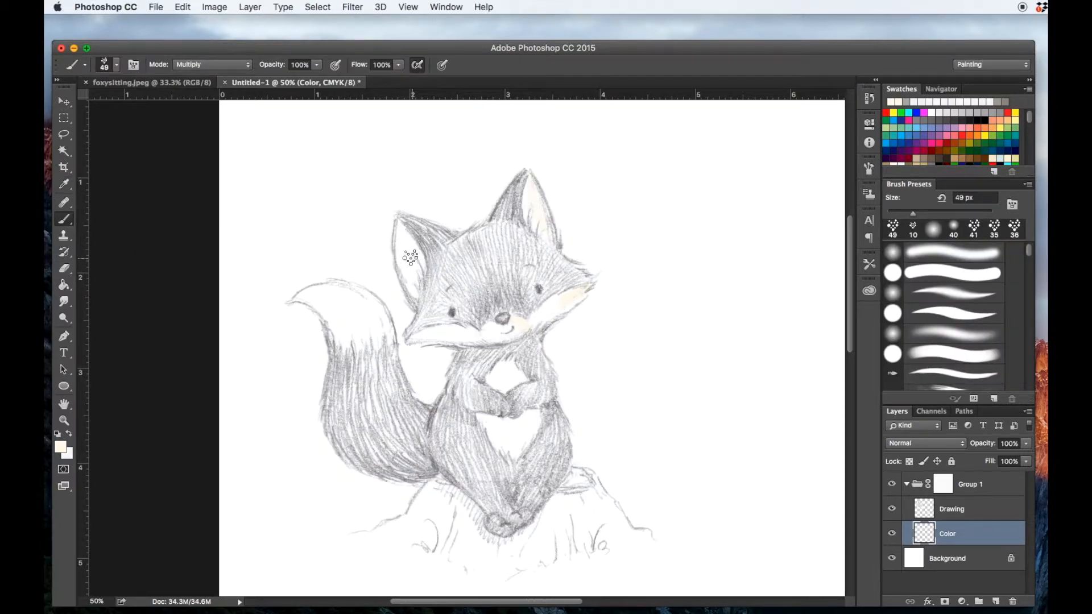
Paint the light cream tone over the tail tip, chest, belly, inner ear and both cheeks.
{"action": "left_click", "coordinate": [207, 67]}
{"action": "left_click", "coordinate": [196, 65]}
{"action": "mouse_move", "coordinate": [342, 294]}
{"action": "left_mouse_down"}
{"action": "mouse_move", "coordinate": [370, 320]}
{"action": "mouse_move", "coordinate": [367, 297]}
{"action": "mouse_move", "coordinate": [369, 305]}
{"action": "mouse_move", "coordinate": [333, 292]}
{"action": "mouse_move", "coordinate": [355, 306]}
{"action": "mouse_move", "coordinate": [325, 293]}
{"action": "mouse_move", "coordinate": [390, 365]}
{"action": "left_mouse_up"}
{"action": "mouse_move", "coordinate": [518, 375]}
{"action": "left_mouse_down"}
{"action": "mouse_move", "coordinate": [529, 382]}
{"action": "mouse_move", "coordinate": [524, 423]}
{"action": "mouse_move", "coordinate": [533, 418]}
{"action": "mouse_move", "coordinate": [517, 455]}
{"action": "mouse_move", "coordinate": [549, 417]}
{"action": "left_mouse_up"}
{"action": "mouse_move", "coordinate": [415, 258]}
{"action": "left_mouse_down"}
{"action": "mouse_move", "coordinate": [423, 296]}
{"action": "mouse_move", "coordinate": [406, 263]}
{"action": "left_mouse_up"}
{"action": "left_click_drag", "start_coordinate": [510, 451], "coordinate": [544, 420]}
{"action": "mouse_move", "coordinate": [482, 340]}
{"action": "left_mouse_down"}
{"action": "mouse_move", "coordinate": [460, 334]}
{"action": "mouse_move", "coordinate": [429, 333]}
{"action": "left_mouse_up"}
{"action": "left_click_drag", "start_coordinate": [565, 312], "coordinate": [583, 294]}
Set the foreground color to very pale blue #e9f5f7.
{"action": "left_click", "coordinate": [60, 448]}
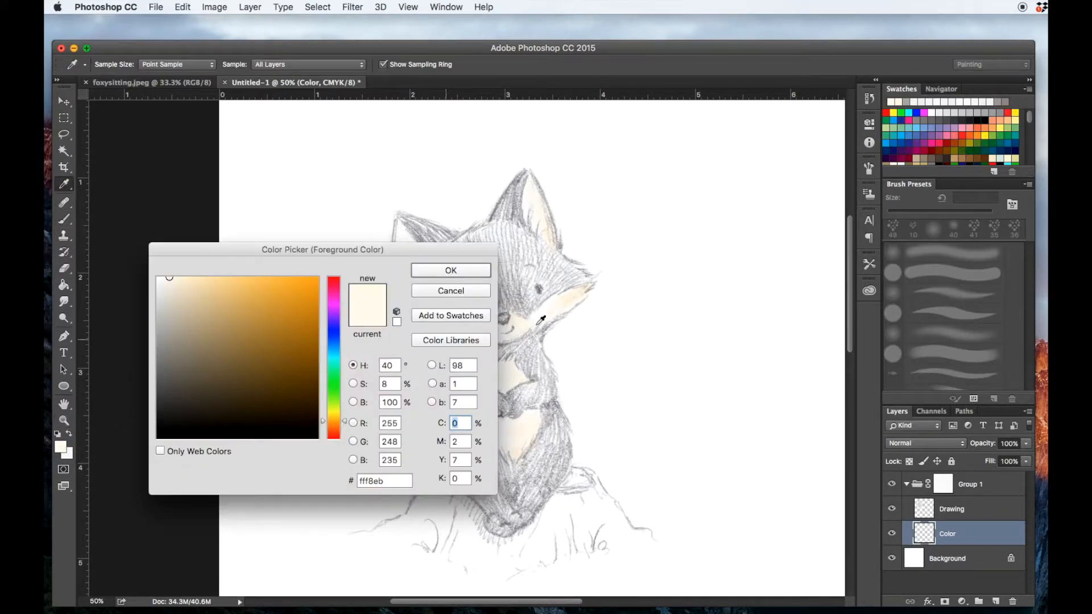
{"action": "left_click", "coordinate": [334, 353]}
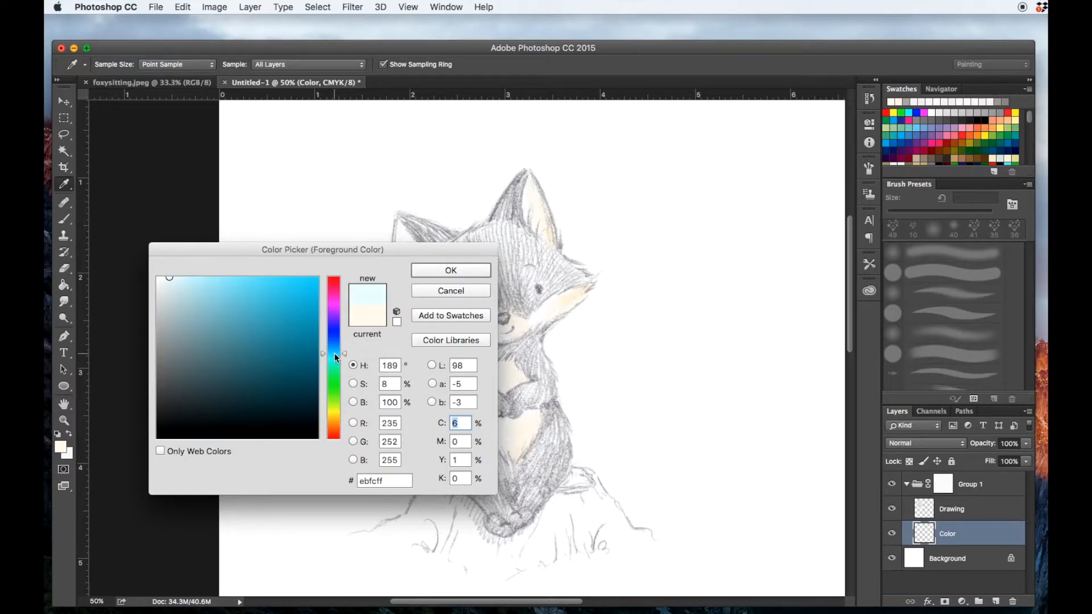
{"action": "left_click_drag", "start_coordinate": [167, 281], "coordinate": [169, 282]}
{"action": "left_click", "coordinate": [167, 283]}
{"action": "left_click", "coordinate": [462, 270]}
Brush pale blue shadows onto the cheeks, inner ears, tail tip, chest and belly.
{"action": "mouse_move", "coordinate": [493, 324]}
{"action": "left_mouse_down"}
{"action": "mouse_move", "coordinate": [511, 339]}
{"action": "mouse_move", "coordinate": [449, 351]}
{"action": "mouse_move", "coordinate": [460, 327]}
{"action": "mouse_move", "coordinate": [480, 337]}
{"action": "mouse_move", "coordinate": [430, 339]}
{"action": "left_mouse_up"}
{"action": "mouse_move", "coordinate": [401, 257]}
{"action": "left_mouse_down"}
{"action": "mouse_move", "coordinate": [411, 286]}
{"action": "mouse_move", "coordinate": [410, 249]}
{"action": "left_mouse_up"}
{"action": "left_click_drag", "start_coordinate": [529, 212], "coordinate": [519, 227]}
{"action": "mouse_move", "coordinate": [300, 316]}
{"action": "left_mouse_down"}
{"action": "mouse_move", "coordinate": [307, 296]}
{"action": "mouse_move", "coordinate": [354, 346]}
{"action": "mouse_move", "coordinate": [317, 301]}
{"action": "left_mouse_up"}
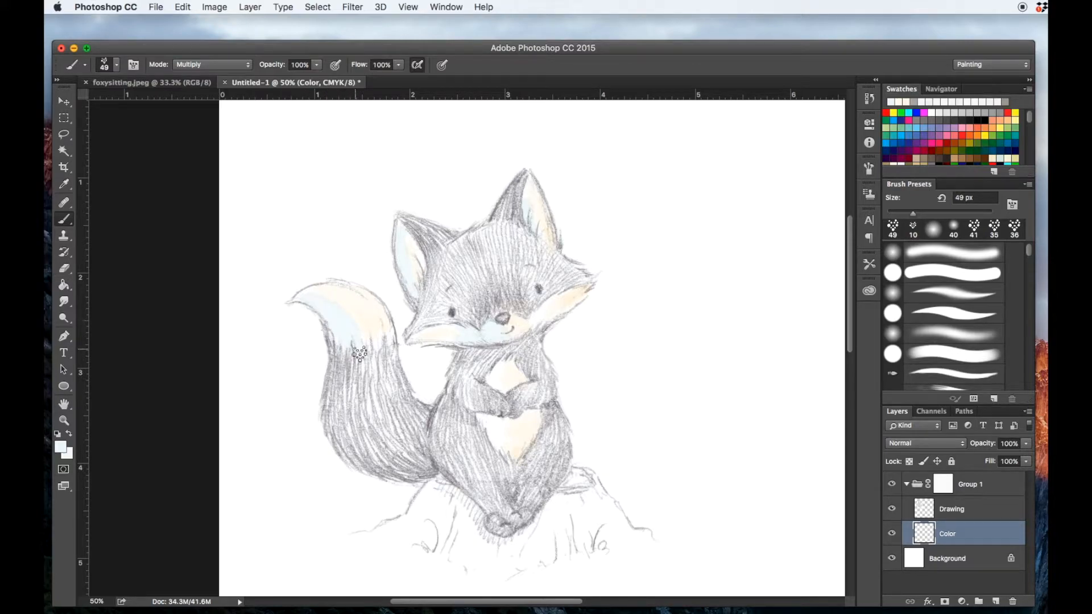
{"action": "mouse_move", "coordinate": [496, 367]}
{"action": "left_mouse_down"}
{"action": "mouse_move", "coordinate": [506, 400]}
{"action": "mouse_move", "coordinate": [491, 432]}
{"action": "mouse_move", "coordinate": [486, 417]}
{"action": "mouse_move", "coordinate": [514, 462]}
{"action": "mouse_move", "coordinate": [480, 415]}
{"action": "mouse_move", "coordinate": [542, 425]}
{"action": "left_mouse_up"}
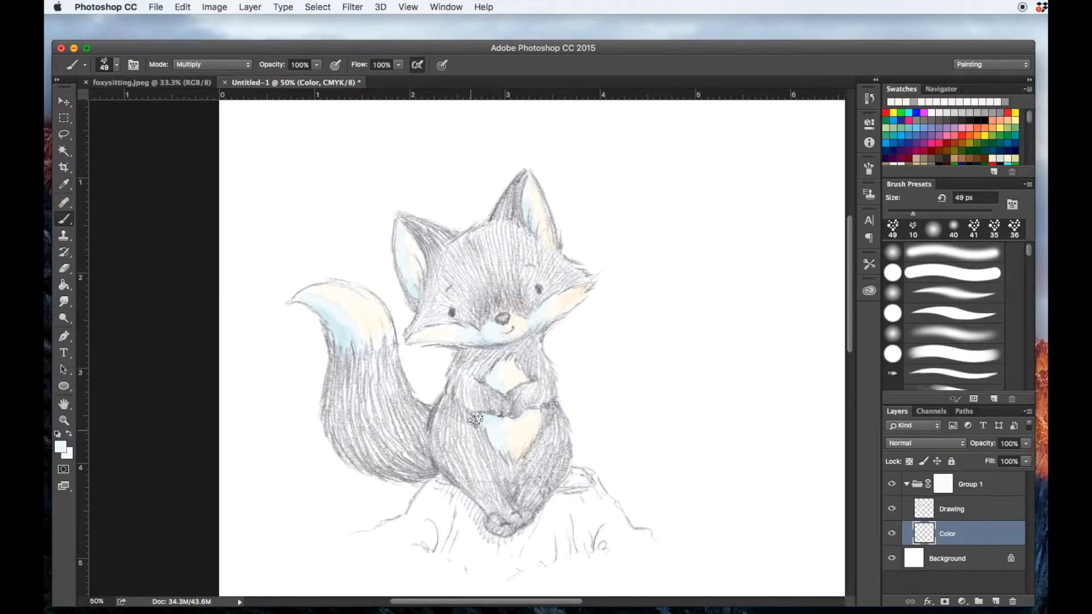
{"action": "mouse_move", "coordinate": [487, 432]}
{"action": "left_mouse_down"}
{"action": "mouse_move", "coordinate": [482, 419]}
{"action": "mouse_move", "coordinate": [529, 457]}
{"action": "left_mouse_up"}
Try pale peach #ffe9d7 on the fox's forehead and undo the stroke.
{"action": "left_click", "coordinate": [60, 448]}
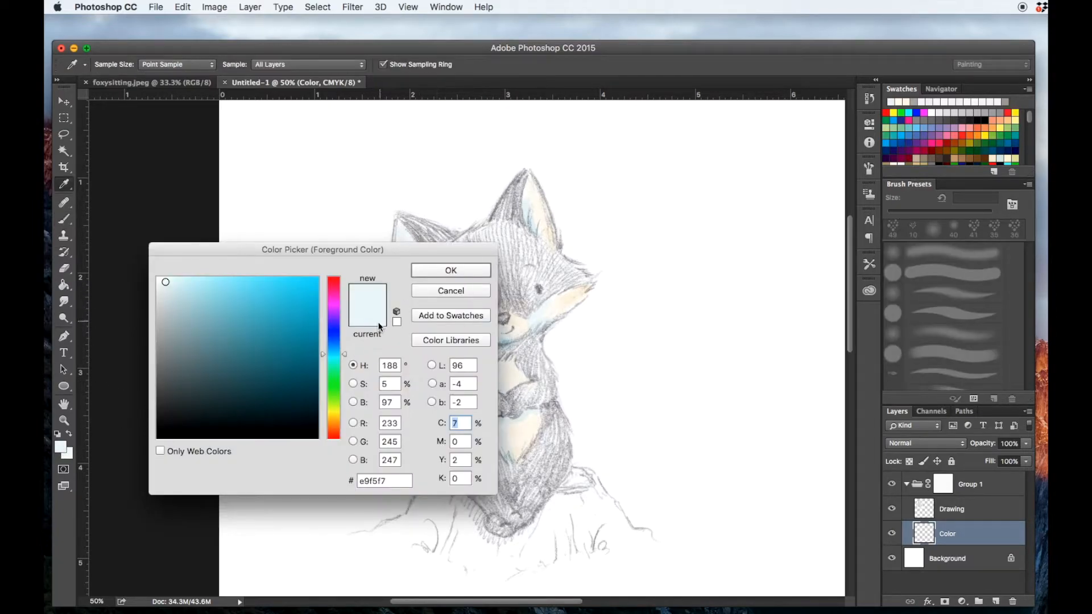
{"action": "left_click", "coordinate": [333, 427]}
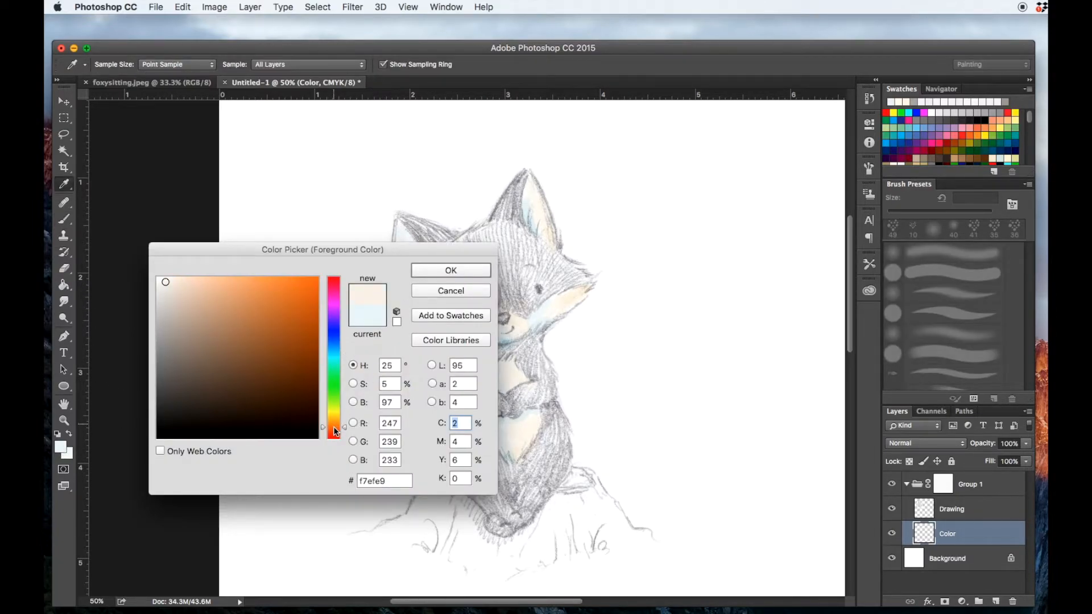
{"action": "left_click_drag", "start_coordinate": [186, 284], "coordinate": [183, 275]}
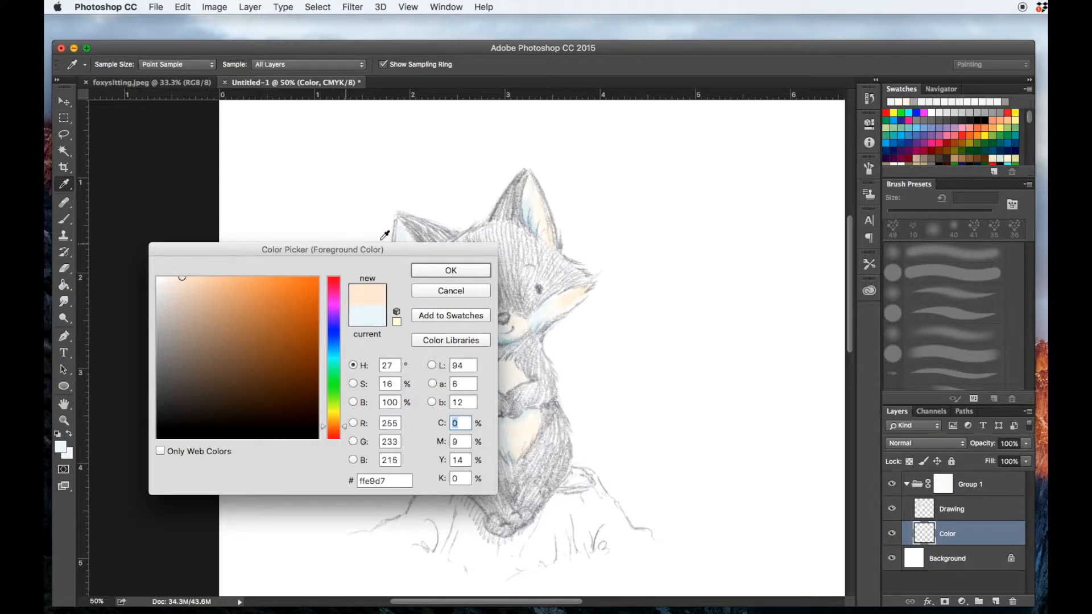
{"action": "key", "text": "Return"}
{"action": "key", "text": "b"}
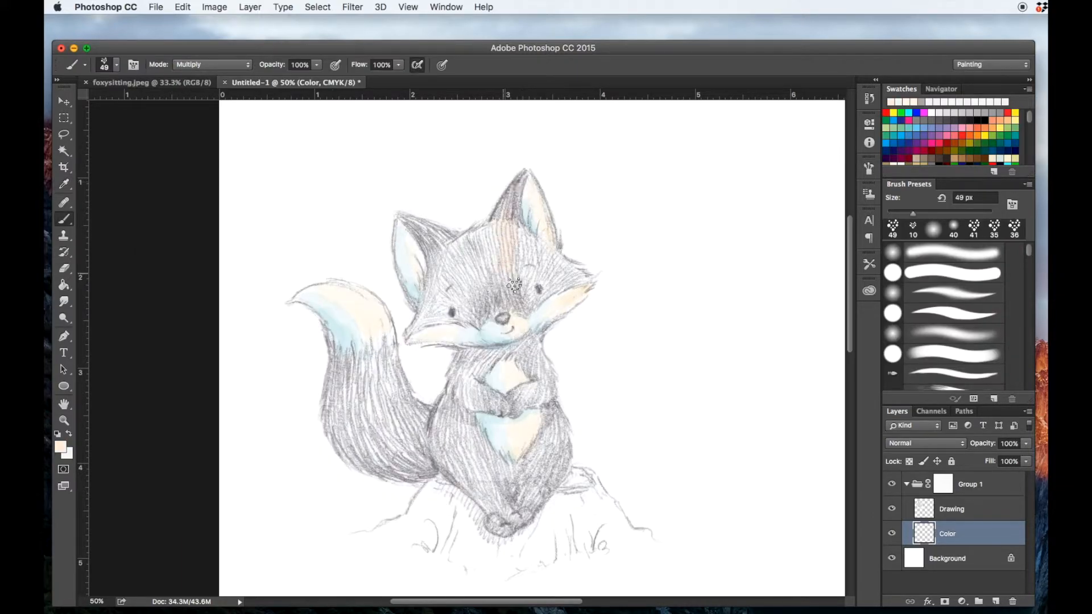
{"action": "mouse_move", "coordinate": [514, 286]}
{"action": "left_mouse_down"}
{"action": "mouse_move", "coordinate": [536, 256]}
{"action": "mouse_move", "coordinate": [558, 276]}
{"action": "left_mouse_up"}
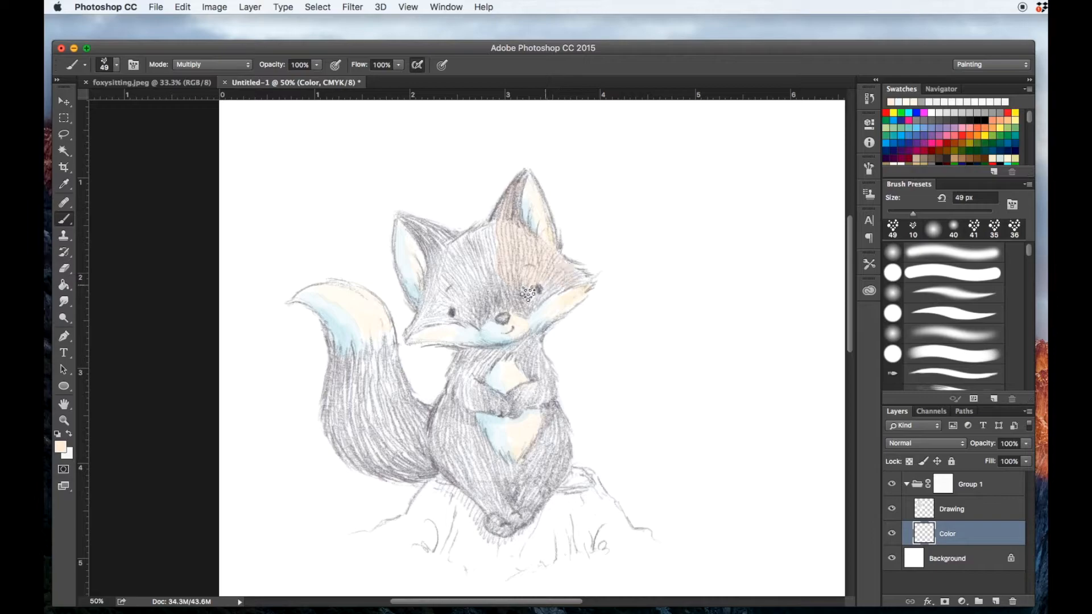
{"action": "key", "text": "super+z"}
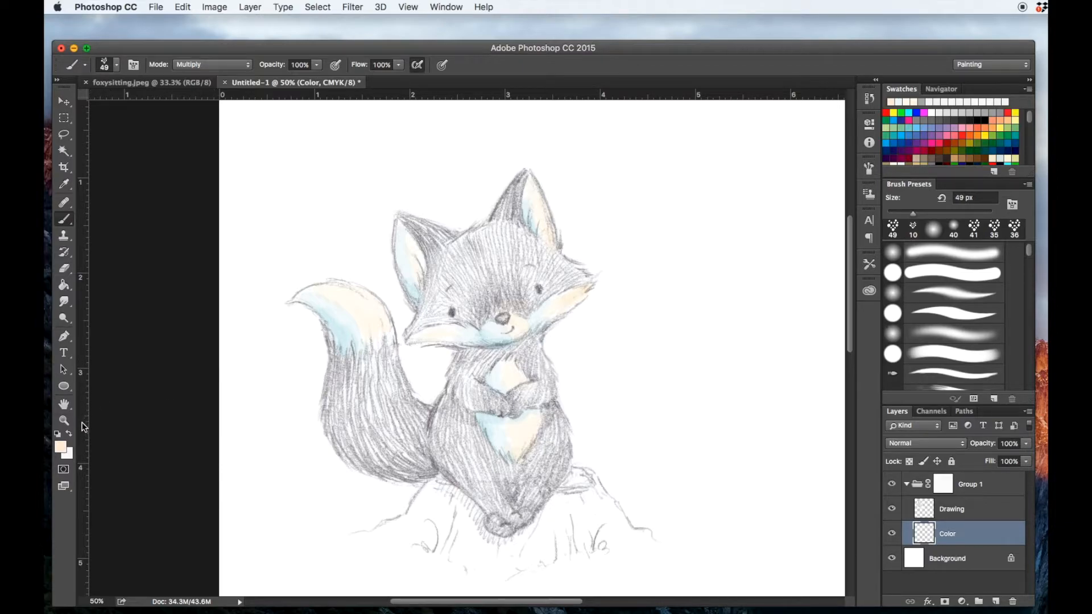
Set the foreground color to light orange #f8d9c0 and return to the Brush tool.
{"action": "left_click", "coordinate": [60, 448]}
{"action": "left_click_drag", "start_coordinate": [198, 282], "coordinate": [194, 283]}
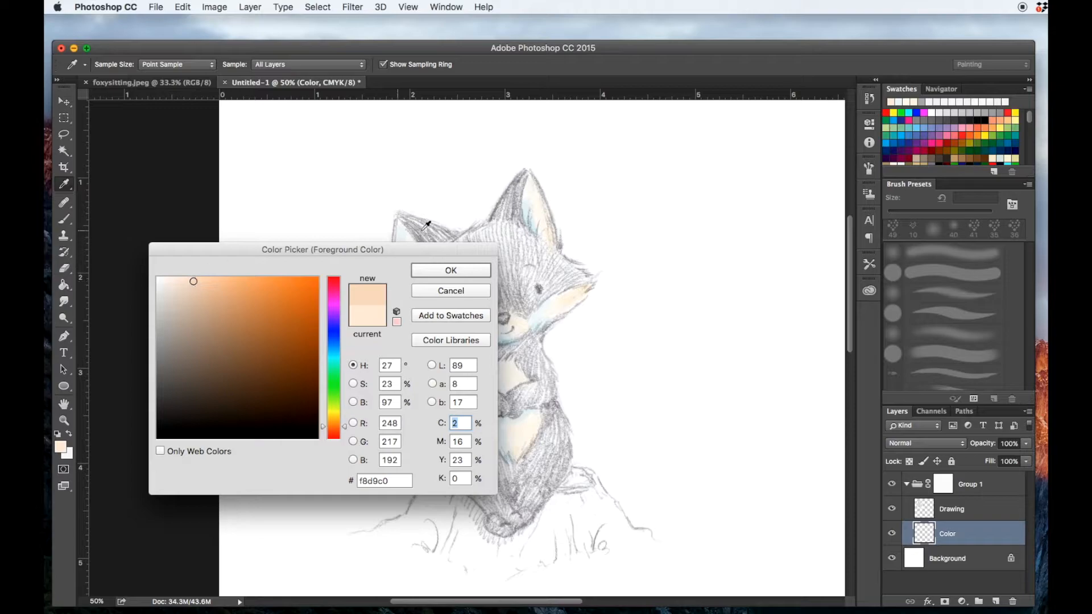
{"action": "left_click", "coordinate": [421, 269]}
{"action": "key", "text": "b"}
Build up light orange strokes over the fox's ears, head, face, body and tail.
{"action": "mouse_move", "coordinate": [518, 177]}
{"action": "left_mouse_down"}
{"action": "mouse_move", "coordinate": [499, 262]}
{"action": "mouse_move", "coordinate": [561, 271]}
{"action": "mouse_move", "coordinate": [527, 239]}
{"action": "mouse_move", "coordinate": [580, 277]}
{"action": "mouse_move", "coordinate": [510, 274]}
{"action": "mouse_move", "coordinate": [500, 294]}
{"action": "mouse_move", "coordinate": [527, 309]}
{"action": "mouse_move", "coordinate": [429, 317]}
{"action": "mouse_move", "coordinate": [440, 301]}
{"action": "mouse_move", "coordinate": [426, 311]}
{"action": "mouse_move", "coordinate": [430, 297]}
{"action": "mouse_move", "coordinate": [500, 278]}
{"action": "mouse_move", "coordinate": [499, 253]}
{"action": "mouse_move", "coordinate": [485, 244]}
{"action": "mouse_move", "coordinate": [468, 241]}
{"action": "mouse_move", "coordinate": [464, 274]}
{"action": "mouse_move", "coordinate": [430, 250]}
{"action": "mouse_move", "coordinate": [438, 264]}
{"action": "mouse_move", "coordinate": [410, 223]}
{"action": "mouse_move", "coordinate": [453, 243]}
{"action": "left_mouse_up"}
{"action": "mouse_move", "coordinate": [416, 329]}
{"action": "left_mouse_down"}
{"action": "mouse_move", "coordinate": [449, 315]}
{"action": "mouse_move", "coordinate": [425, 323]}
{"action": "mouse_move", "coordinate": [471, 322]}
{"action": "left_mouse_up"}
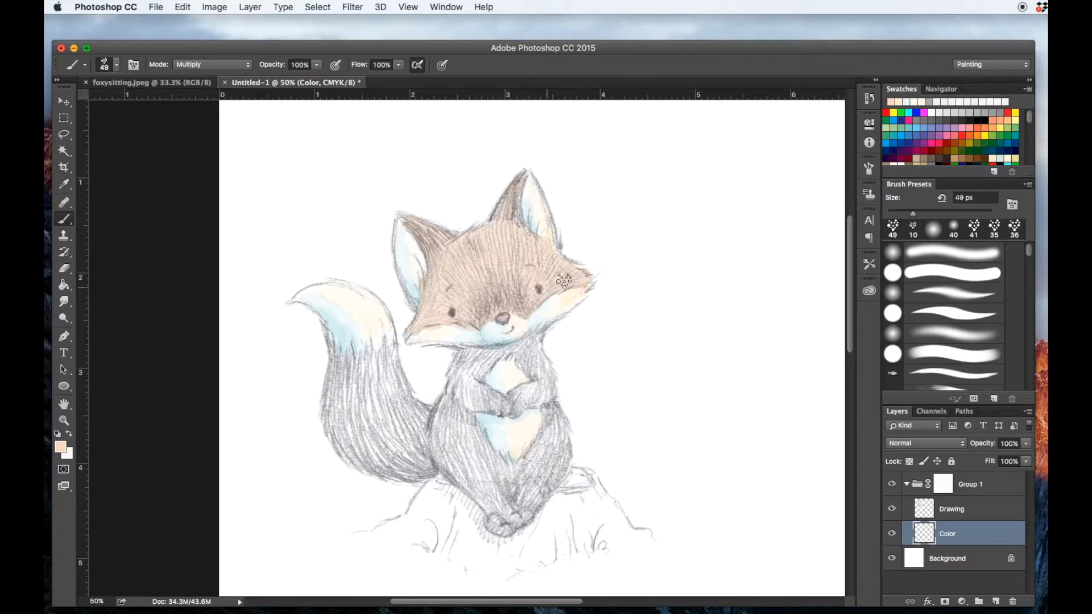
{"action": "left_click_drag", "start_coordinate": [548, 260], "coordinate": [507, 216]}
{"action": "mouse_move", "coordinate": [501, 231]}
{"action": "left_mouse_down"}
{"action": "mouse_move", "coordinate": [522, 293]}
{"action": "mouse_move", "coordinate": [544, 274]}
{"action": "mouse_move", "coordinate": [534, 258]}
{"action": "mouse_move", "coordinate": [549, 276]}
{"action": "mouse_move", "coordinate": [519, 306]}
{"action": "mouse_move", "coordinate": [485, 277]}
{"action": "mouse_move", "coordinate": [540, 252]}
{"action": "mouse_move", "coordinate": [570, 280]}
{"action": "mouse_move", "coordinate": [515, 276]}
{"action": "mouse_move", "coordinate": [509, 300]}
{"action": "mouse_move", "coordinate": [474, 322]}
{"action": "mouse_move", "coordinate": [432, 320]}
{"action": "mouse_move", "coordinate": [445, 288]}
{"action": "mouse_move", "coordinate": [435, 288]}
{"action": "mouse_move", "coordinate": [442, 257]}
{"action": "mouse_move", "coordinate": [427, 244]}
{"action": "mouse_move", "coordinate": [468, 255]}
{"action": "mouse_move", "coordinate": [453, 305]}
{"action": "mouse_move", "coordinate": [482, 235]}
{"action": "mouse_move", "coordinate": [462, 254]}
{"action": "left_mouse_up"}
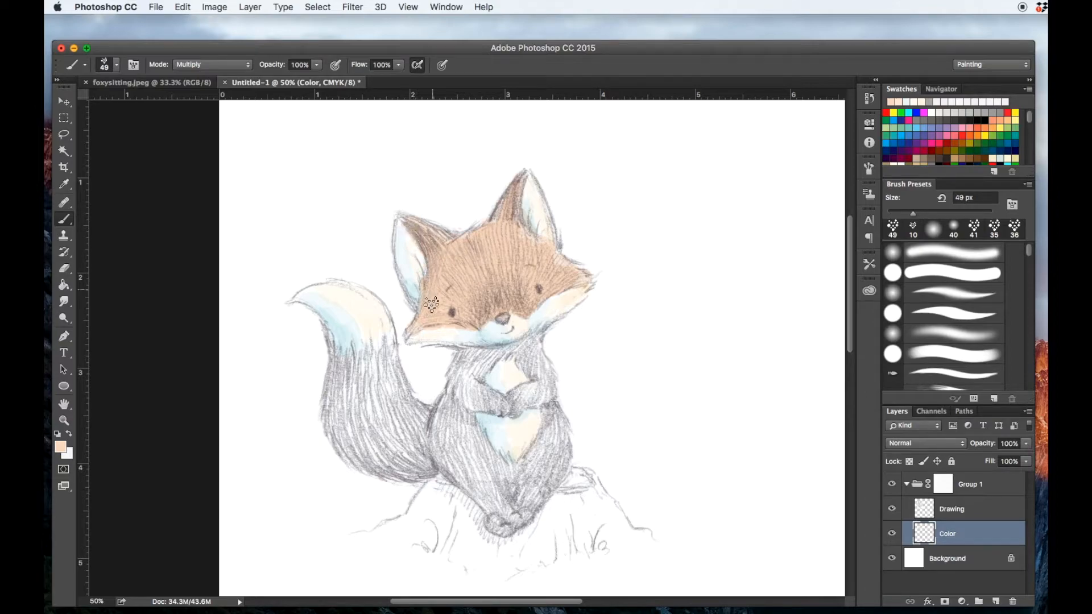
{"action": "mouse_move", "coordinate": [420, 329]}
{"action": "left_mouse_down"}
{"action": "mouse_move", "coordinate": [450, 293]}
{"action": "mouse_move", "coordinate": [450, 262]}
{"action": "mouse_move", "coordinate": [477, 304]}
{"action": "mouse_move", "coordinate": [462, 318]}
{"action": "mouse_move", "coordinate": [450, 265]}
{"action": "mouse_move", "coordinate": [496, 253]}
{"action": "mouse_move", "coordinate": [523, 305]}
{"action": "mouse_move", "coordinate": [528, 283]}
{"action": "mouse_move", "coordinate": [549, 284]}
{"action": "mouse_move", "coordinate": [513, 242]}
{"action": "left_mouse_up"}
{"action": "mouse_move", "coordinate": [500, 353]}
{"action": "left_mouse_down"}
{"action": "mouse_move", "coordinate": [535, 337]}
{"action": "mouse_move", "coordinate": [506, 404]}
{"action": "mouse_move", "coordinate": [535, 459]}
{"action": "mouse_move", "coordinate": [471, 473]}
{"action": "mouse_move", "coordinate": [500, 393]}
{"action": "mouse_move", "coordinate": [532, 358]}
{"action": "mouse_move", "coordinate": [463, 405]}
{"action": "mouse_move", "coordinate": [529, 472]}
{"action": "mouse_move", "coordinate": [472, 490]}
{"action": "mouse_move", "coordinate": [512, 484]}
{"action": "mouse_move", "coordinate": [487, 400]}
{"action": "mouse_move", "coordinate": [370, 386]}
{"action": "mouse_move", "coordinate": [410, 449]}
{"action": "mouse_move", "coordinate": [342, 433]}
{"action": "mouse_move", "coordinate": [377, 407]}
{"action": "mouse_move", "coordinate": [415, 449]}
{"action": "mouse_move", "coordinate": [353, 427]}
{"action": "mouse_move", "coordinate": [342, 379]}
{"action": "mouse_move", "coordinate": [404, 449]}
{"action": "mouse_move", "coordinate": [399, 398]}
{"action": "mouse_move", "coordinate": [455, 285]}
{"action": "mouse_move", "coordinate": [531, 304]}
{"action": "mouse_move", "coordinate": [435, 290]}
{"action": "mouse_move", "coordinate": [512, 205]}
{"action": "mouse_move", "coordinate": [447, 273]}
{"action": "mouse_move", "coordinate": [496, 291]}
{"action": "mouse_move", "coordinate": [458, 427]}
{"action": "mouse_move", "coordinate": [529, 472]}
{"action": "mouse_move", "coordinate": [345, 419]}
{"action": "left_mouse_up"}
Pick a darker orange-tan color, reduce the brush to 31 px, and shade the ear and the body down to the feet.
{"action": "left_click", "coordinate": [60, 448]}
{"action": "left_click", "coordinate": [208, 296]}
{"action": "left_click", "coordinate": [431, 271]}
{"action": "left_click", "coordinate": [104, 65]}
{"action": "left_click", "coordinate": [142, 171]}
{"action": "mouse_move", "coordinate": [401, 219]}
{"action": "left_mouse_down"}
{"action": "mouse_move", "coordinate": [434, 248]}
{"action": "mouse_move", "coordinate": [403, 217]}
{"action": "mouse_move", "coordinate": [421, 241]}
{"action": "mouse_move", "coordinate": [418, 303]}
{"action": "mouse_move", "coordinate": [511, 212]}
{"action": "mouse_move", "coordinate": [525, 171]}
{"action": "mouse_move", "coordinate": [520, 216]}
{"action": "mouse_move", "coordinate": [544, 191]}
{"action": "mouse_move", "coordinate": [559, 248]}
{"action": "mouse_move", "coordinate": [395, 227]}
{"action": "mouse_move", "coordinate": [416, 303]}
{"action": "left_mouse_up"}
{"action": "mouse_move", "coordinate": [521, 306]}
{"action": "left_mouse_down"}
{"action": "mouse_move", "coordinate": [495, 404]}
{"action": "mouse_move", "coordinate": [497, 521]}
{"action": "mouse_move", "coordinate": [492, 495]}
{"action": "left_mouse_up"}
Deepen the shading on the tail, body, feet and face around the nose.
{"action": "left_click", "coordinate": [60, 448]}
{"action": "left_click", "coordinate": [451, 271]}
{"action": "mouse_move", "coordinate": [341, 361]}
{"action": "left_mouse_down"}
{"action": "mouse_move", "coordinate": [398, 466]}
{"action": "mouse_move", "coordinate": [376, 472]}
{"action": "mouse_move", "coordinate": [399, 398]}
{"action": "mouse_move", "coordinate": [345, 360]}
{"action": "mouse_move", "coordinate": [421, 239]}
{"action": "mouse_move", "coordinate": [516, 157]}
{"action": "mouse_move", "coordinate": [512, 355]}
{"action": "left_mouse_up"}
{"action": "mouse_move", "coordinate": [526, 514]}
{"action": "left_mouse_down"}
{"action": "mouse_move", "coordinate": [490, 503]}
{"action": "mouse_move", "coordinate": [523, 495]}
{"action": "mouse_move", "coordinate": [494, 530]}
{"action": "mouse_move", "coordinate": [518, 492]}
{"action": "mouse_move", "coordinate": [521, 524]}
{"action": "mouse_move", "coordinate": [492, 408]}
{"action": "mouse_move", "coordinate": [521, 409]}
{"action": "mouse_move", "coordinate": [517, 320]}
{"action": "left_mouse_up"}
{"action": "mouse_move", "coordinate": [477, 280]}
{"action": "left_mouse_down"}
{"action": "mouse_move", "coordinate": [462, 314]}
{"action": "mouse_move", "coordinate": [477, 285]}
{"action": "mouse_move", "coordinate": [471, 316]}
{"action": "left_mouse_up"}
Pick a more vivid orange and brush it over the fox's head and upper body.
{"action": "left_click", "coordinate": [61, 447]}
{"action": "left_click", "coordinate": [212, 284]}
{"action": "left_click", "coordinate": [451, 270]}
{"action": "mouse_move", "coordinate": [561, 243]}
{"action": "left_mouse_down"}
{"action": "mouse_move", "coordinate": [563, 284]}
{"action": "mouse_move", "coordinate": [483, 239]}
{"action": "mouse_move", "coordinate": [478, 484]}
{"action": "mouse_move", "coordinate": [533, 390]}
{"action": "mouse_move", "coordinate": [473, 383]}
{"action": "left_mouse_up"}
Pick a near-white color and paint it along the fox's lower cheeks and chin.
{"action": "left_click", "coordinate": [61, 447]}
{"action": "left_click", "coordinate": [168, 271]}
{"action": "left_click", "coordinate": [458, 270]}
{"action": "left_click_drag", "start_coordinate": [447, 341], "coordinate": [542, 326]}
Pick a very pale pink and tint the inside of both ears and the muzzle.
{"action": "left_click", "coordinate": [61, 447]}
{"action": "left_click", "coordinate": [176, 263]}
{"action": "left_click", "coordinate": [458, 270]}
{"action": "left_click_drag", "start_coordinate": [411, 249], "coordinate": [416, 284]}
{"action": "left_click_drag", "start_coordinate": [534, 194], "coordinate": [537, 242]}
{"action": "left_click_drag", "start_coordinate": [526, 321], "coordinate": [493, 331]}
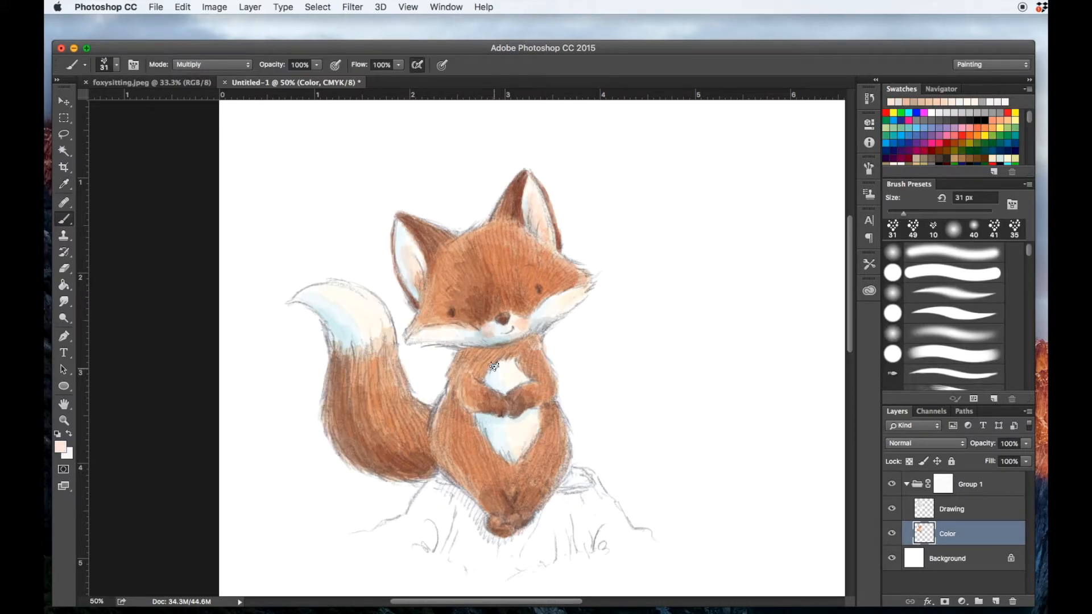
Tint the tail tip, pick a deeper saturated color and brush added shading onto the body, tail tip and chin.
{"action": "mouse_move", "coordinate": [336, 299]}
{"action": "left_mouse_down"}
{"action": "mouse_move", "coordinate": [353, 341]}
{"action": "mouse_move", "coordinate": [313, 307]}
{"action": "left_mouse_up"}
{"action": "left_click", "coordinate": [61, 448]}
{"action": "left_click", "coordinate": [301, 339]}
{"action": "left_click", "coordinate": [451, 270]}
{"action": "mouse_move", "coordinate": [447, 393]}
{"action": "left_mouse_down"}
{"action": "mouse_move", "coordinate": [444, 443]}
{"action": "mouse_move", "coordinate": [440, 415]}
{"action": "mouse_move", "coordinate": [536, 442]}
{"action": "mouse_move", "coordinate": [465, 352]}
{"action": "mouse_move", "coordinate": [490, 351]}
{"action": "mouse_move", "coordinate": [453, 405]}
{"action": "mouse_move", "coordinate": [471, 413]}
{"action": "mouse_move", "coordinate": [461, 480]}
{"action": "mouse_move", "coordinate": [419, 408]}
{"action": "mouse_move", "coordinate": [448, 425]}
{"action": "mouse_move", "coordinate": [504, 349]}
{"action": "mouse_move", "coordinate": [530, 336]}
{"action": "mouse_move", "coordinate": [484, 363]}
{"action": "mouse_move", "coordinate": [537, 408]}
{"action": "mouse_move", "coordinate": [480, 376]}
{"action": "mouse_move", "coordinate": [526, 382]}
{"action": "mouse_move", "coordinate": [514, 519]}
{"action": "left_mouse_up"}
{"action": "left_click_drag", "start_coordinate": [302, 305], "coordinate": [392, 344]}
{"action": "mouse_move", "coordinate": [484, 334]}
{"action": "left_mouse_down"}
{"action": "mouse_move", "coordinate": [466, 342]}
{"action": "mouse_move", "coordinate": [489, 330]}
{"action": "mouse_move", "coordinate": [476, 340]}
{"action": "left_mouse_up"}
Paint the tree stump pale tan with a light blue-green shadow beneath the fox, ending with a pale beige foreground color.
{"action": "left_click", "coordinate": [61, 447]}
{"action": "left_click", "coordinate": [335, 427]}
{"action": "left_click", "coordinate": [174, 288]}
{"action": "left_click", "coordinate": [450, 271]}
{"action": "left_click", "coordinate": [61, 447]}
{"action": "left_click", "coordinate": [334, 358]}
{"action": "left_click", "coordinate": [450, 270]}
{"action": "mouse_move", "coordinate": [441, 481]}
{"action": "left_mouse_down"}
{"action": "mouse_move", "coordinate": [536, 521]}
{"action": "mouse_move", "coordinate": [449, 540]}
{"action": "mouse_move", "coordinate": [427, 484]}
{"action": "mouse_move", "coordinate": [547, 563]}
{"action": "mouse_move", "coordinate": [603, 501]}
{"action": "mouse_move", "coordinate": [611, 543]}
{"action": "mouse_move", "coordinate": [375, 535]}
{"action": "mouse_move", "coordinate": [421, 520]}
{"action": "mouse_move", "coordinate": [514, 546]}
{"action": "mouse_move", "coordinate": [620, 512]}
{"action": "mouse_move", "coordinate": [569, 484]}
{"action": "mouse_move", "coordinate": [472, 541]}
{"action": "mouse_move", "coordinate": [436, 491]}
{"action": "mouse_move", "coordinate": [537, 546]}
{"action": "mouse_move", "coordinate": [603, 529]}
{"action": "mouse_move", "coordinate": [569, 546]}
{"action": "mouse_move", "coordinate": [646, 551]}
{"action": "left_mouse_up"}
{"action": "left_click", "coordinate": [60, 447]}
{"action": "left_click", "coordinate": [335, 427]}
{"action": "left_click", "coordinate": [174, 288]}
{"action": "left_click", "coordinate": [441, 270]}
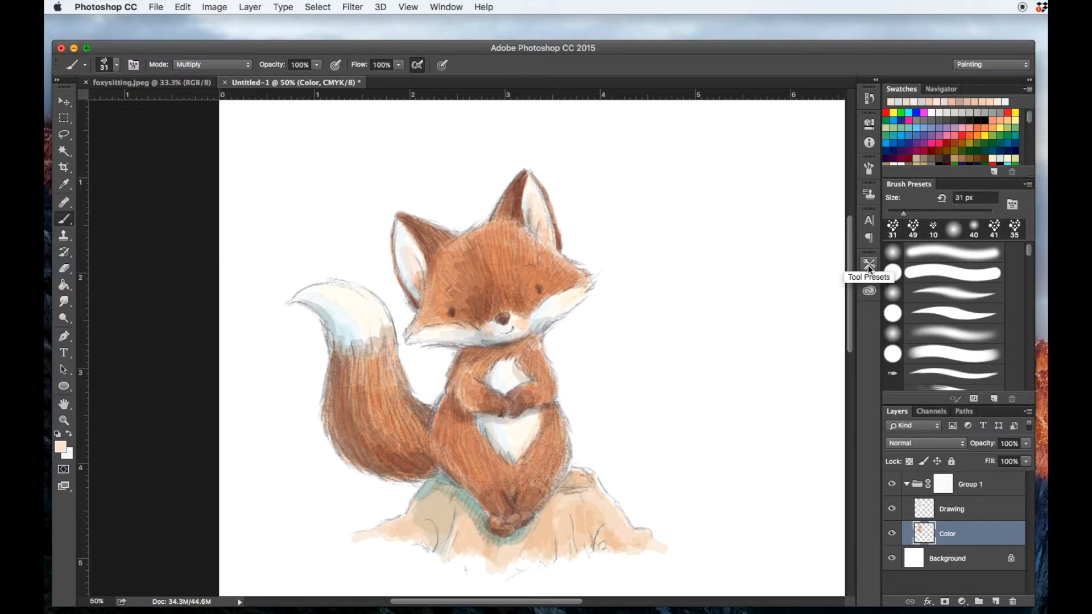
Smudge the paint on the fox's head, tail tip and stump with a soft 40 px brush at 12% strength and Finger Painting enabled.
{"action": "left_click", "coordinate": [65, 302]}
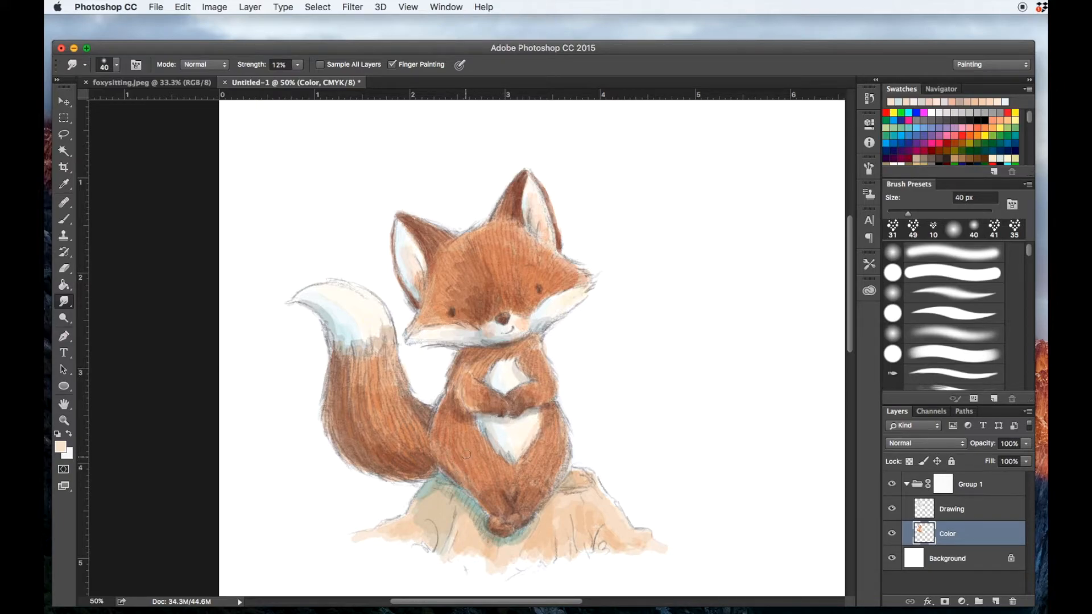
{"action": "left_click_drag", "start_coordinate": [460, 263], "coordinate": [472, 290]}
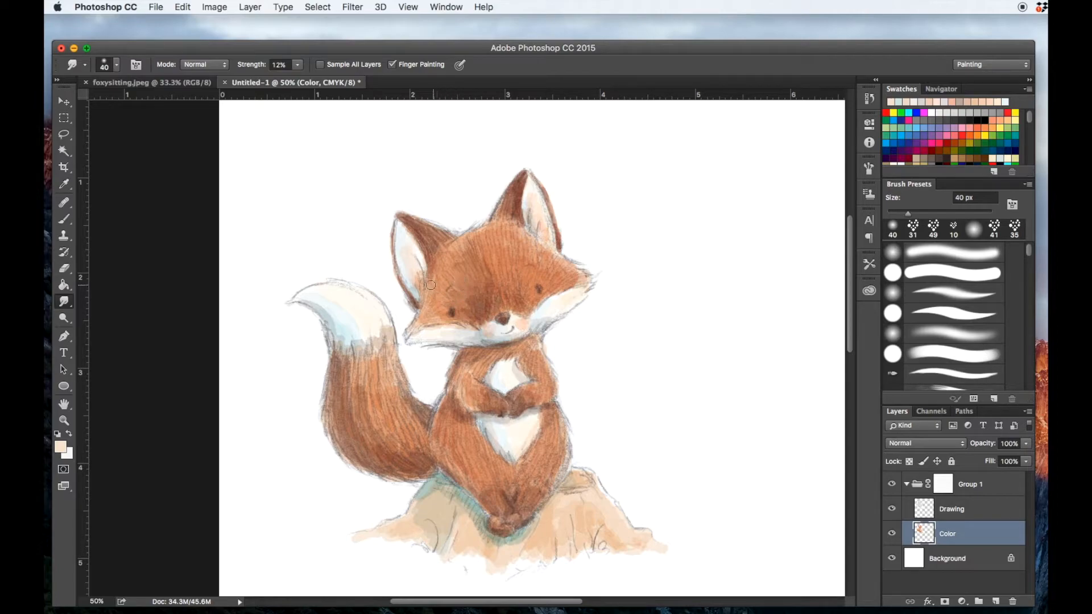
{"action": "left_click", "coordinate": [111, 65]}
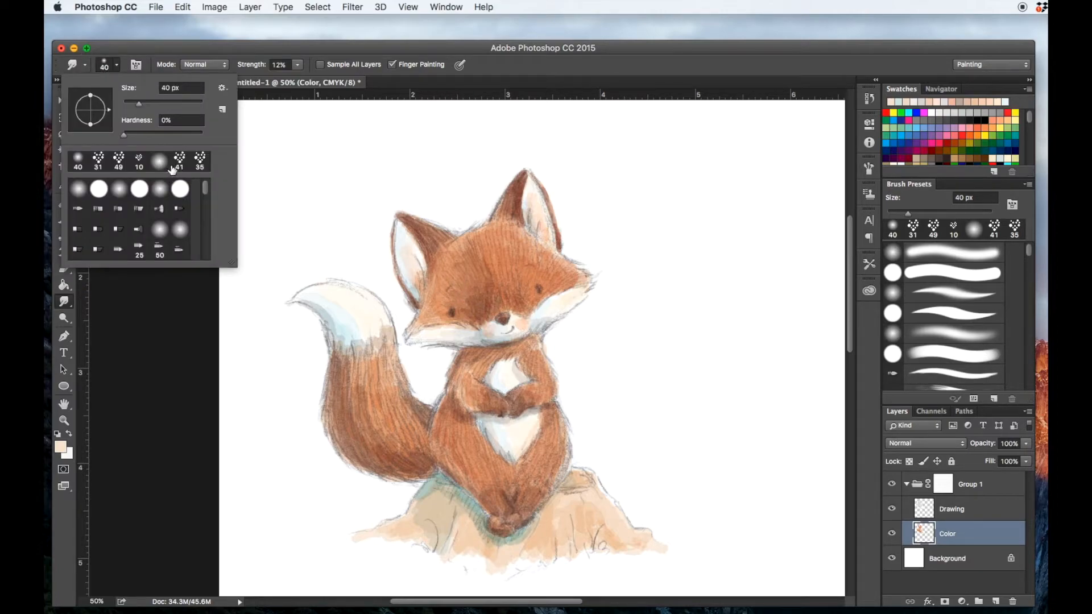
{"action": "left_click", "coordinate": [151, 53]}
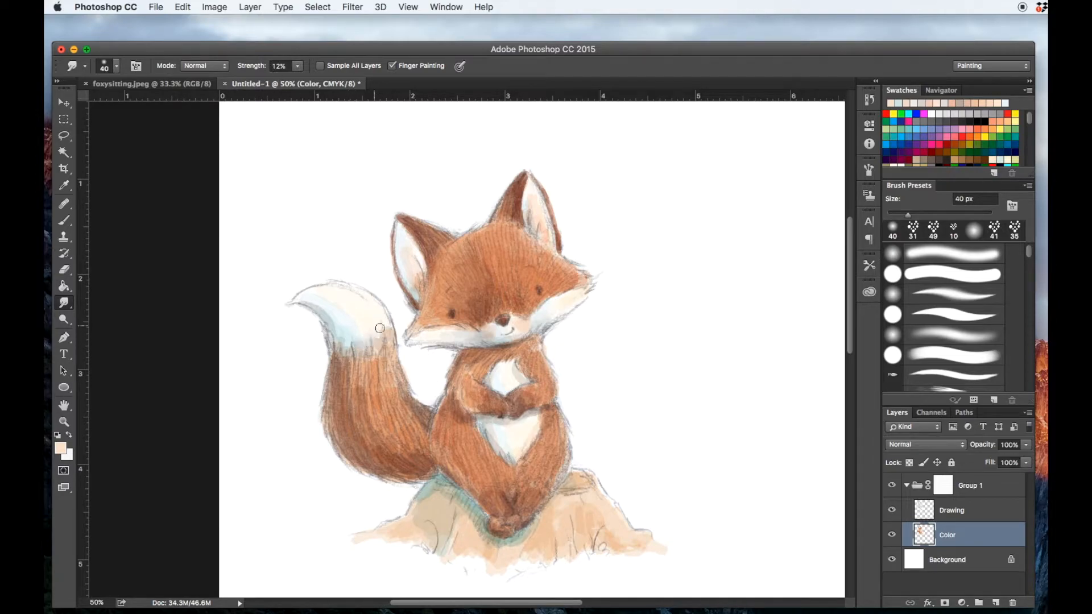
{"action": "mouse_move", "coordinate": [331, 310]}
{"action": "left_mouse_down"}
{"action": "mouse_move", "coordinate": [342, 313]}
{"action": "mouse_move", "coordinate": [320, 304]}
{"action": "mouse_move", "coordinate": [355, 336]}
{"action": "left_mouse_up"}
{"action": "mouse_move", "coordinate": [541, 493]}
{"action": "left_mouse_down"}
{"action": "mouse_move", "coordinate": [558, 520]}
{"action": "mouse_move", "coordinate": [553, 538]}
{"action": "mouse_move", "coordinate": [494, 546]}
{"action": "mouse_move", "coordinate": [477, 533]}
{"action": "mouse_move", "coordinate": [518, 545]}
{"action": "left_mouse_up"}
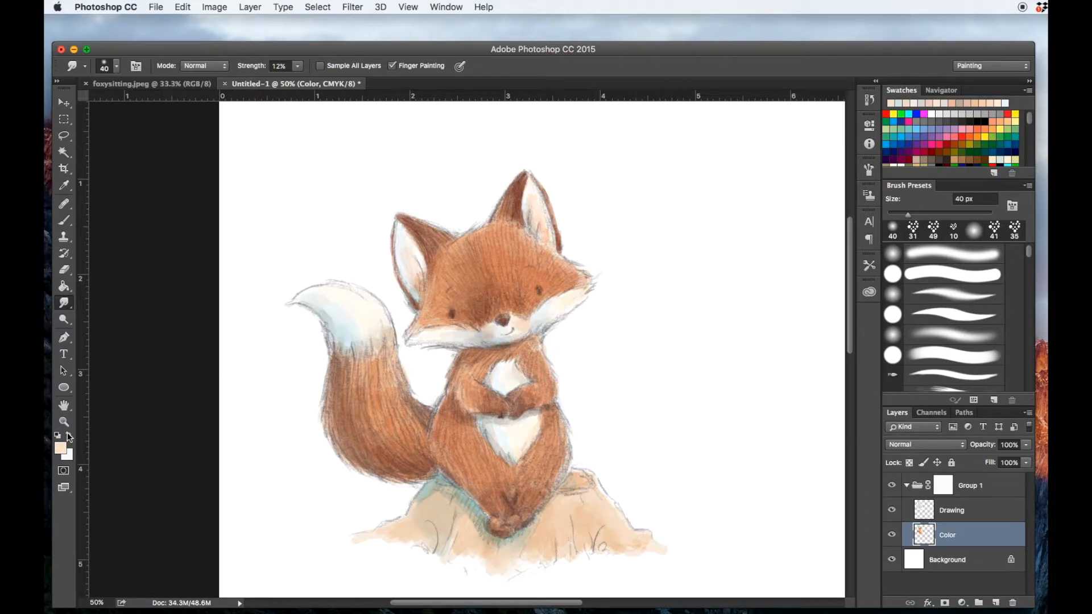
Pick a pale green and paint tufts of grass around and in front of the stump with an 11 px brush in Multiply mode.
{"action": "left_click", "coordinate": [61, 449]}
{"action": "left_click", "coordinate": [334, 405]}
{"action": "left_click", "coordinate": [188, 300]}
{"action": "left_click", "coordinate": [452, 270]}
{"action": "left_click", "coordinate": [64, 220]}
{"action": "left_click", "coordinate": [116, 66]}
{"action": "left_click_drag", "start_coordinate": [555, 555], "coordinate": [561, 535]}
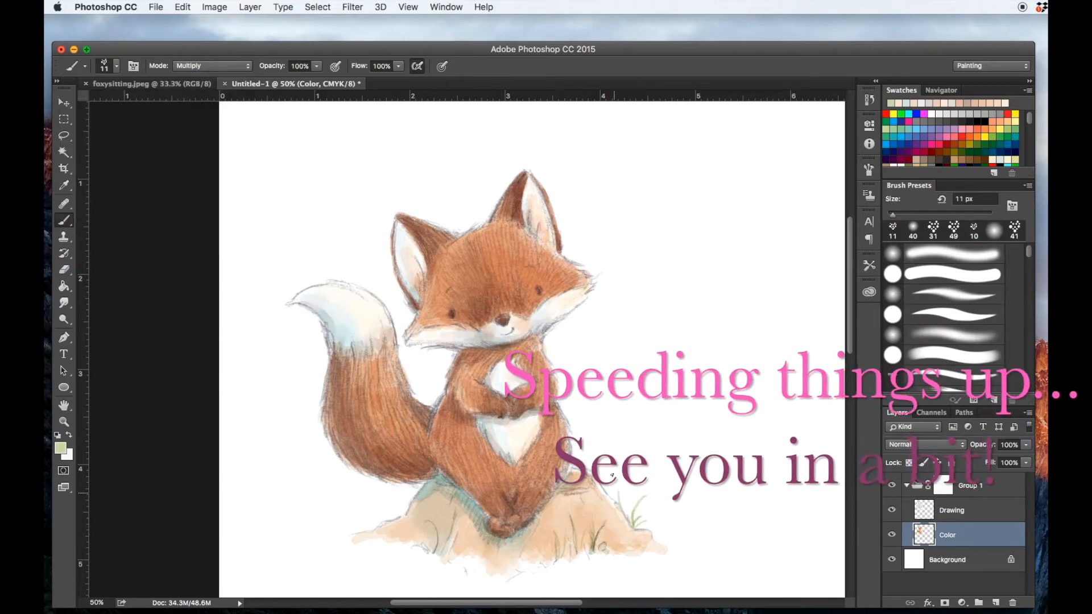
{"action": "left_click_drag", "start_coordinate": [634, 526], "coordinate": [645, 501]}
{"action": "left_click_drag", "start_coordinate": [372, 529], "coordinate": [356, 502]}
{"action": "left_click_drag", "start_coordinate": [508, 566], "coordinate": [525, 550]}
Pick a warm gray and darken the fox's eyebrows and facial details with the 11 px brush.
{"action": "left_click", "coordinate": [60, 449]}
{"action": "left_click", "coordinate": [334, 422]}
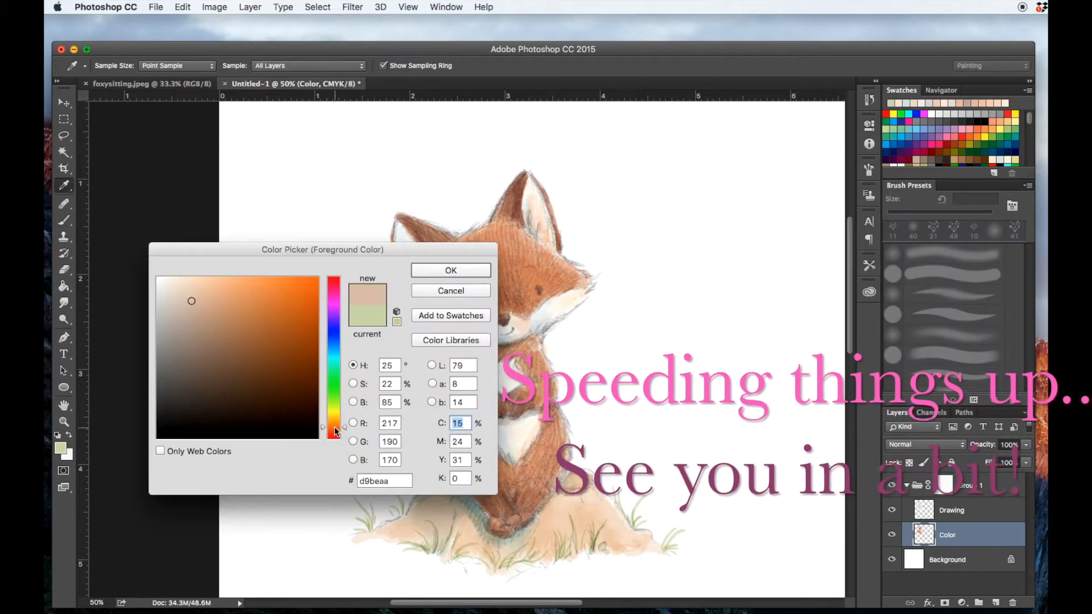
{"action": "left_click", "coordinate": [175, 355]}
{"action": "left_click", "coordinate": [452, 270]}
{"action": "key", "text": "super+plus"}
{"action": "key", "text": "super+plus"}
{"action": "left_click_drag", "start_coordinate": [418, 325], "coordinate": [431, 313]}
{"action": "left_click_drag", "start_coordinate": [517, 380], "coordinate": [545, 373]}
{"action": "left_click_drag", "start_coordinate": [539, 409], "coordinate": [553, 396]}
{"action": "key", "text": "super+plus"}
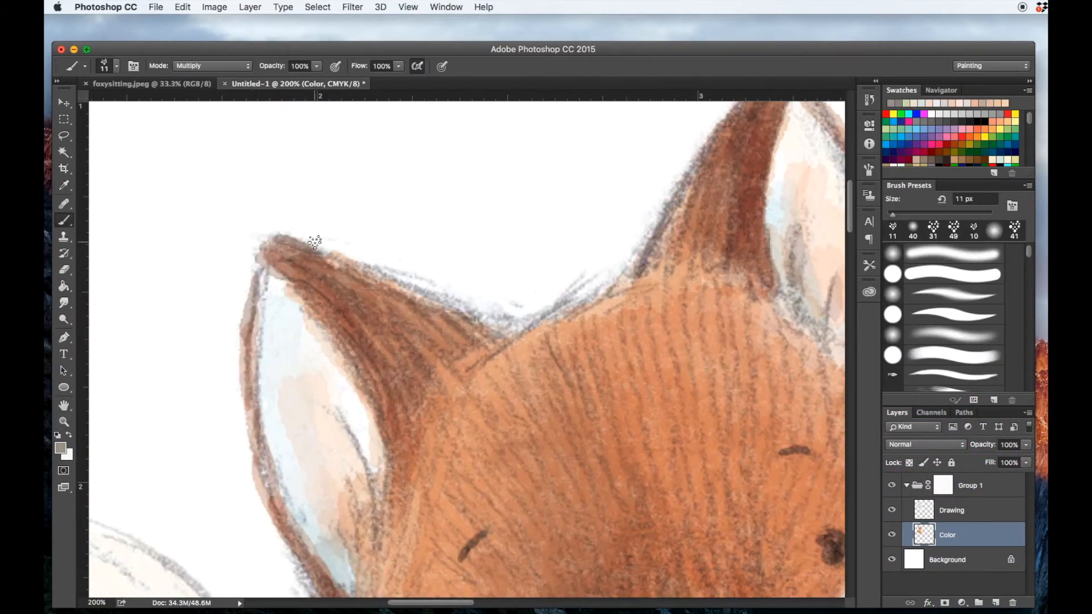
Pick a new gray, reduce the brush to 9 px and outline the fox's left ear, head and face.
{"action": "left_click", "coordinate": [61, 449]}
{"action": "left_click", "coordinate": [256, 361]}
{"action": "left_click", "coordinate": [446, 271]}
{"action": "key", "text": "bracketleft"}
{"action": "left_click_drag", "start_coordinate": [364, 284], "coordinate": [347, 387]}
{"action": "scroll", "coordinate": [386, 260], "scroll_direction": "down", "scroll_amount": 5}
{"action": "left_click_drag", "start_coordinate": [369, 440], "coordinate": [495, 432]}
{"action": "left_click_drag", "start_coordinate": [660, 341], "coordinate": [683, 302]}
{"action": "left_click_drag", "start_coordinate": [700, 472], "coordinate": [684, 426]}
{"action": "key", "text": "super+minus"}
{"action": "left_click_drag", "start_coordinate": [591, 342], "coordinate": [649, 376]}
Outline the fox's right ear with its inner fur lines and continue along the right side of the face.
{"action": "key", "text": "super+plus"}
{"action": "scroll", "coordinate": [455, 284], "scroll_direction": "up", "scroll_amount": 5}
{"action": "left_click_drag", "start_coordinate": [535, 182], "coordinate": [541, 392]}
{"action": "left_click_drag", "start_coordinate": [602, 249], "coordinate": [677, 489]}
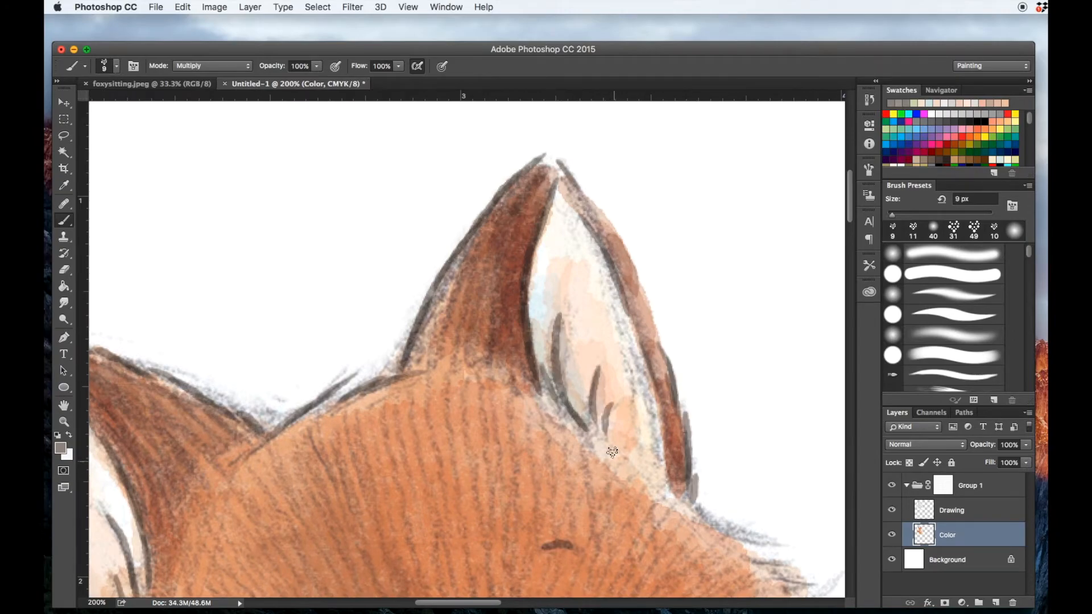
{"action": "scroll", "coordinate": [467, 347], "scroll_direction": "down", "scroll_amount": 5}
{"action": "left_click_drag", "start_coordinate": [569, 381], "coordinate": [614, 523]}
Outline the fox's arms, belly patch and the sides of the body in gray.
{"action": "scroll", "coordinate": [467, 347], "scroll_direction": "left", "scroll_amount": 3}
{"action": "scroll", "coordinate": [467, 347], "scroll_direction": "down", "scroll_amount": 4}
{"action": "key", "text": "super+minus"}
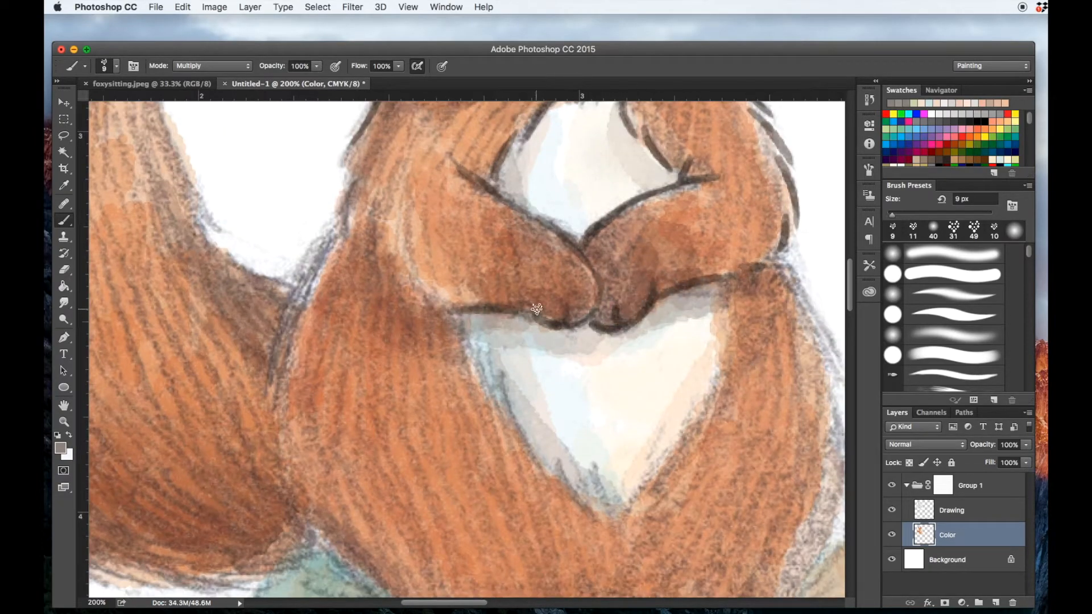
{"action": "left_click_drag", "start_coordinate": [364, 199], "coordinate": [398, 302]}
{"action": "left_click_drag", "start_coordinate": [501, 381], "coordinate": [569, 506]}
{"action": "left_click_drag", "start_coordinate": [284, 245], "coordinate": [318, 410]}
{"action": "key", "text": "super+plus"}
Outline the fox's legs and feet with dark gray strokes.
{"action": "scroll", "coordinate": [466, 347], "scroll_direction": "down", "scroll_amount": 5}
{"action": "left_click_drag", "start_coordinate": [285, 352], "coordinate": [421, 483]}
{"action": "left_click_drag", "start_coordinate": [494, 455], "coordinate": [603, 541]}
{"action": "left_click_drag", "start_coordinate": [409, 501], "coordinate": [512, 574]}
Outline the white tail tip and draw the jagged fur line where it meets the orange.
{"action": "scroll", "coordinate": [467, 347], "scroll_direction": "left", "scroll_amount": 5}
{"action": "left_click_drag", "start_coordinate": [279, 307], "coordinate": [438, 350]}
{"action": "scroll", "coordinate": [622, 528], "scroll_direction": "up", "scroll_amount": 6}
{"action": "scroll", "coordinate": [622, 528], "scroll_direction": "left", "scroll_amount": 5}
{"action": "left_click_drag", "start_coordinate": [501, 228], "coordinate": [608, 399]}
{"action": "left_click_drag", "start_coordinate": [227, 278], "coordinate": [341, 489]}
{"action": "left_click_drag", "start_coordinate": [365, 444], "coordinate": [535, 501]}
Outline the lower tail and add dark fur strokes along its curve.
{"action": "scroll", "coordinate": [531, 357], "scroll_direction": "down", "scroll_amount": 3}
{"action": "left_click_drag", "start_coordinate": [342, 273], "coordinate": [317, 538]}
{"action": "scroll", "coordinate": [466, 347], "scroll_direction": "down", "scroll_amount": 5}
{"action": "left_click_drag", "start_coordinate": [400, 434], "coordinate": [468, 504]}
{"action": "left_click_drag", "start_coordinate": [614, 447], "coordinate": [732, 510]}
{"action": "left_click_drag", "start_coordinate": [448, 399], "coordinate": [494, 469]}
Outline the left side of the stump and darken the grass blades beside it.
{"action": "scroll", "coordinate": [466, 347], "scroll_direction": "down", "scroll_amount": 5}
{"action": "scroll", "coordinate": [467, 348], "scroll_direction": "right", "scroll_amount": 3}
{"action": "left_click_drag", "start_coordinate": [571, 302], "coordinate": [411, 455]}
{"action": "mouse_move", "coordinate": [695, 412]}
{"action": "left_mouse_down"}
{"action": "mouse_move", "coordinate": [680, 490]}
{"action": "mouse_move", "coordinate": [568, 449]}
{"action": "left_mouse_up"}
{"action": "left_click_drag", "start_coordinate": [590, 495], "coordinate": [544, 543]}
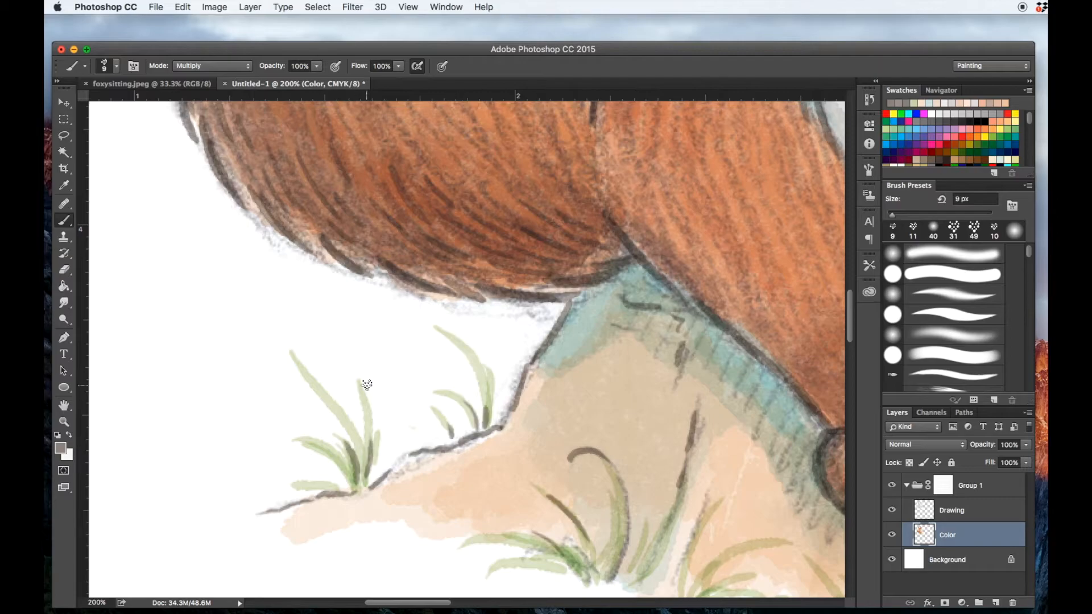
Outline the right side of the stump and draw its cut rim and first bark marks.
{"action": "scroll", "coordinate": [467, 347], "scroll_direction": "right", "scroll_amount": 5}
{"action": "left_click_drag", "start_coordinate": [625, 501], "coordinate": [720, 560]}
{"action": "scroll", "coordinate": [466, 347], "scroll_direction": "right", "scroll_amount": 5}
{"action": "left_click_drag", "start_coordinate": [631, 165], "coordinate": [743, 216]}
{"action": "scroll", "coordinate": [467, 347], "scroll_direction": "right", "scroll_amount": 4}
{"action": "left_click_drag", "start_coordinate": [592, 287], "coordinate": [659, 375]}
{"action": "left_click_drag", "start_coordinate": [747, 418], "coordinate": [769, 459]}
{"action": "left_click_drag", "start_coordinate": [466, 277], "coordinate": [484, 347]}
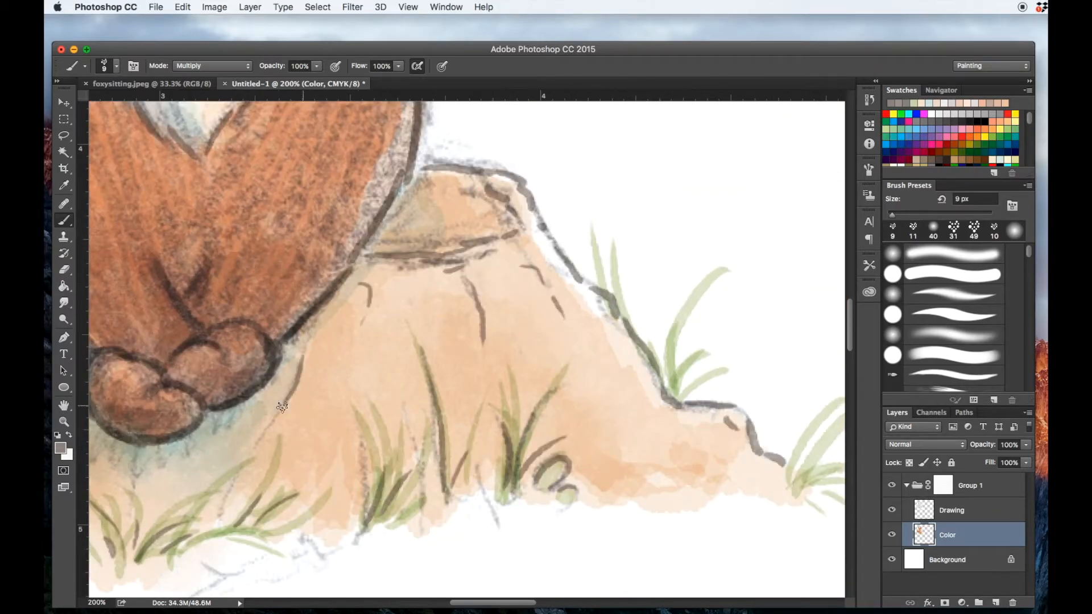
Add short bark strokes across the rest of the stump, from the right slope to the left side below the tail.
{"action": "scroll", "coordinate": [467, 347], "scroll_direction": "right", "scroll_amount": 4}
{"action": "left_click_drag", "start_coordinate": [617, 385], "coordinate": [557, 457]}
{"action": "scroll", "coordinate": [467, 347], "scroll_direction": "left", "scroll_amount": 9}
{"action": "left_click_drag", "start_coordinate": [281, 393], "coordinate": [261, 426]}
{"action": "scroll", "coordinate": [467, 347], "scroll_direction": "left", "scroll_amount": 5}
{"action": "left_click_drag", "start_coordinate": [347, 364], "coordinate": [376, 403]}
{"action": "left_click_drag", "start_coordinate": [492, 219], "coordinate": [526, 344]}
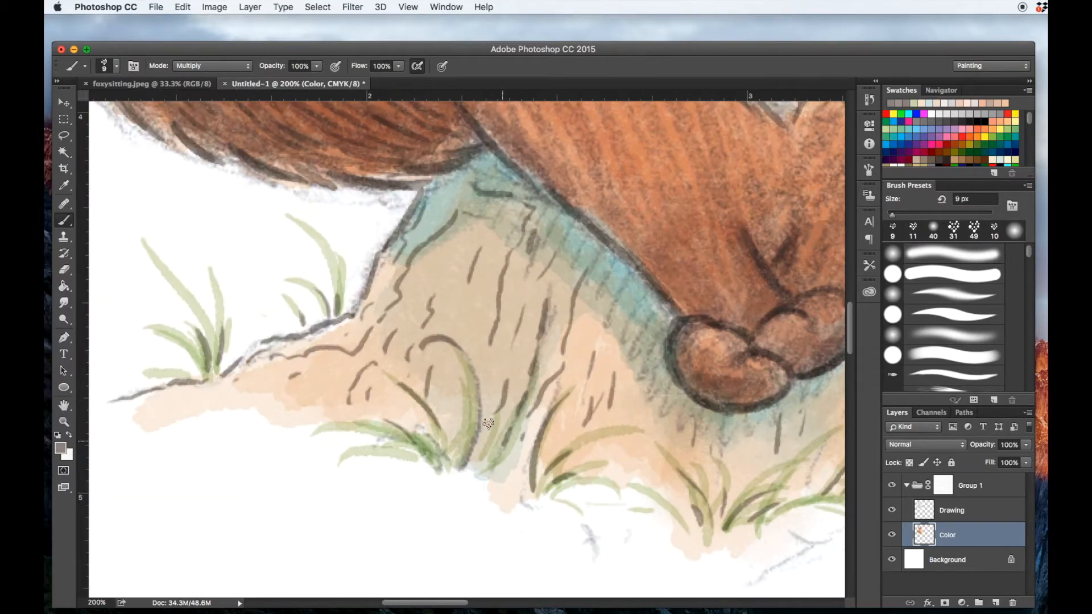
Review the whole fox and stump illustration at several zoom levels.
{"action": "key", "text": "super+minus"}
{"action": "key", "text": "super+equal"}
{"action": "key", "text": "super+minus"}
{"action": "scroll", "coordinate": [402, 220], "scroll_direction": "left", "scroll_amount": 2}
{"action": "scroll", "coordinate": [402, 221], "scroll_direction": "up", "scroll_amount": 2}
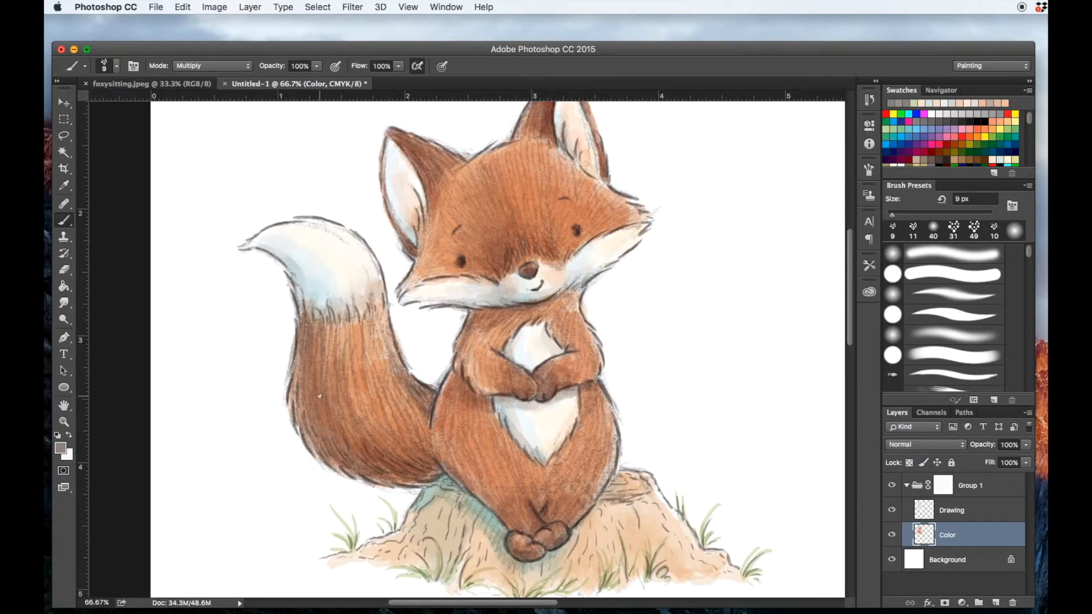
{"action": "key", "text": "super+minus"}
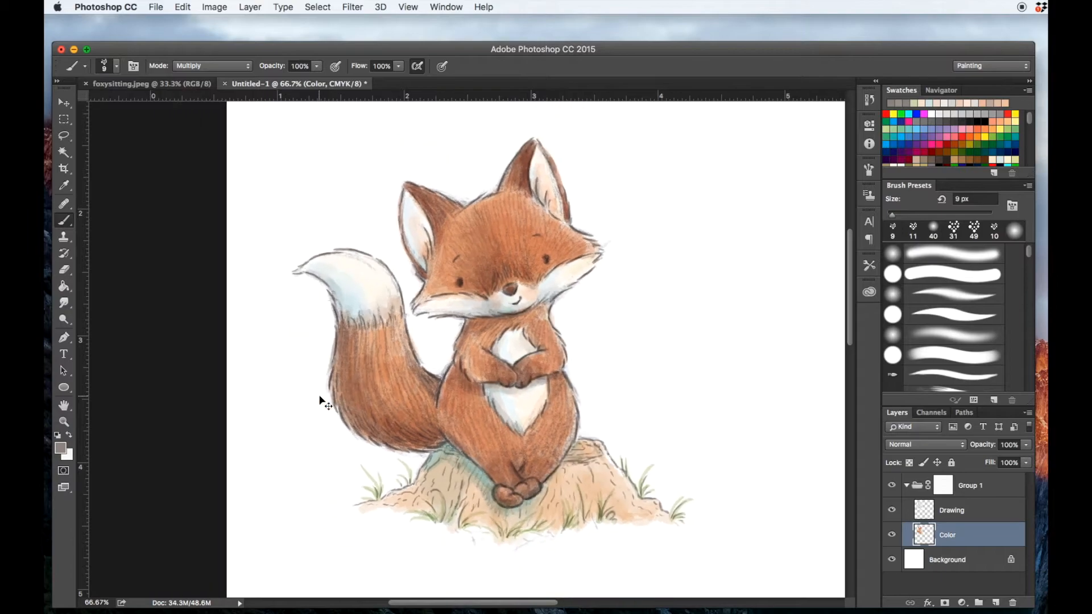
{"action": "key", "text": "super+minus"}
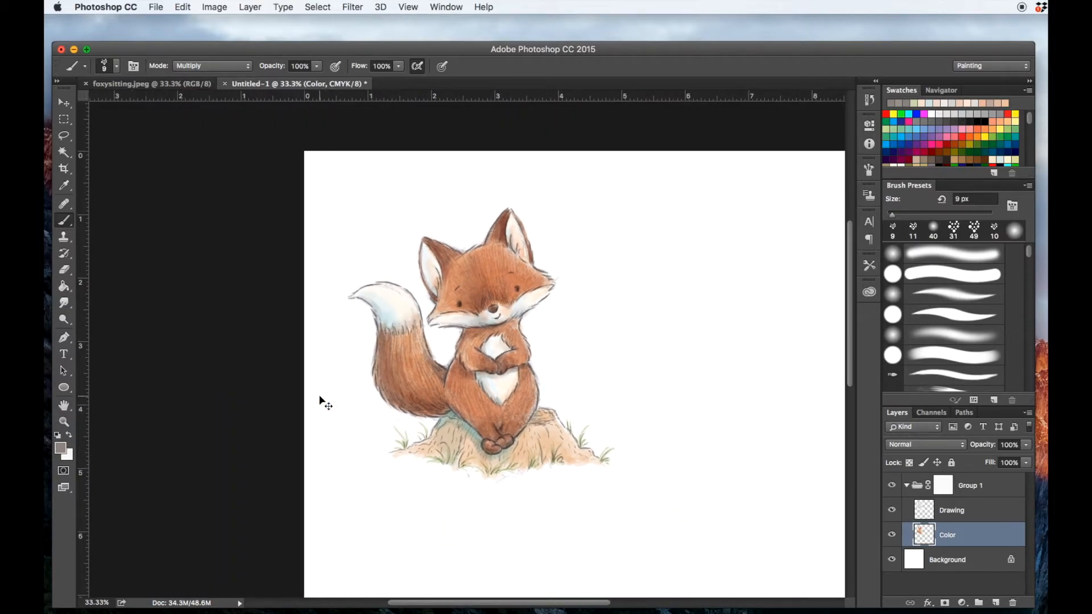
{"action": "key", "text": "super+equal"}
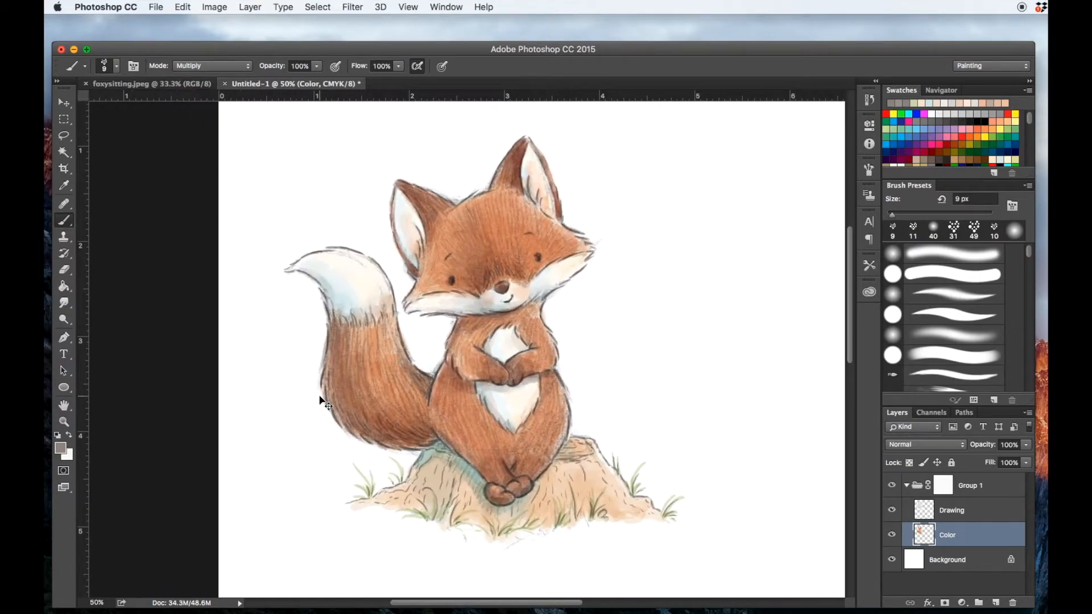
{"action": "key", "text": "super+minus"}
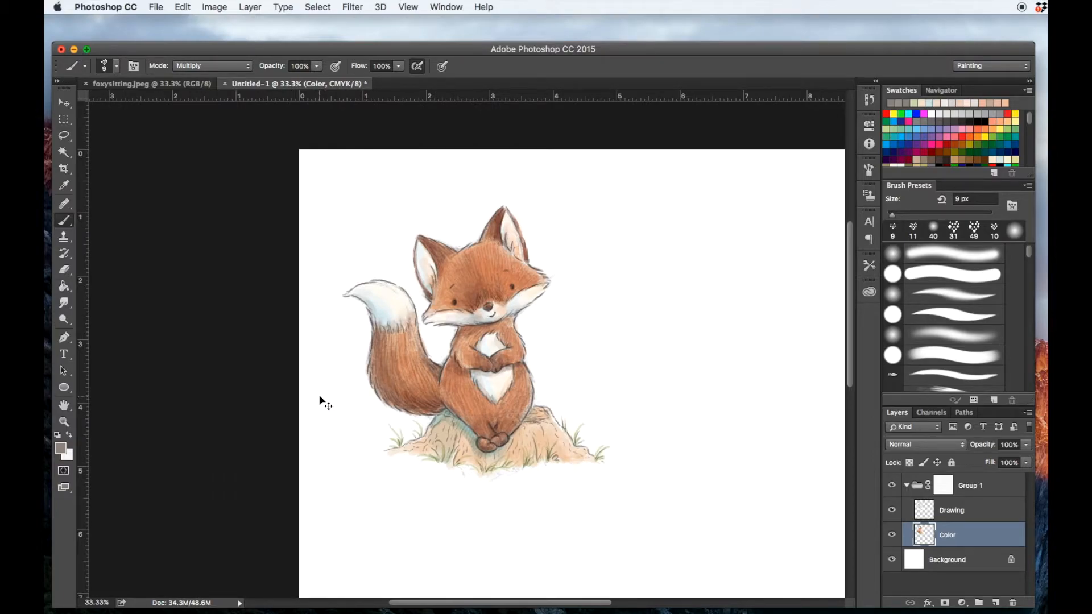
{"action": "key", "text": "super+equal"}
{"action": "key", "text": "super+equal"}
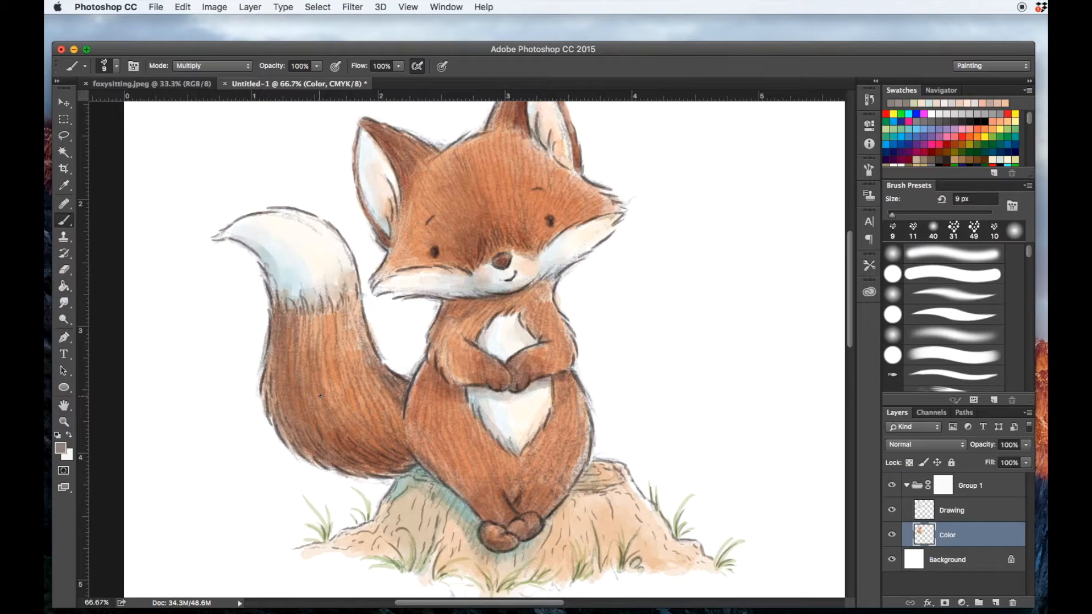
{"action": "scroll", "coordinate": [338, 397], "scroll_direction": "down", "scroll_amount": 2}
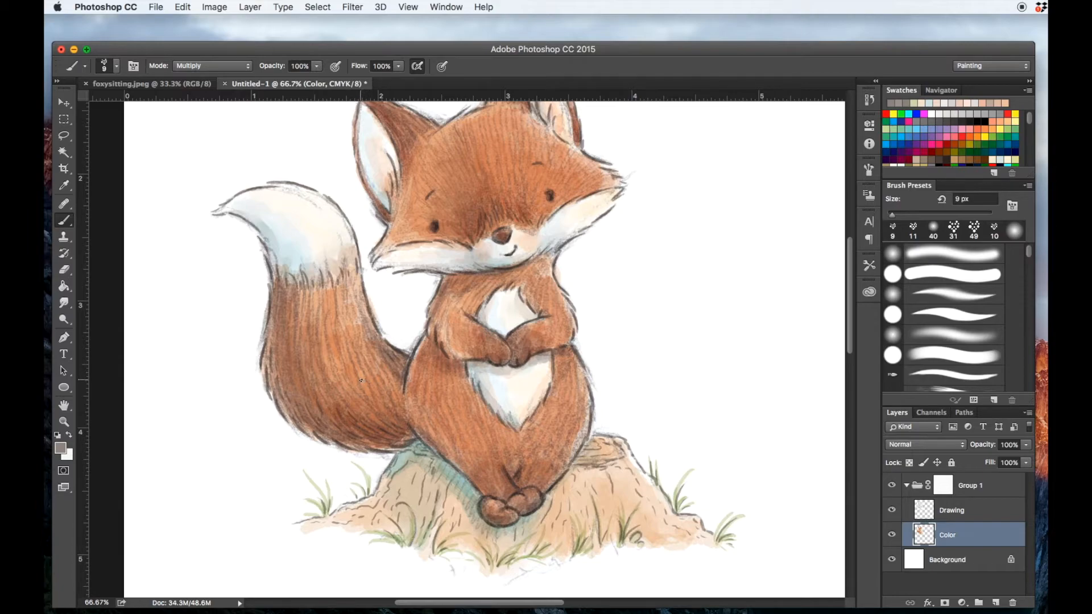
Erase stray sketch lines between the tail and body on the Drawing layer with a 15 px eraser.
{"action": "left_click", "coordinate": [948, 512]}
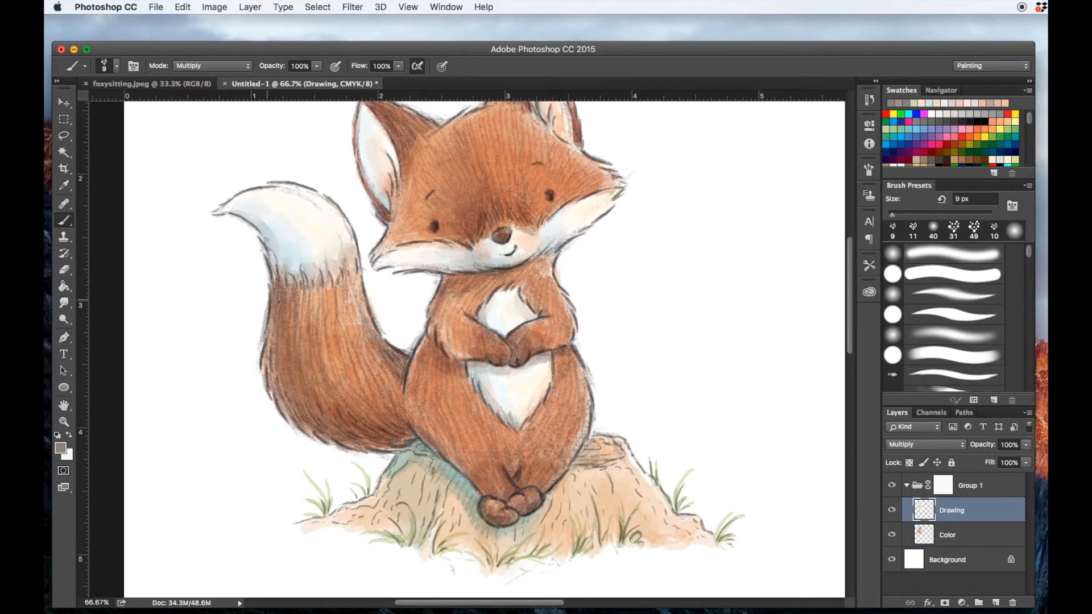
{"action": "left_click", "coordinate": [63, 269]}
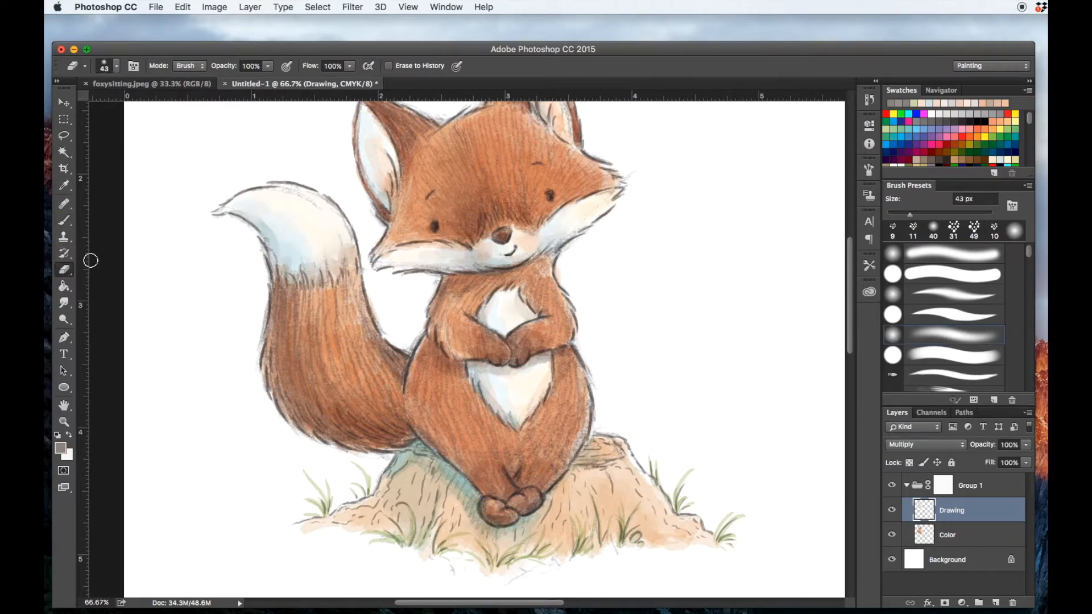
{"action": "left_click", "coordinate": [104, 65]}
{"action": "left_click_drag", "start_coordinate": [135, 103], "coordinate": [131, 108]}
{"action": "left_click", "coordinate": [411, 343]}
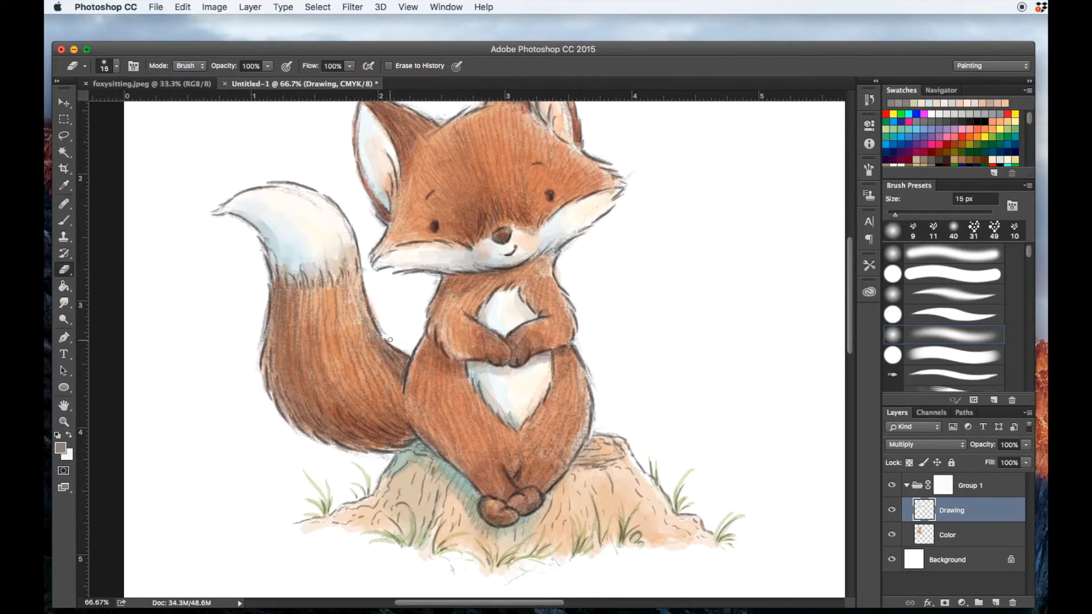
{"action": "mouse_move", "coordinate": [383, 328]}
{"action": "left_mouse_down"}
{"action": "mouse_move", "coordinate": [376, 316]}
{"action": "mouse_move", "coordinate": [389, 331]}
{"action": "left_mouse_up"}
Clean up the gap between the tail and body by erasing leftover marks on both the Color and Drawing layers.
{"action": "left_click", "coordinate": [946, 536]}
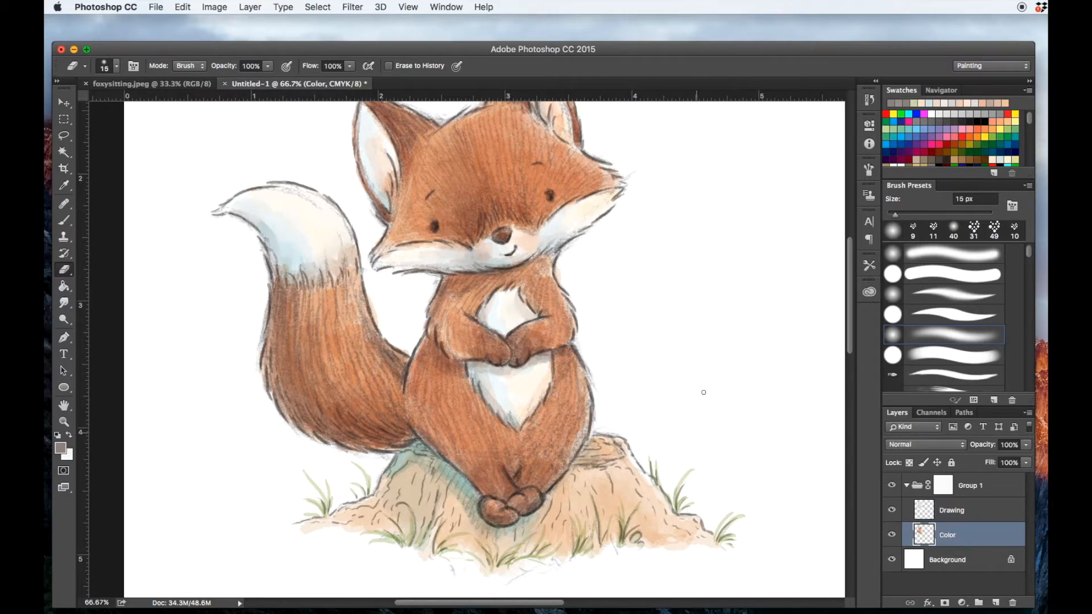
{"action": "left_click_drag", "start_coordinate": [390, 342], "coordinate": [397, 352]}
{"action": "left_click", "coordinate": [951, 510]}
{"action": "left_click_drag", "start_coordinate": [390, 347], "coordinate": [404, 362]}
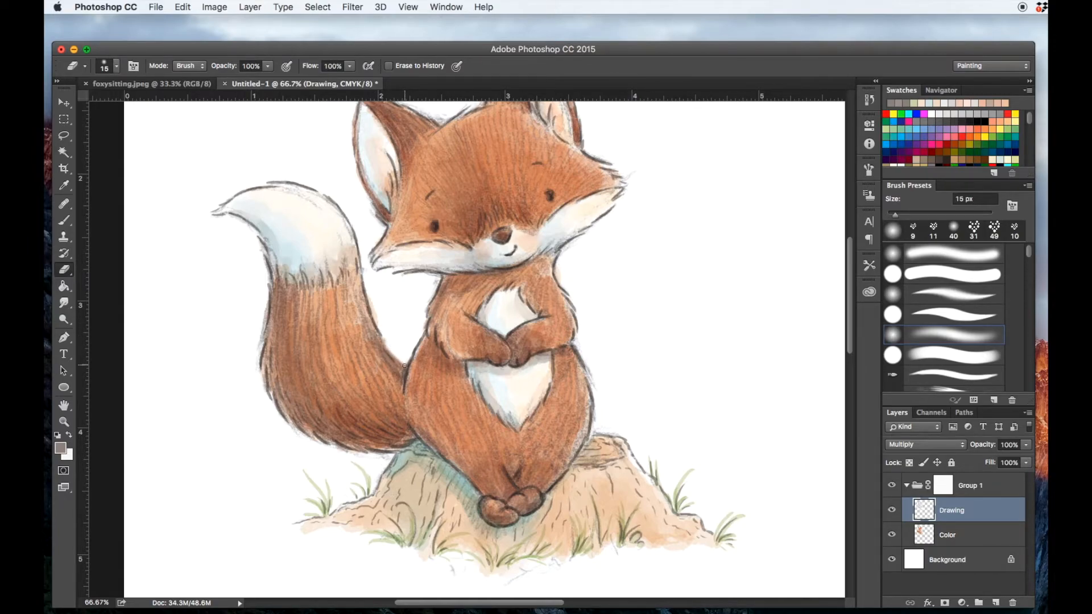
{"action": "left_click", "coordinate": [953, 536]}
{"action": "mouse_move", "coordinate": [392, 359]}
{"action": "left_mouse_down"}
{"action": "mouse_move", "coordinate": [389, 348]}
{"action": "mouse_move", "coordinate": [405, 365]}
{"action": "left_mouse_up"}
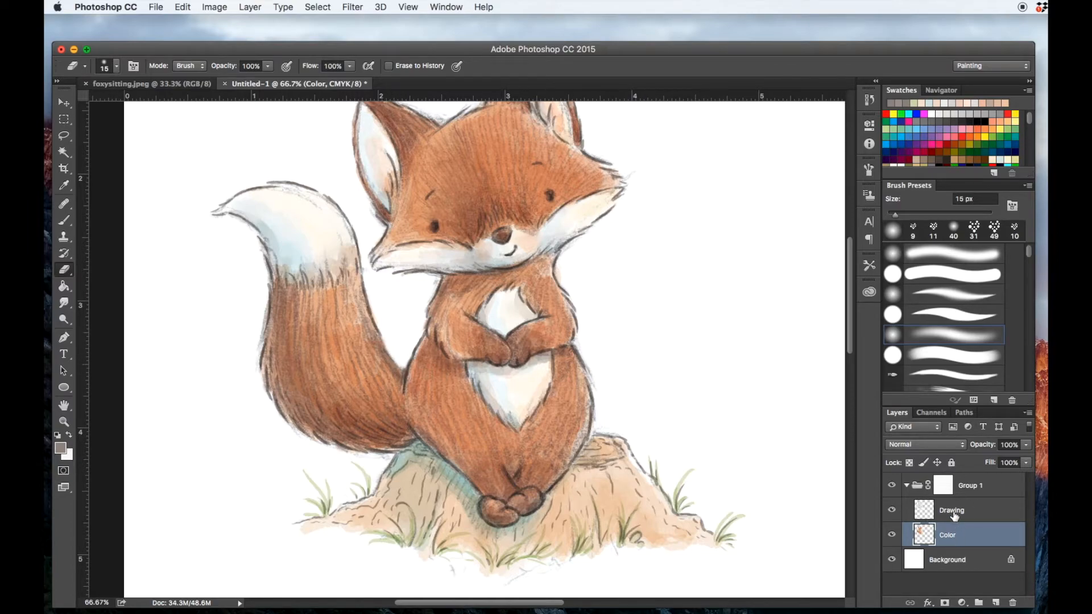
Redraw the tail's inner outline down to where it meets the body on the Color layer with the 9 px brush.
{"action": "key", "text": "super+equal"}
{"action": "key", "text": "super+equal"}
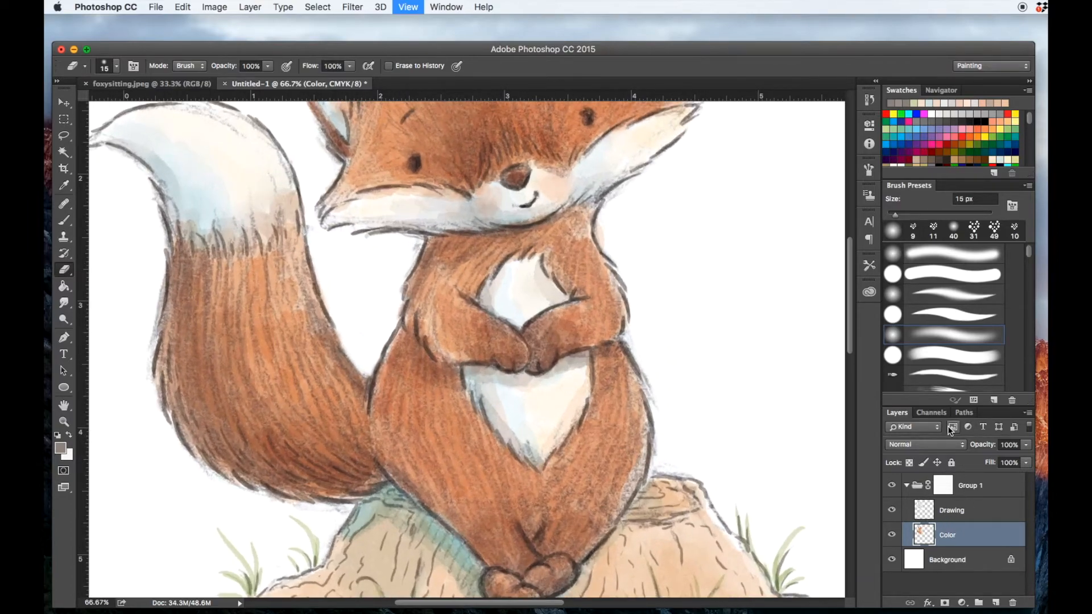
{"action": "left_click", "coordinate": [65, 220]}
{"action": "scroll", "coordinate": [158, 208], "scroll_direction": "left", "scroll_amount": 5}
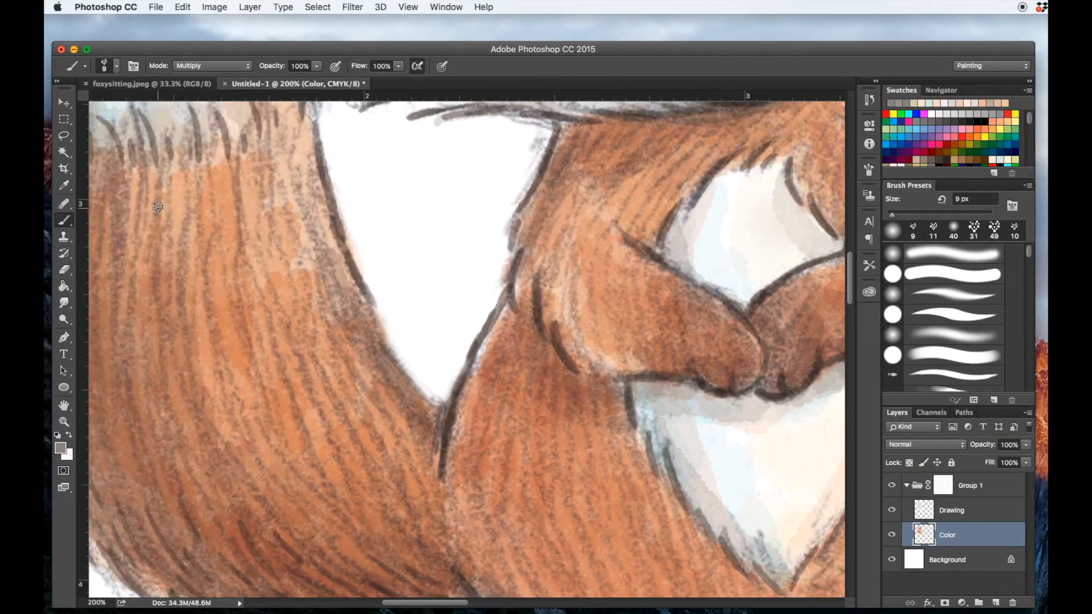
{"action": "mouse_move", "coordinate": [375, 317]}
{"action": "left_mouse_down"}
{"action": "mouse_move", "coordinate": [438, 404]}
{"action": "mouse_move", "coordinate": [374, 306]}
{"action": "mouse_move", "coordinate": [424, 381]}
{"action": "left_mouse_up"}
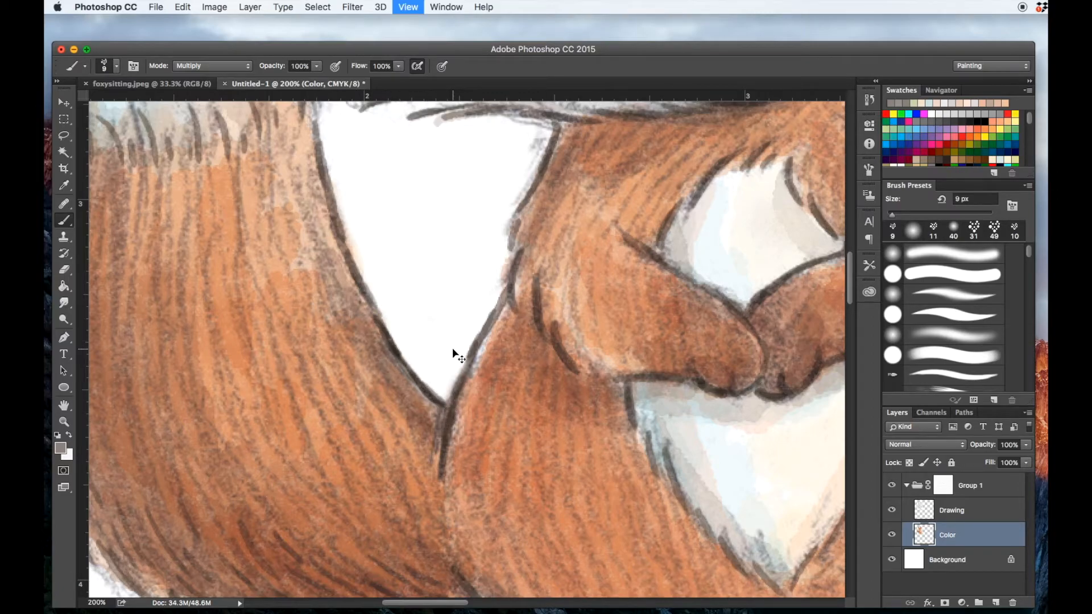
Outline the fox leg's outer edge, from the tail base down to the foot, with a Lasso selection on the Color layer.
{"action": "key", "text": "super+minus"}
{"action": "key", "text": "super+minus"}
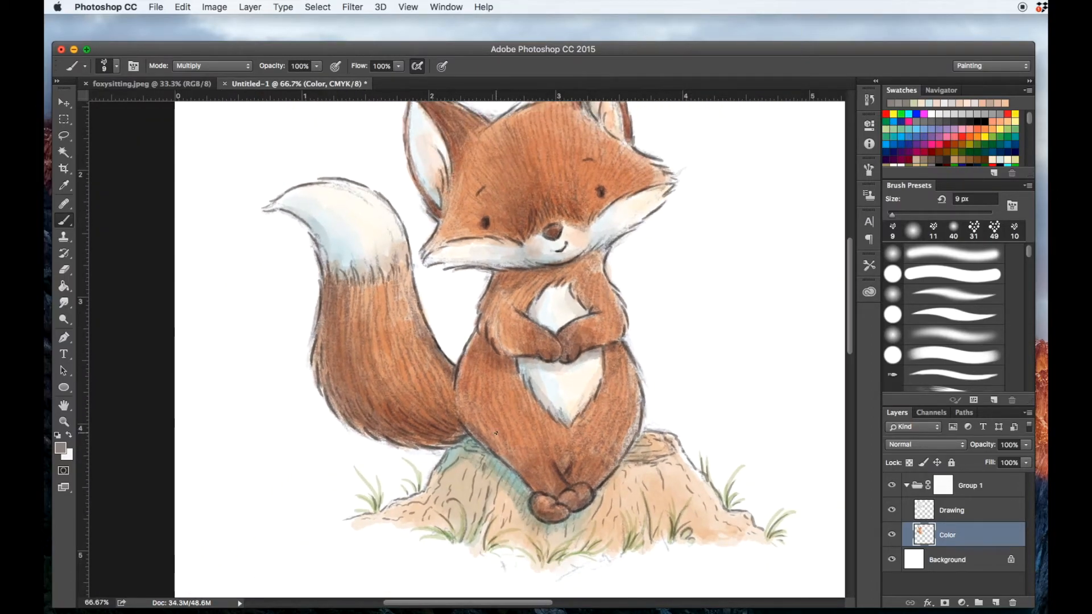
{"action": "scroll", "coordinate": [497, 434], "scroll_direction": "right", "scroll_amount": 3}
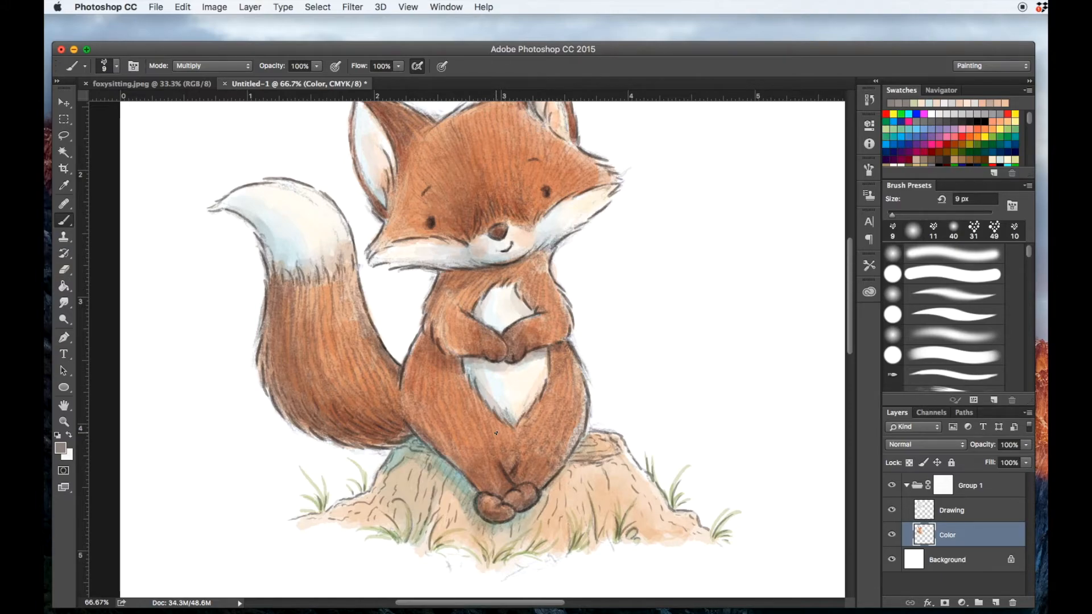
{"action": "scroll", "coordinate": [496, 433], "scroll_direction": "up", "scroll_amount": 3}
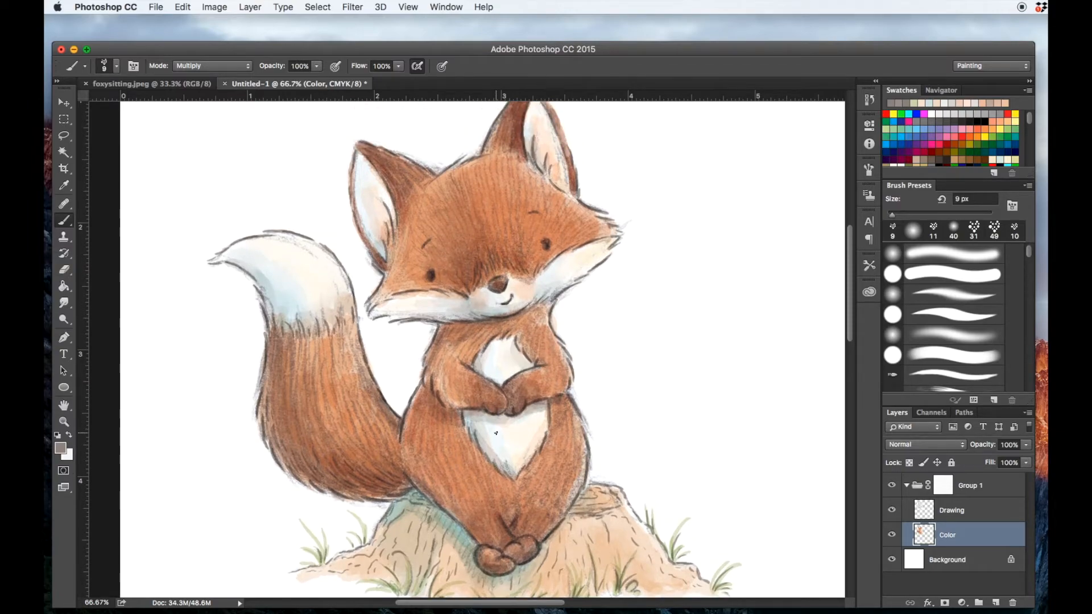
{"action": "scroll", "coordinate": [496, 433], "scroll_direction": "down", "scroll_amount": 4}
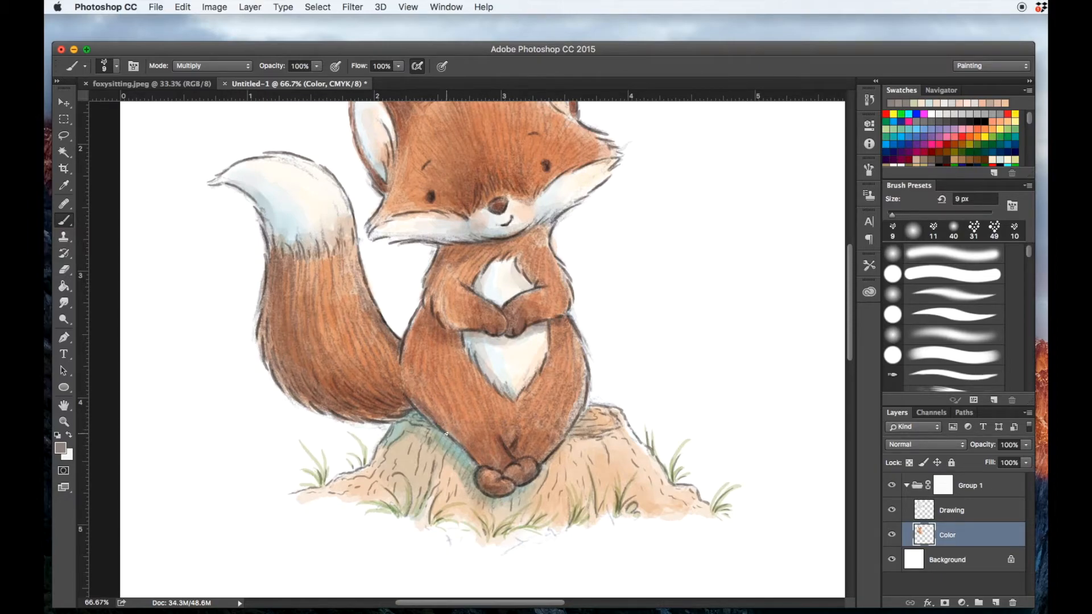
{"action": "key", "text": "e"}
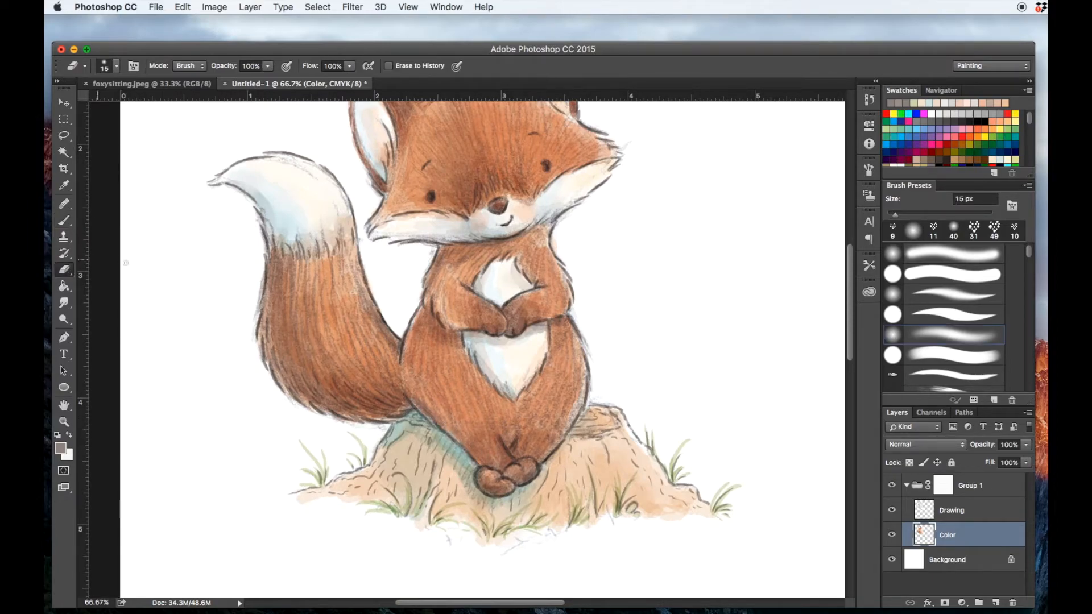
{"action": "key", "text": "l"}
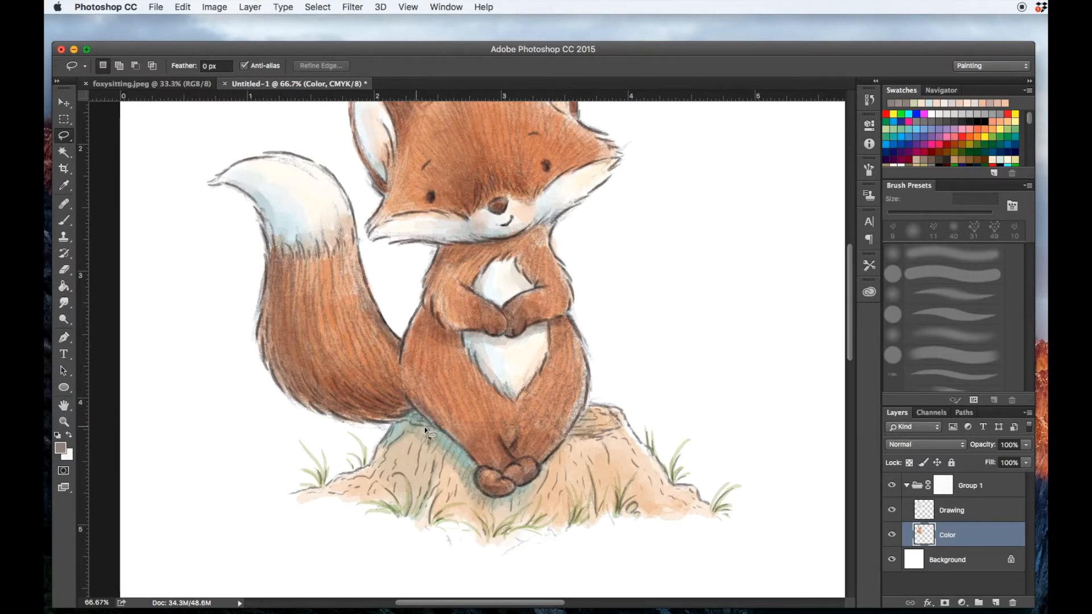
{"action": "left_click_drag", "start_coordinate": [442, 442], "coordinate": [463, 458]}
{"action": "left_click", "coordinate": [479, 455]}
{"action": "left_click_drag", "start_coordinate": [446, 411], "coordinate": [407, 392]}
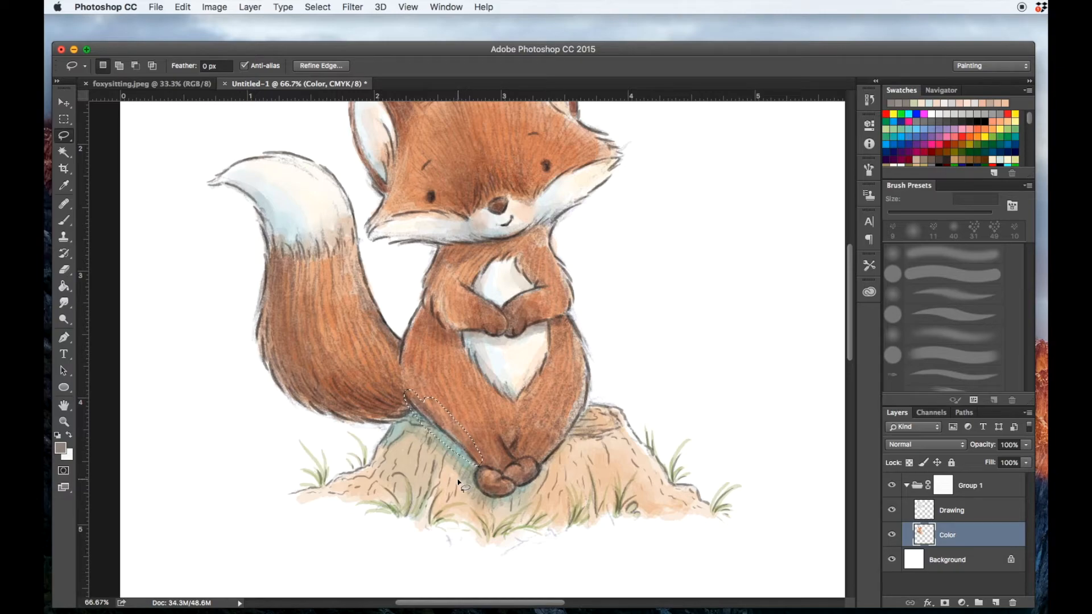
Free-transform the selected leg edge slightly down and outward onto the stump, rotate it 1.25 degrees, and deselect it.
{"action": "key", "text": "super+t"}
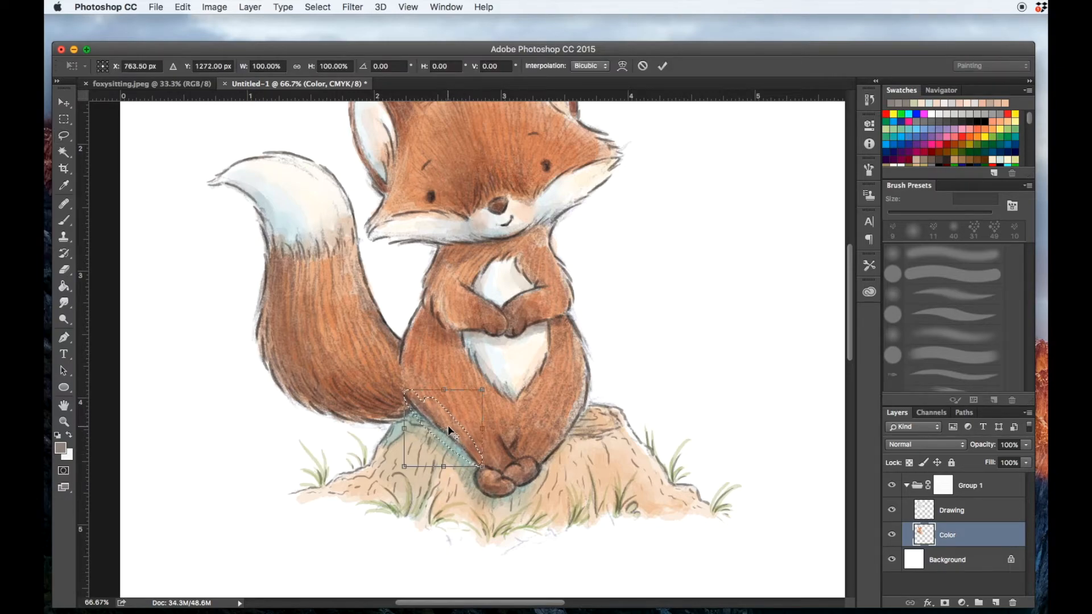
{"action": "left_click_drag", "start_coordinate": [451, 427], "coordinate": [447, 428]}
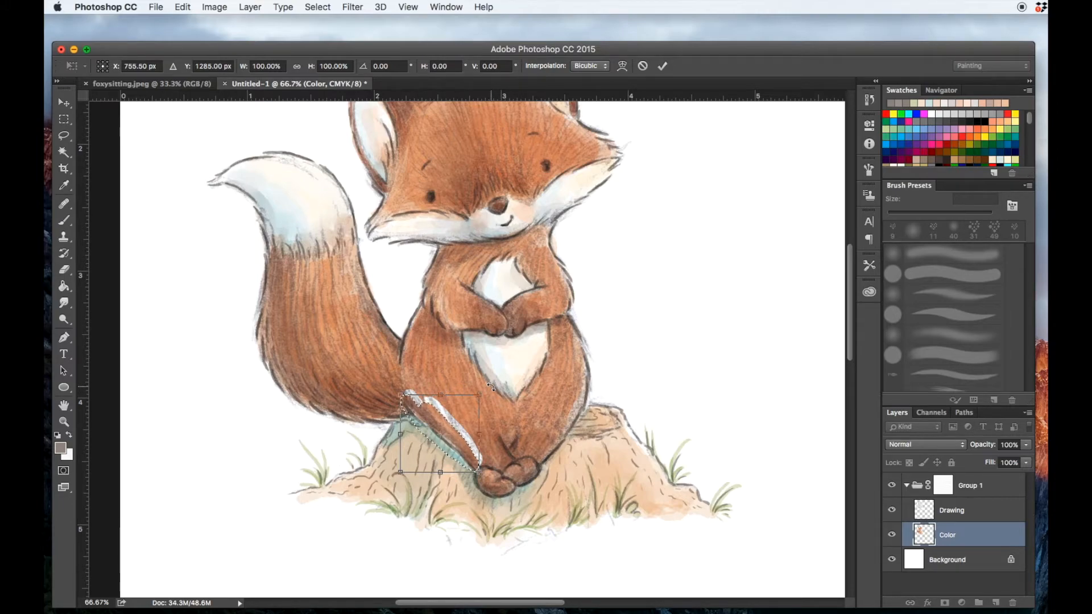
{"action": "left_click_drag", "start_coordinate": [490, 385], "coordinate": [493, 389]}
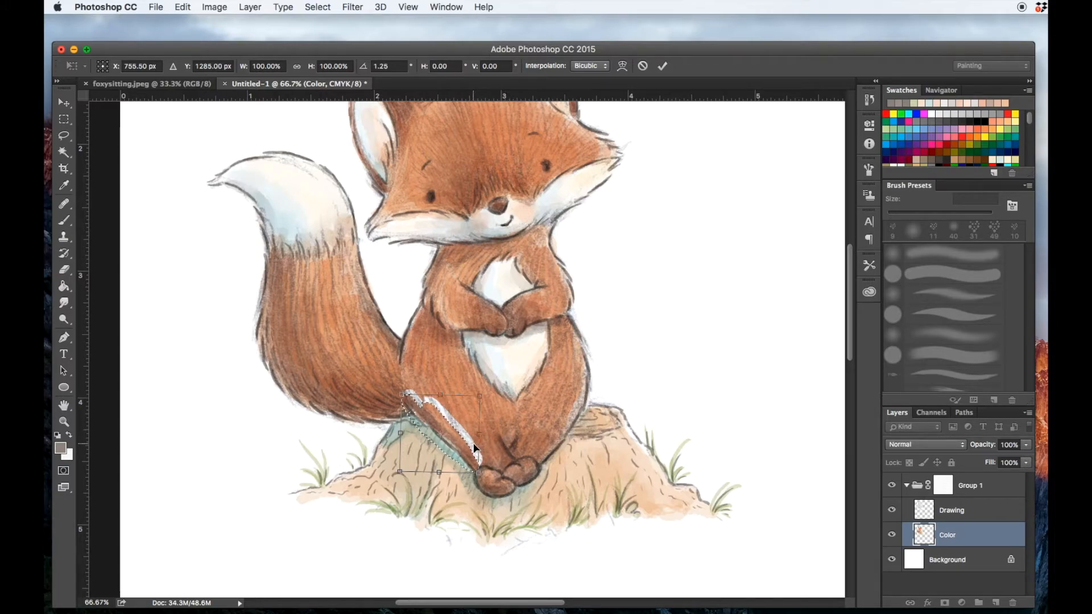
{"action": "key", "text": "Return"}
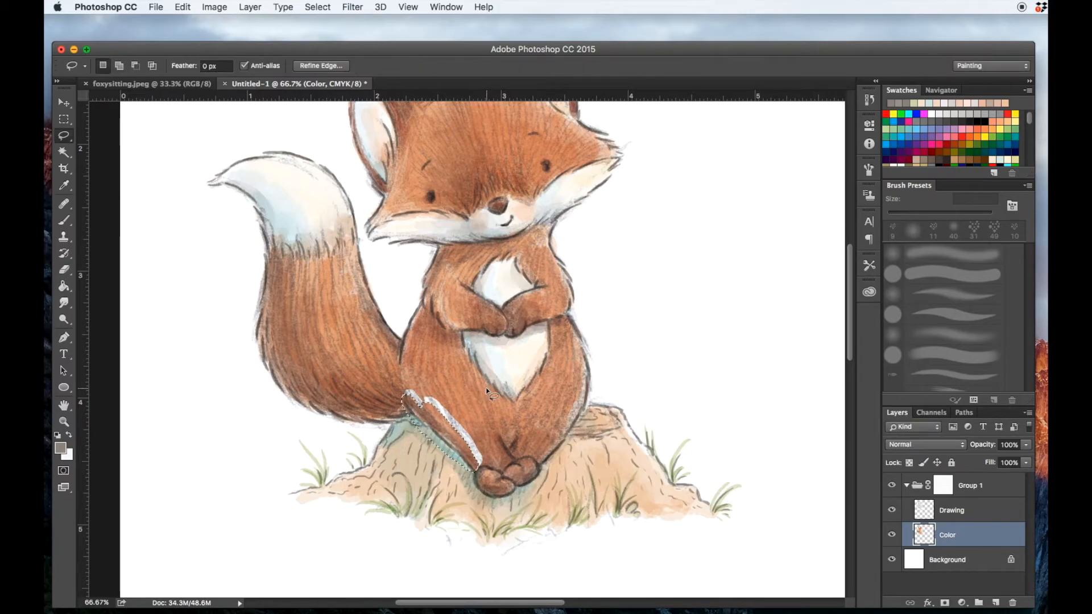
{"action": "key", "text": "super+d"}
Sample the orange fur color and fill the white gap along the leg using the 9 px Multiply brush.
{"action": "key", "text": "super+equal"}
{"action": "key", "text": "super+equal"}
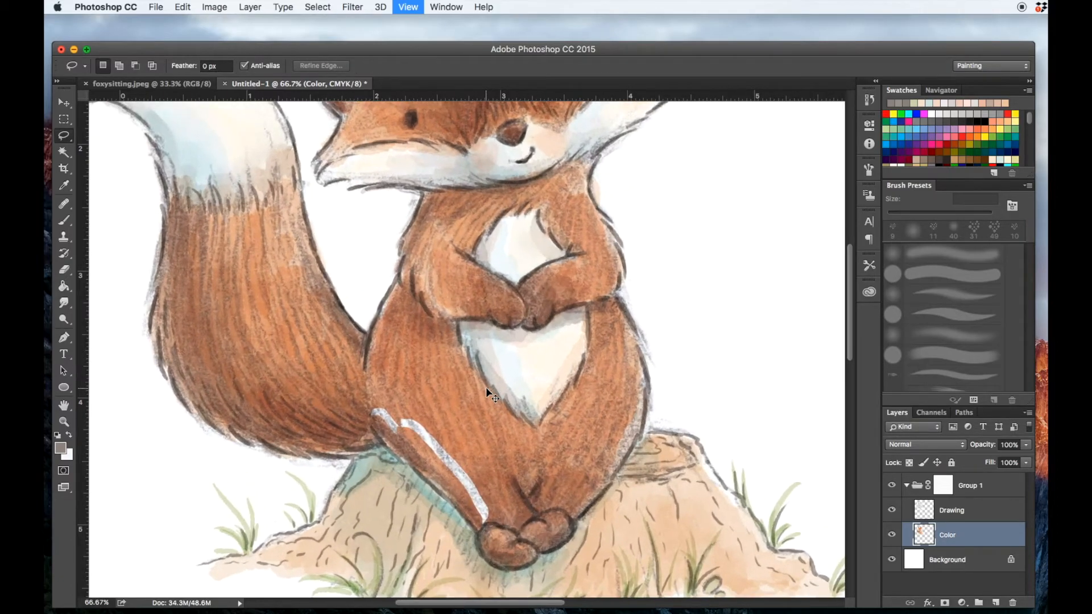
{"action": "scroll", "coordinate": [486, 388], "scroll_direction": "down", "scroll_amount": 5}
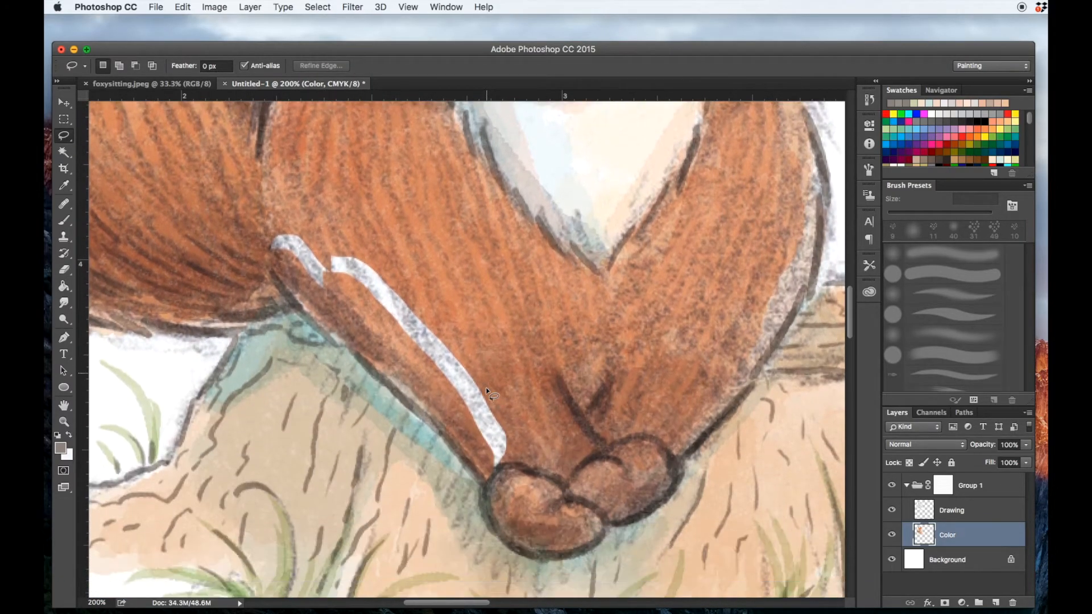
{"action": "left_click", "coordinate": [64, 185]}
{"action": "left_click", "coordinate": [60, 448]}
{"action": "left_click_drag", "start_coordinate": [434, 249], "coordinate": [430, 417]}
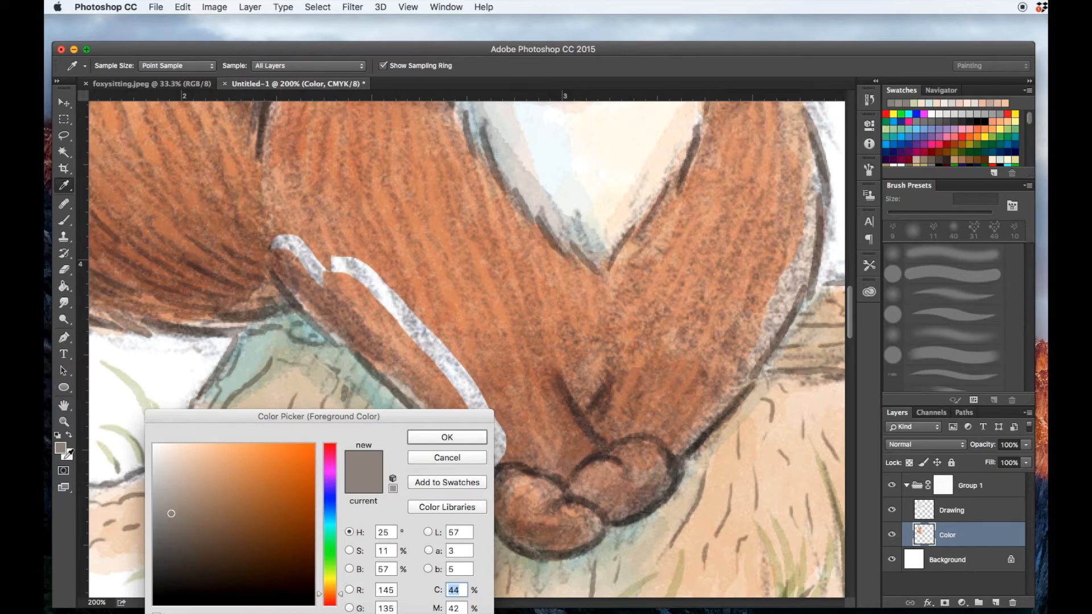
{"action": "left_click", "coordinate": [468, 320]}
{"action": "left_click", "coordinate": [456, 437]}
{"action": "key", "text": "l"}
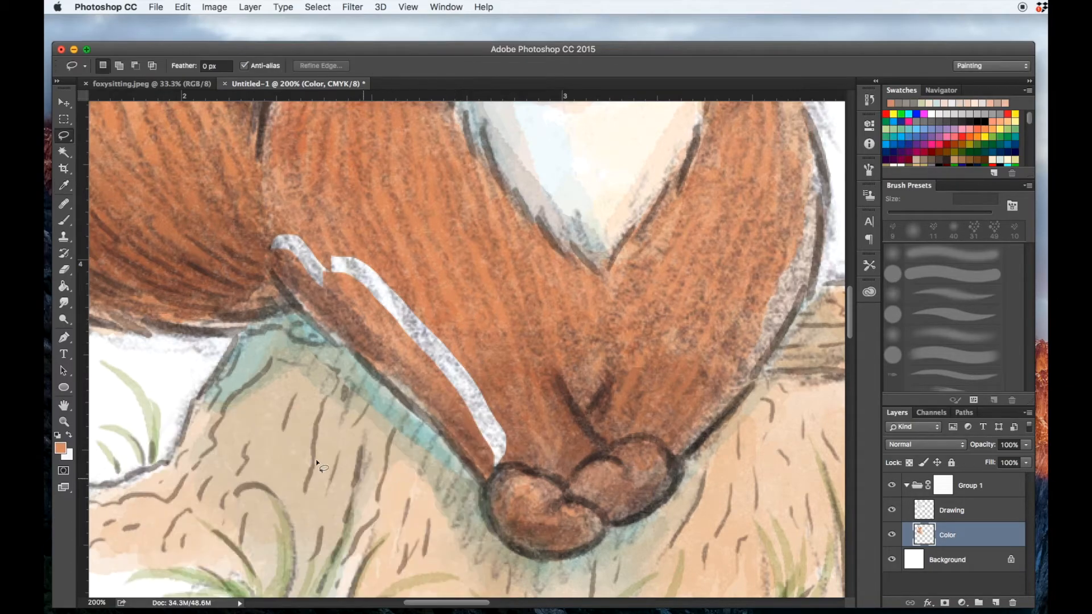
{"action": "left_click", "coordinate": [69, 220]}
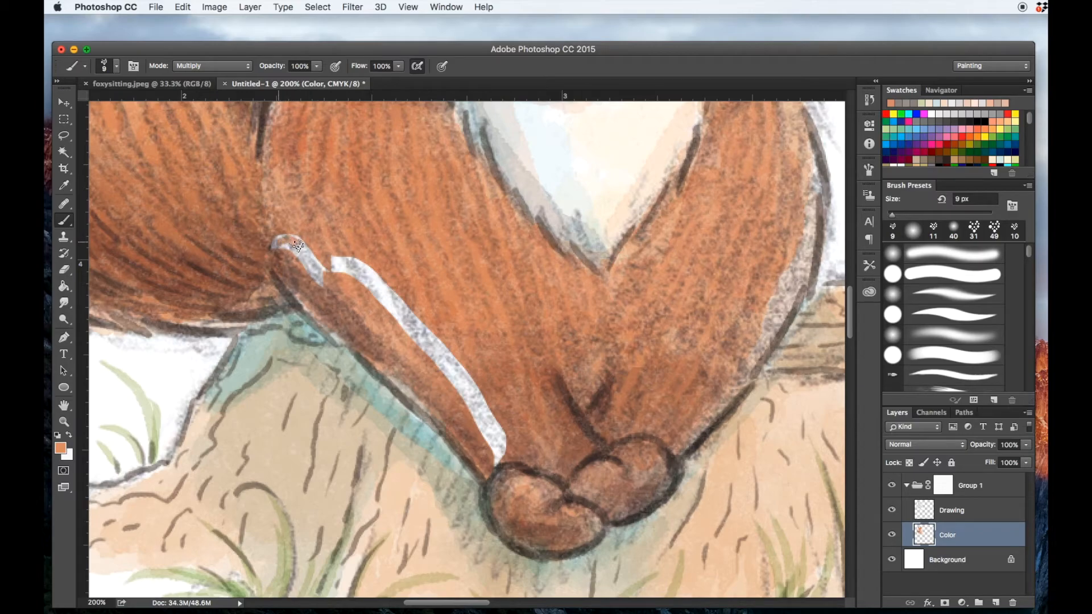
{"action": "mouse_move", "coordinate": [297, 246]}
{"action": "left_mouse_down"}
{"action": "mouse_move", "coordinate": [315, 276]}
{"action": "mouse_move", "coordinate": [338, 262]}
{"action": "mouse_move", "coordinate": [369, 277]}
{"action": "mouse_move", "coordinate": [338, 260]}
{"action": "mouse_move", "coordinate": [393, 302]}
{"action": "mouse_move", "coordinate": [478, 400]}
{"action": "mouse_move", "coordinate": [499, 450]}
{"action": "mouse_move", "coordinate": [498, 425]}
{"action": "mouse_move", "coordinate": [498, 458]}
{"action": "mouse_move", "coordinate": [494, 425]}
{"action": "mouse_move", "coordinate": [497, 445]}
{"action": "mouse_move", "coordinate": [435, 341]}
{"action": "mouse_move", "coordinate": [363, 271]}
{"action": "mouse_move", "coordinate": [365, 281]}
{"action": "mouse_move", "coordinate": [342, 263]}
{"action": "mouse_move", "coordinate": [324, 270]}
{"action": "mouse_move", "coordinate": [291, 254]}
{"action": "mouse_move", "coordinate": [307, 263]}
{"action": "mouse_move", "coordinate": [284, 247]}
{"action": "left_mouse_up"}
{"action": "mouse_move", "coordinate": [488, 409]}
{"action": "left_mouse_down"}
{"action": "mouse_move", "coordinate": [496, 451]}
{"action": "mouse_move", "coordinate": [456, 380]}
{"action": "mouse_move", "coordinate": [475, 424]}
{"action": "left_mouse_up"}
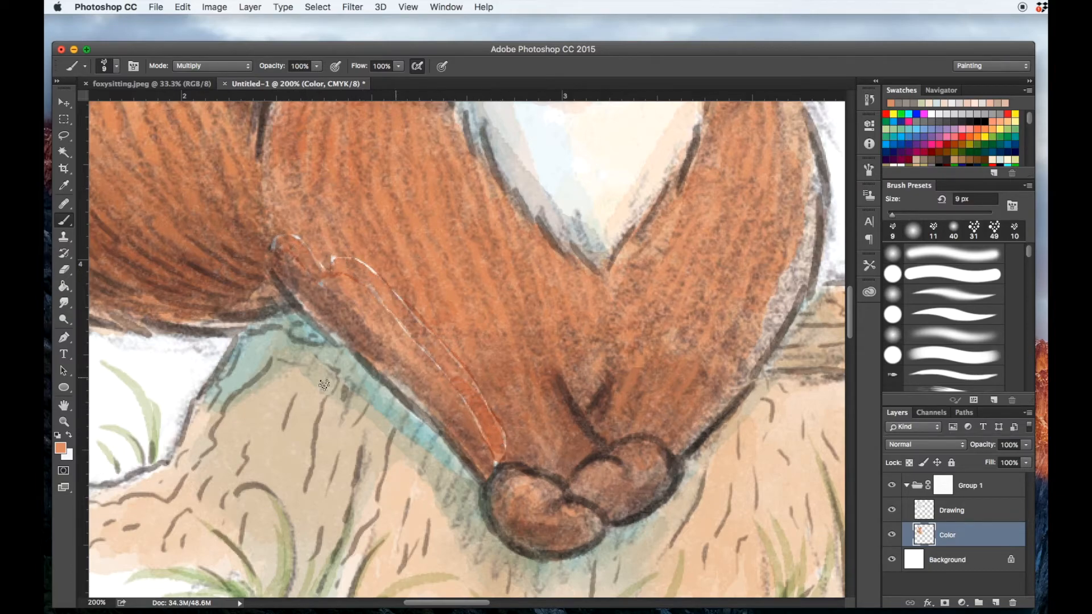
Change the foreground color to light beige #d6beb2 and brush over the thin white edges of the leg patch.
{"action": "left_click", "coordinate": [60, 448]}
{"action": "left_click", "coordinate": [511, 187]}
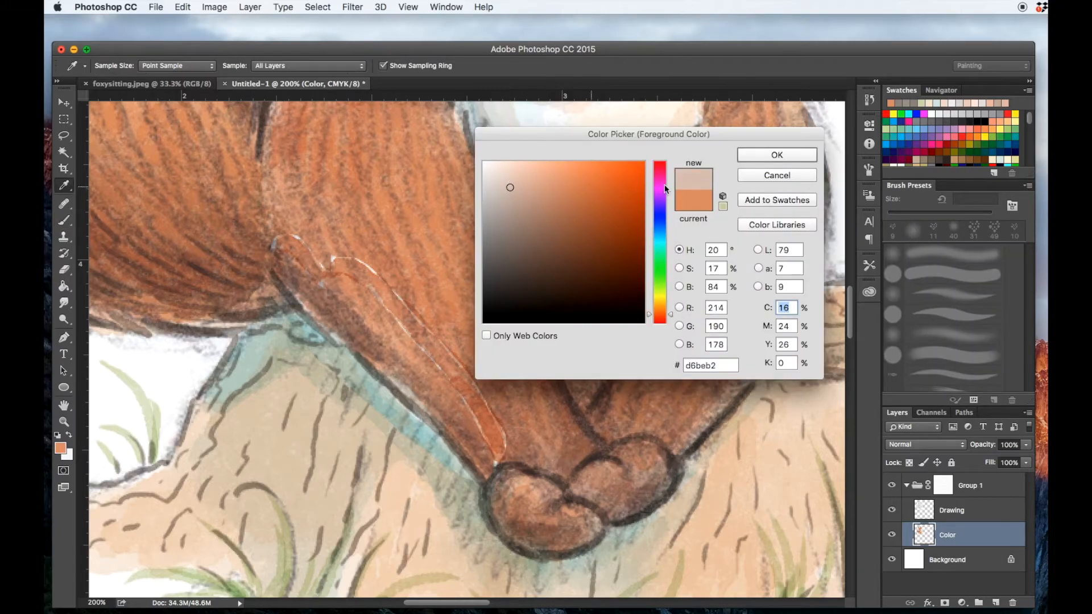
{"action": "left_click", "coordinate": [777, 155]}
{"action": "mouse_move", "coordinate": [444, 380]}
{"action": "left_mouse_down"}
{"action": "mouse_move", "coordinate": [487, 434]}
{"action": "mouse_move", "coordinate": [463, 381]}
{"action": "mouse_move", "coordinate": [496, 430]}
{"action": "mouse_move", "coordinate": [478, 400]}
{"action": "mouse_move", "coordinate": [500, 455]}
{"action": "left_mouse_up"}
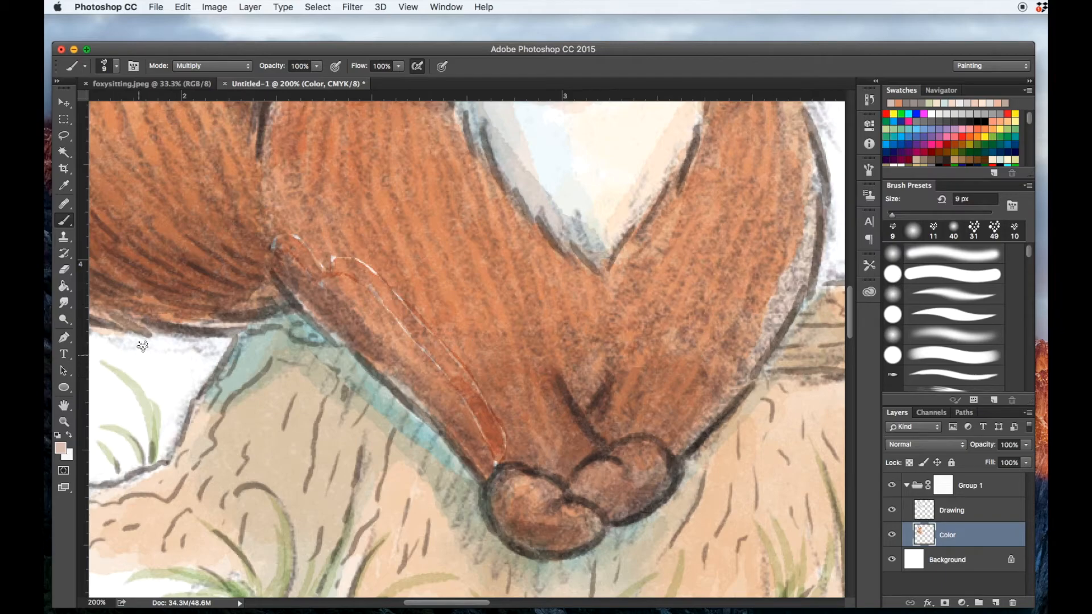
Blend the leg patch and its white edges into the surrounding fur with a 25 px Smudge tool at 12% strength.
{"action": "left_click", "coordinate": [64, 303]}
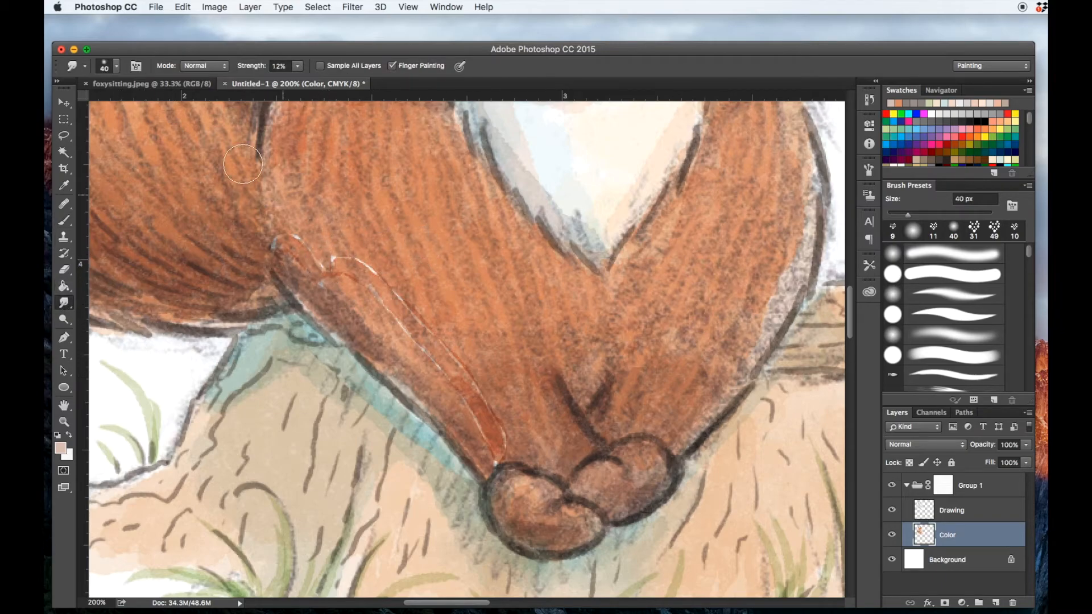
{"action": "left_click", "coordinate": [114, 67]}
{"action": "left_click_drag", "start_coordinate": [141, 109], "coordinate": [135, 110]}
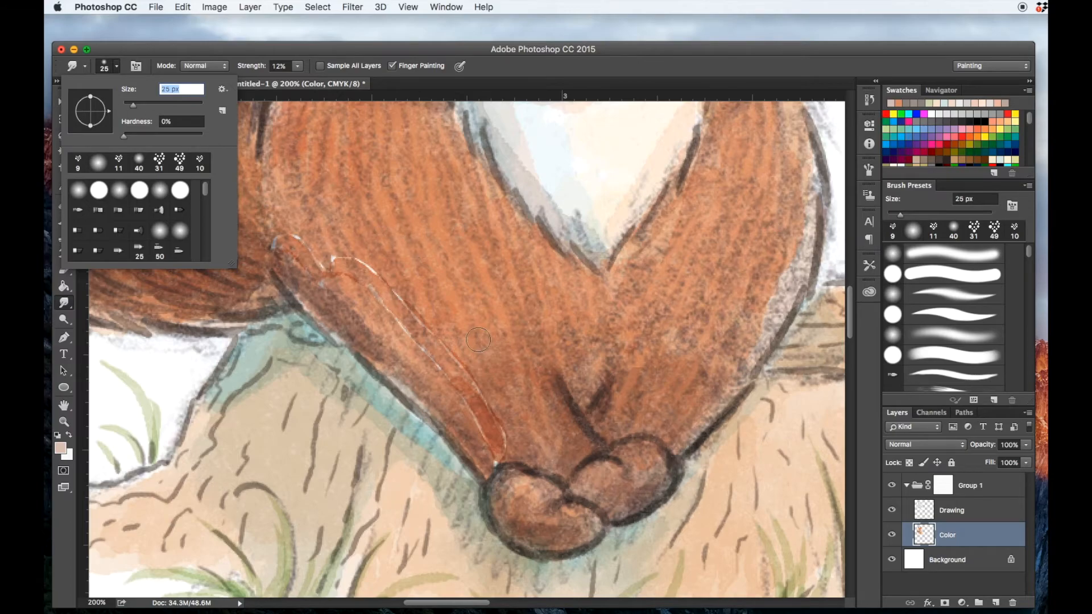
{"action": "key", "text": "Return"}
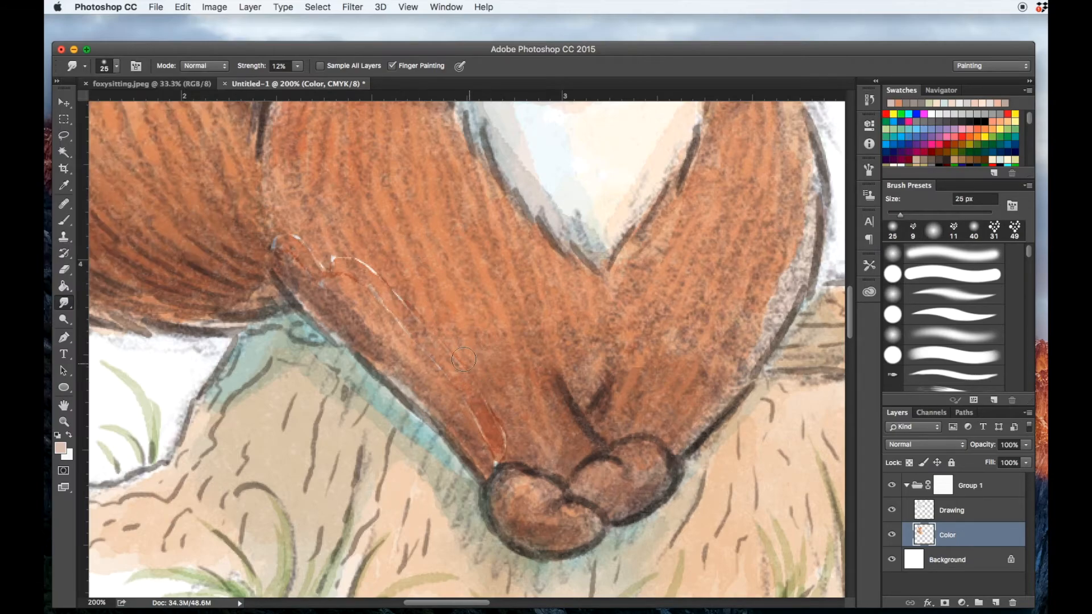
{"action": "mouse_move", "coordinate": [405, 328]}
{"action": "left_mouse_down"}
{"action": "mouse_move", "coordinate": [393, 296]}
{"action": "mouse_move", "coordinate": [325, 257]}
{"action": "mouse_move", "coordinate": [346, 266]}
{"action": "mouse_move", "coordinate": [384, 254]}
{"action": "mouse_move", "coordinate": [332, 232]}
{"action": "mouse_move", "coordinate": [277, 244]}
{"action": "left_mouse_up"}
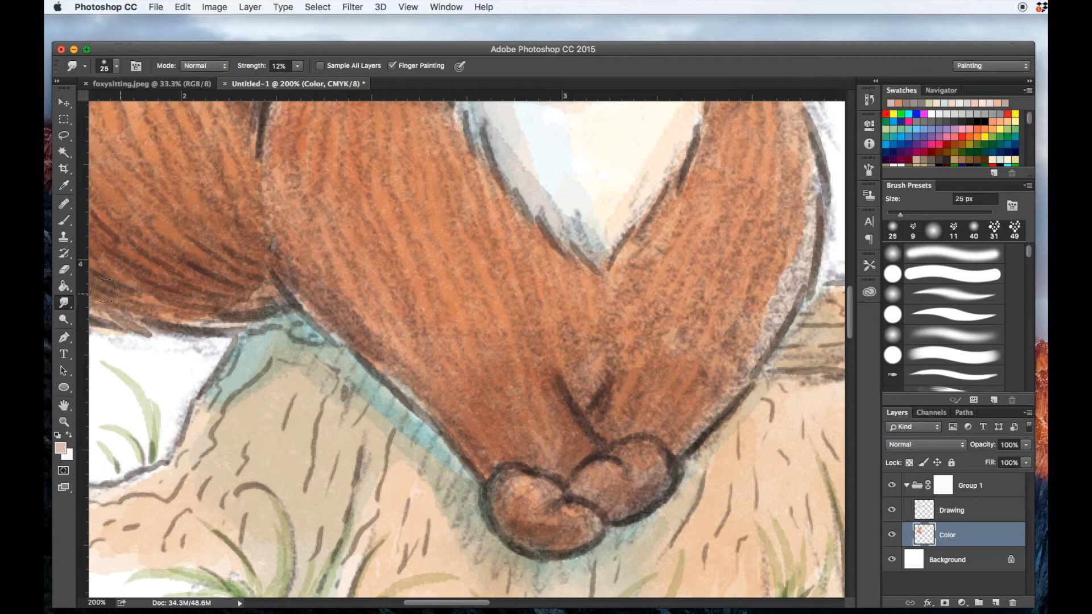
Erase the uneven strip between the lower leg and the stump beside the foot with a 12 px eraser on the Color layer.
{"action": "key", "text": "super+minus"}
{"action": "key", "text": "super+minus"}
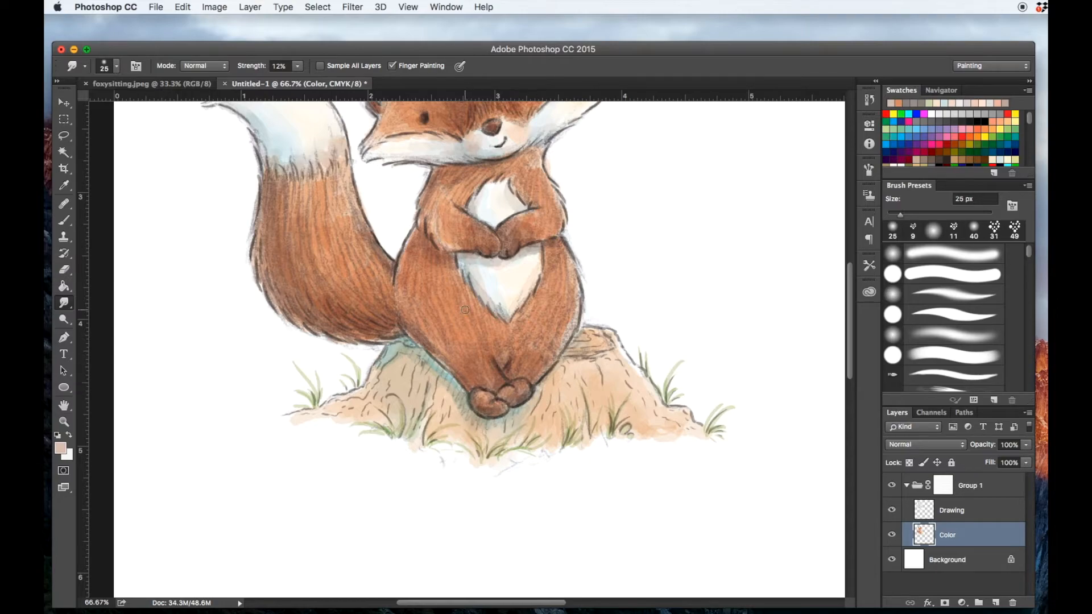
{"action": "key", "text": "super+plus"}
{"action": "key", "text": "super+plus"}
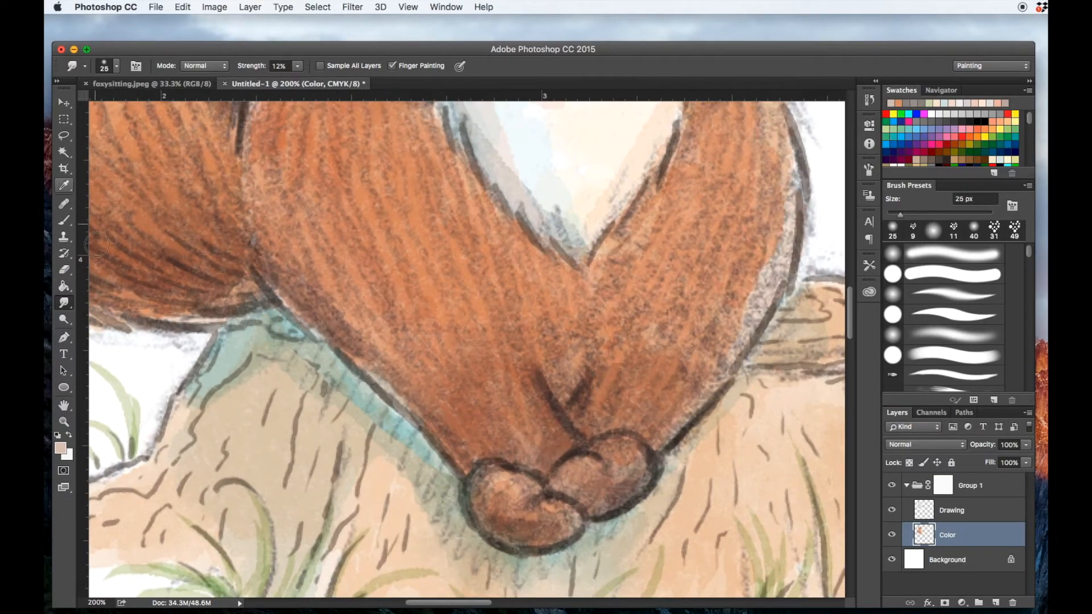
{"action": "left_click", "coordinate": [62, 266]}
{"action": "left_click", "coordinate": [111, 67]}
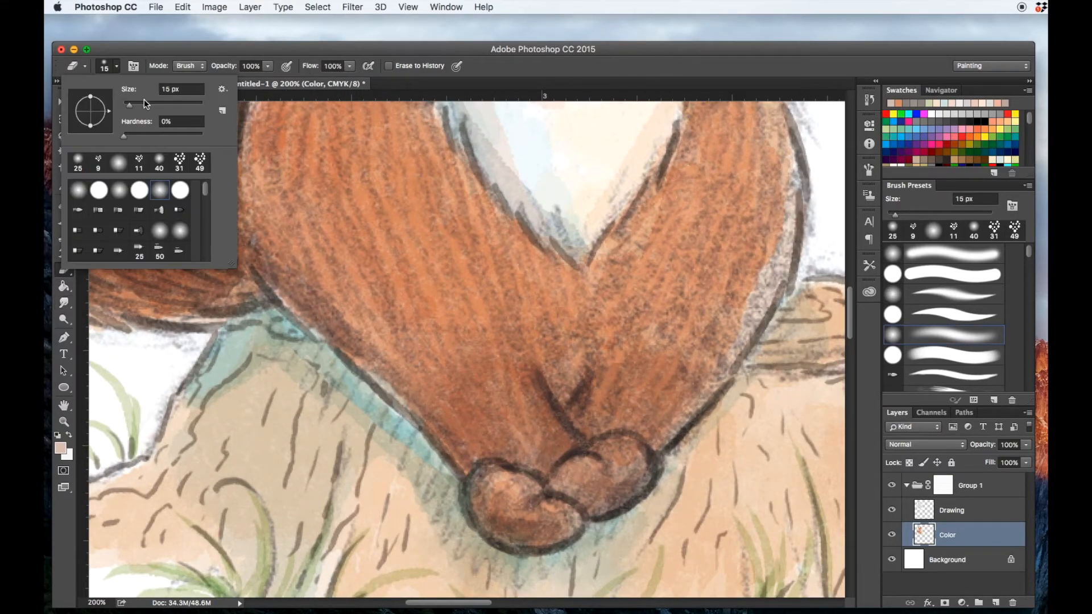
{"action": "left_click_drag", "start_coordinate": [131, 109], "coordinate": [129, 109]}
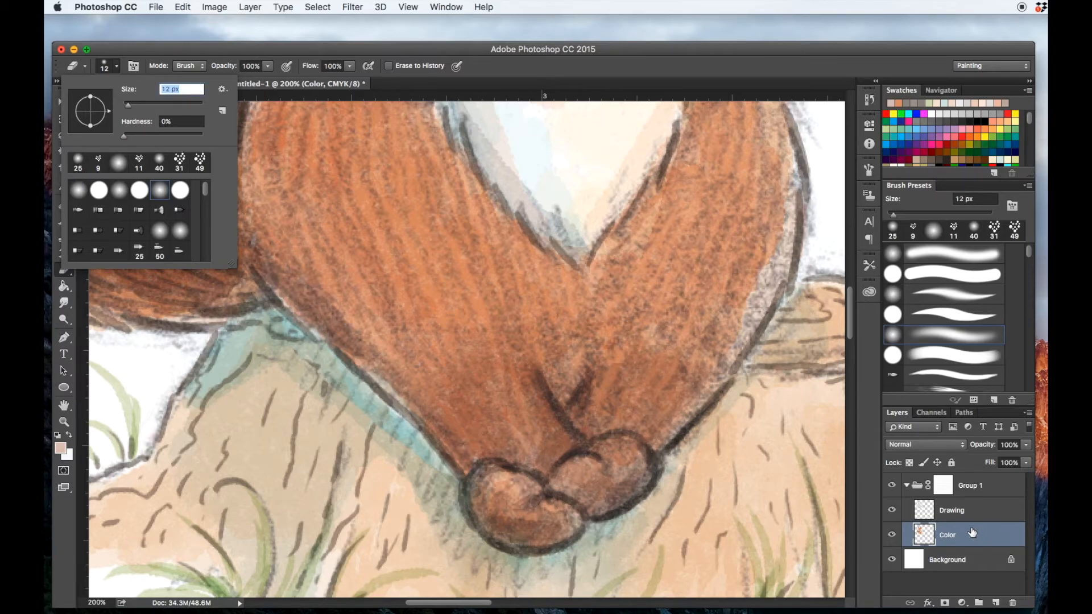
{"action": "mouse_move", "coordinate": [437, 462]}
{"action": "left_mouse_down"}
{"action": "mouse_move", "coordinate": [454, 476]}
{"action": "mouse_move", "coordinate": [433, 453]}
{"action": "mouse_move", "coordinate": [457, 475]}
{"action": "mouse_move", "coordinate": [419, 437]}
{"action": "mouse_move", "coordinate": [464, 471]}
{"action": "left_mouse_up"}
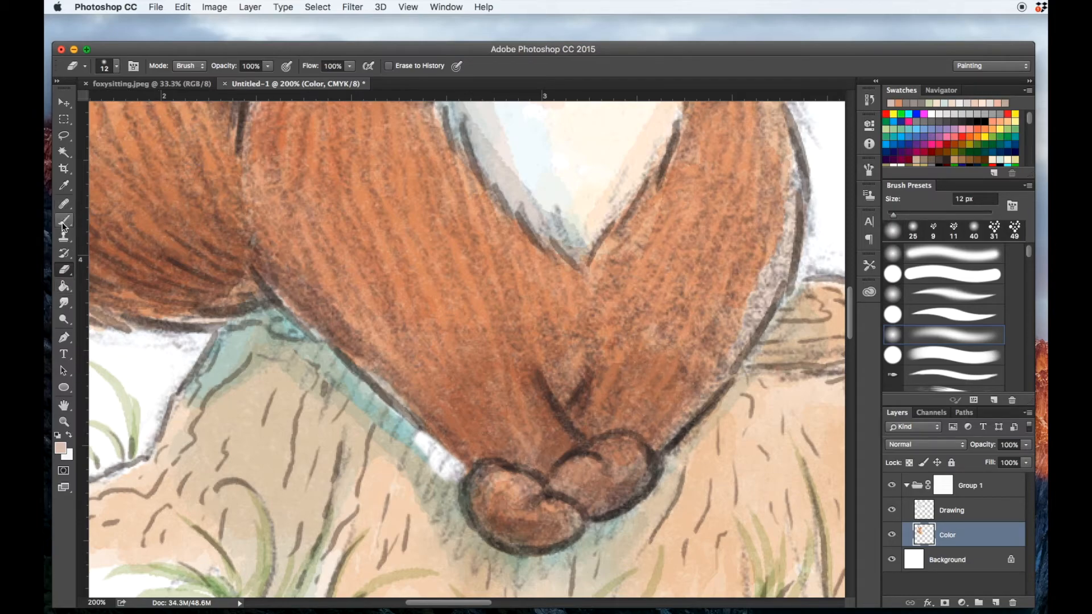
Fill the erased gap beside the foot with the sampled teal shadow color #abc7bd and smudge it into the stump's shadow.
{"action": "left_click", "coordinate": [60, 448]}
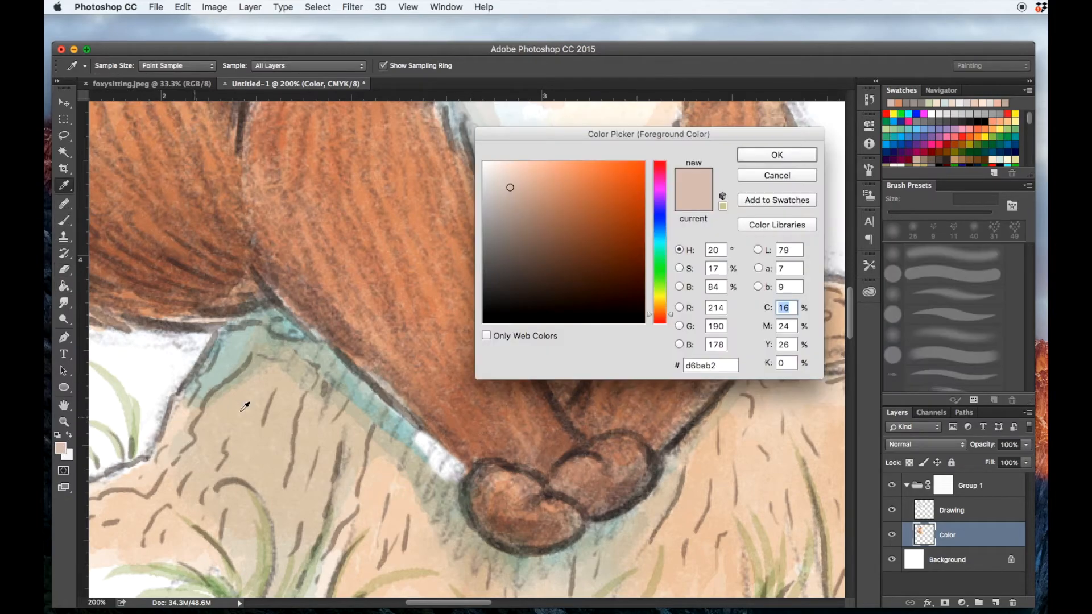
{"action": "left_click", "coordinate": [394, 417]}
{"action": "key", "text": "Return"}
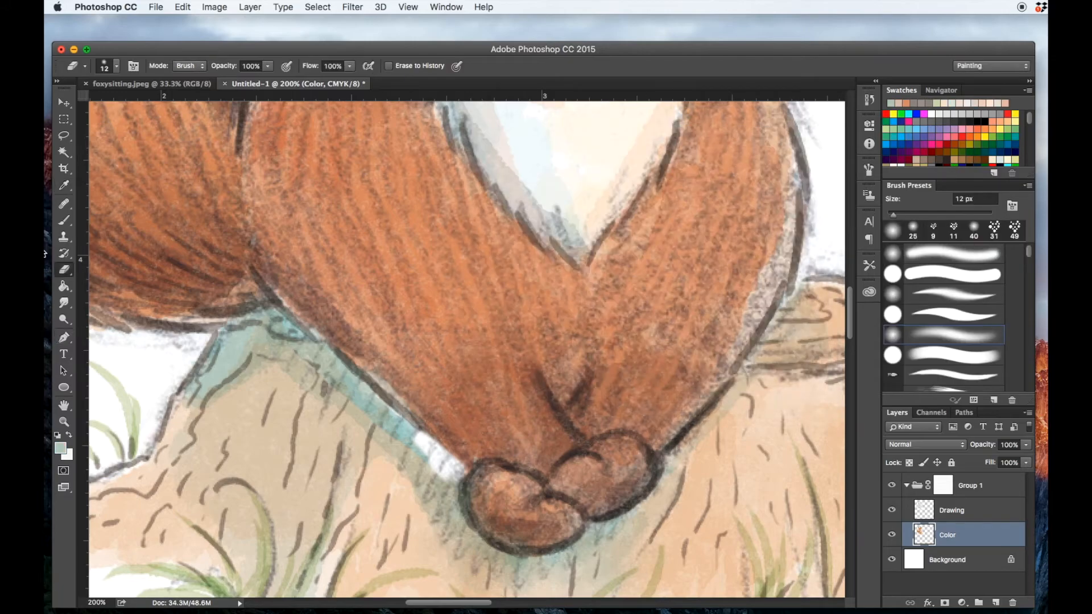
{"action": "left_click", "coordinate": [63, 220]}
{"action": "mouse_move", "coordinate": [428, 441]}
{"action": "left_mouse_down"}
{"action": "mouse_move", "coordinate": [441, 472]}
{"action": "mouse_move", "coordinate": [454, 476]}
{"action": "mouse_move", "coordinate": [417, 438]}
{"action": "mouse_move", "coordinate": [460, 471]}
{"action": "mouse_move", "coordinate": [425, 459]}
{"action": "left_mouse_up"}
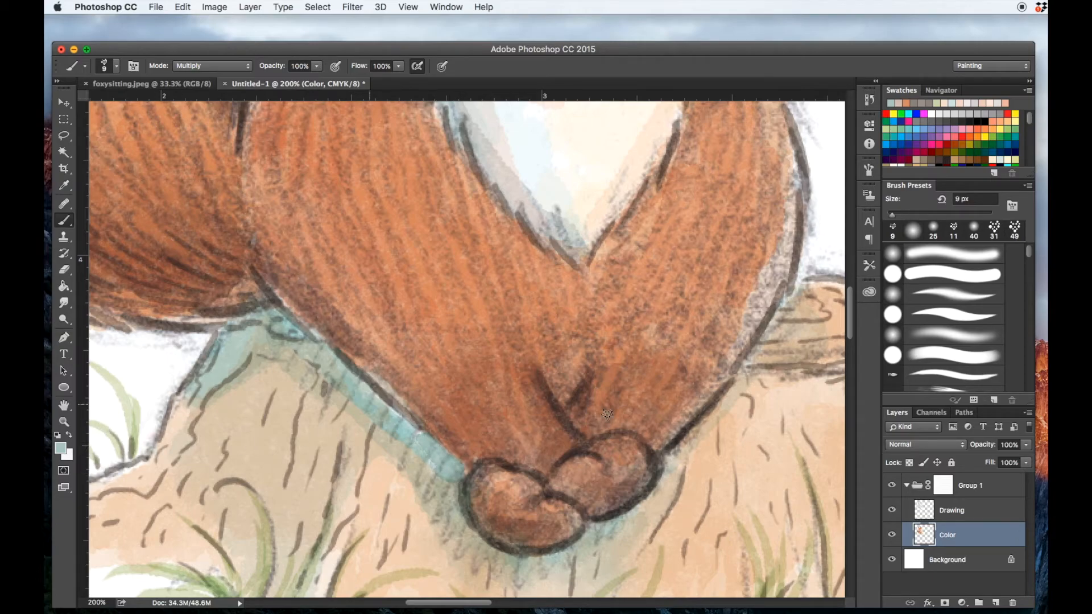
{"action": "left_click", "coordinate": [64, 303]}
{"action": "left_click_drag", "start_coordinate": [412, 448], "coordinate": [421, 455]}
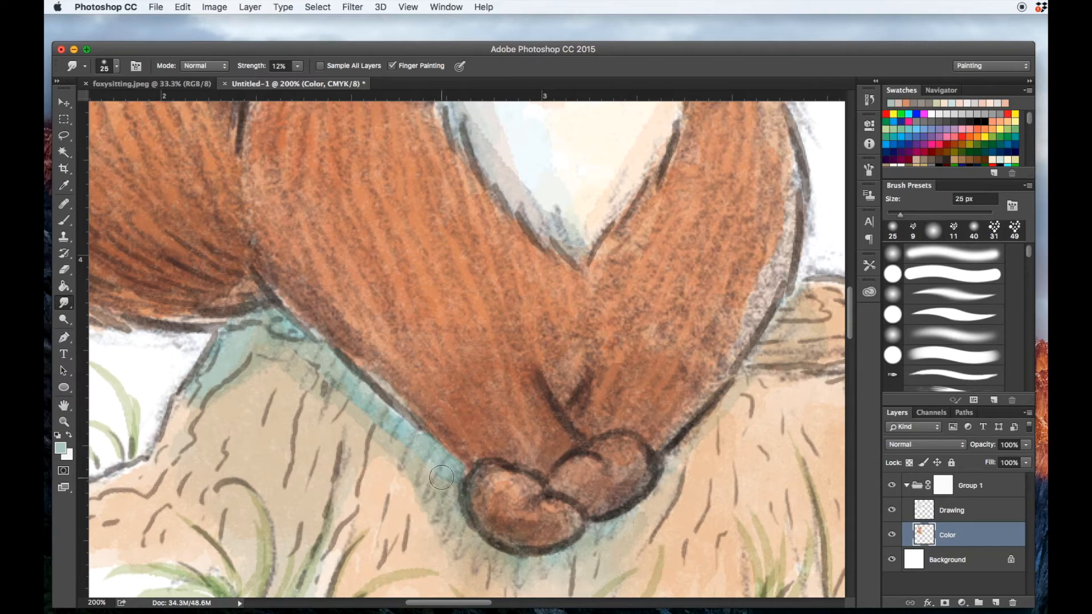
Pick a greyer green and deepen the shadow on the stump along the leg's outer edge with the 9 px Multiply brush.
{"action": "left_click", "coordinate": [61, 447]}
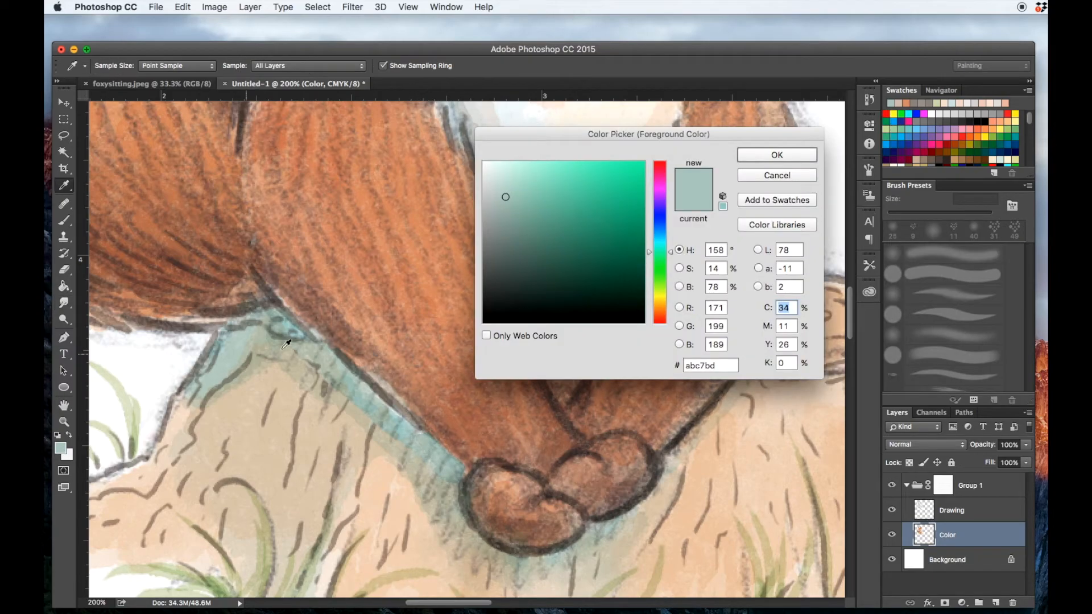
{"action": "left_click", "coordinate": [492, 210]}
{"action": "left_click", "coordinate": [777, 154]}
{"action": "left_click", "coordinate": [71, 211]}
{"action": "mouse_move", "coordinate": [412, 429]}
{"action": "left_mouse_down"}
{"action": "mouse_move", "coordinate": [443, 464]}
{"action": "mouse_move", "coordinate": [397, 423]}
{"action": "mouse_move", "coordinate": [434, 450]}
{"action": "mouse_move", "coordinate": [458, 489]}
{"action": "mouse_move", "coordinate": [463, 476]}
{"action": "mouse_move", "coordinate": [299, 324]}
{"action": "left_mouse_up"}
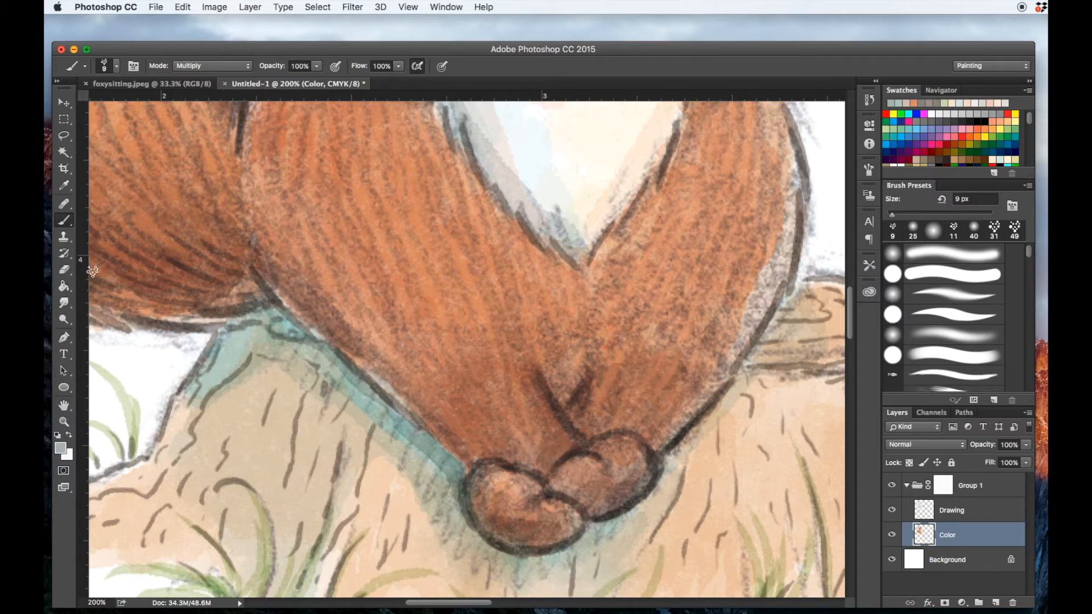
{"action": "left_click", "coordinate": [64, 269]}
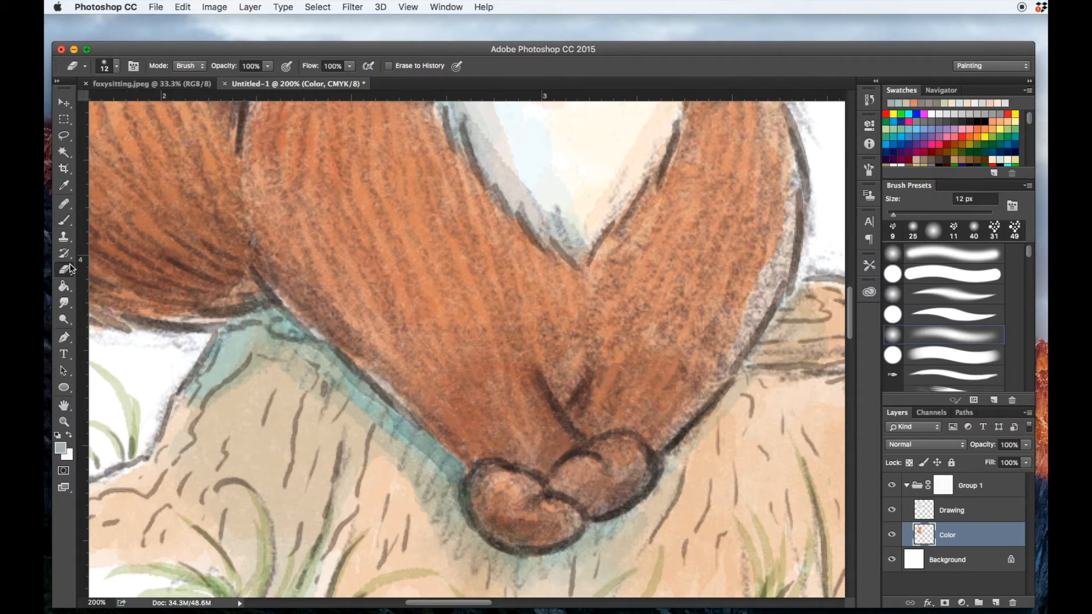
Smudge the stump shadow beside the lower leg and darken the leg and foot outlines in grey-brown #867f7b with the 9 px Multiply brush.
{"action": "left_click", "coordinate": [65, 304]}
{"action": "mouse_move", "coordinate": [404, 437]}
{"action": "left_mouse_down"}
{"action": "mouse_move", "coordinate": [438, 482]}
{"action": "mouse_move", "coordinate": [393, 430]}
{"action": "left_mouse_up"}
{"action": "left_click", "coordinate": [60, 448]}
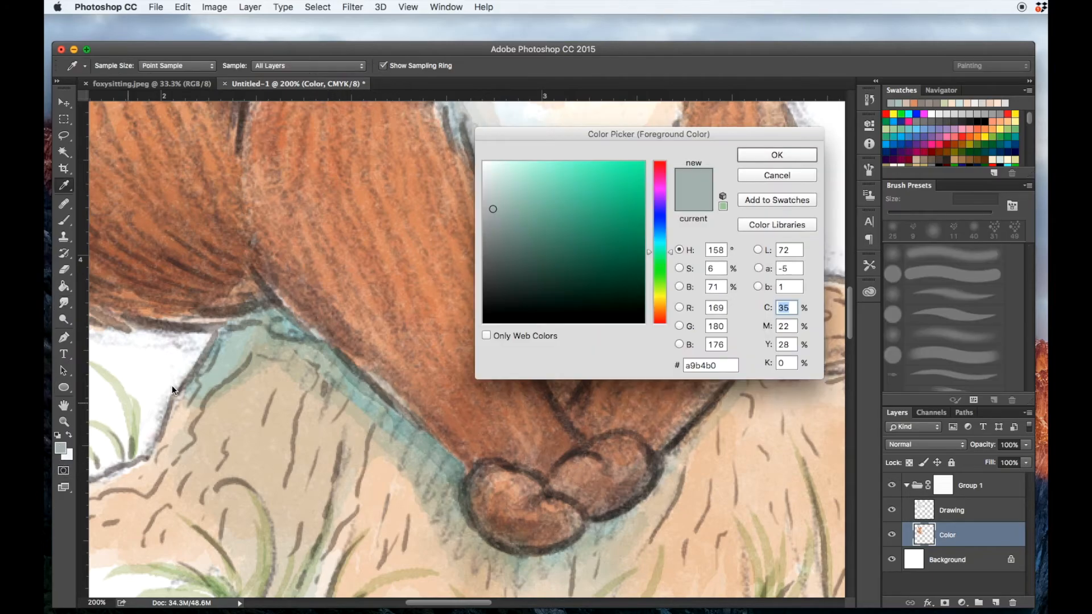
{"action": "left_click", "coordinate": [366, 365]}
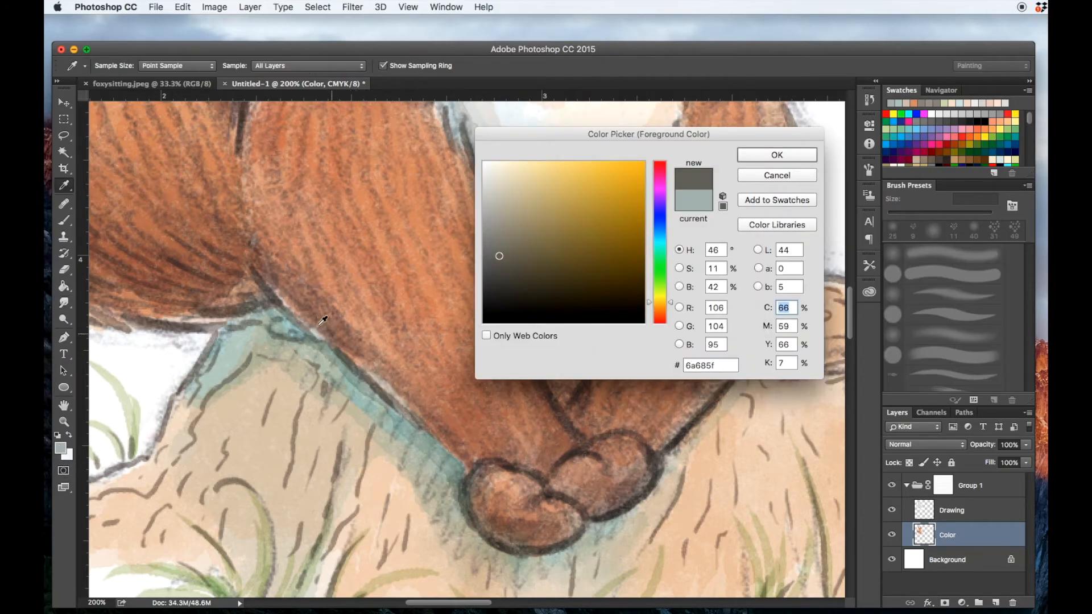
{"action": "left_click", "coordinate": [230, 307]}
{"action": "left_click_drag", "start_coordinate": [492, 249], "coordinate": [496, 238]}
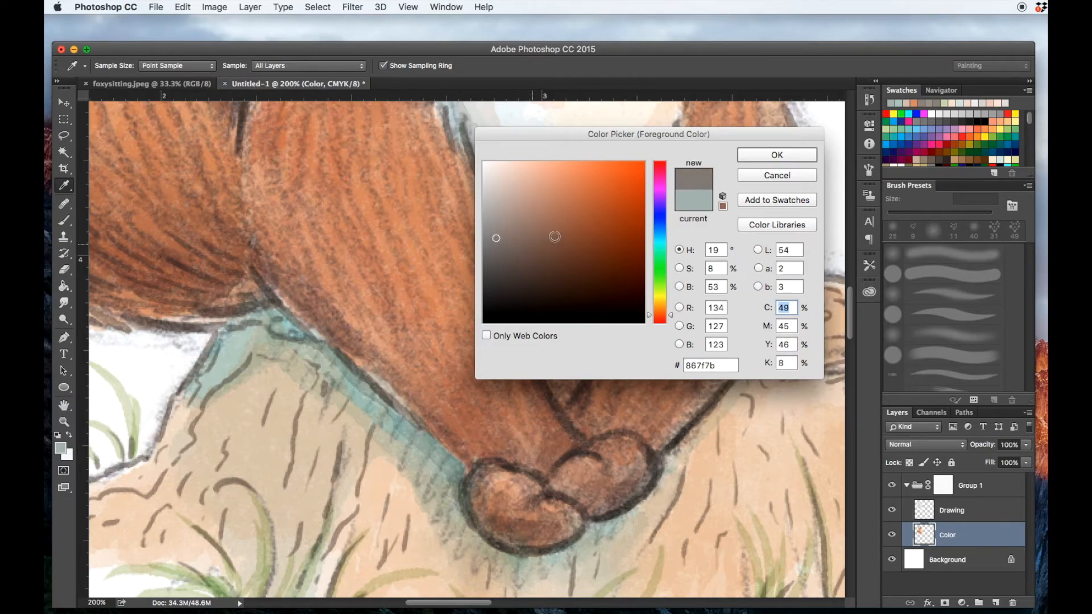
{"action": "left_click", "coordinate": [762, 153]}
{"action": "key", "text": "b"}
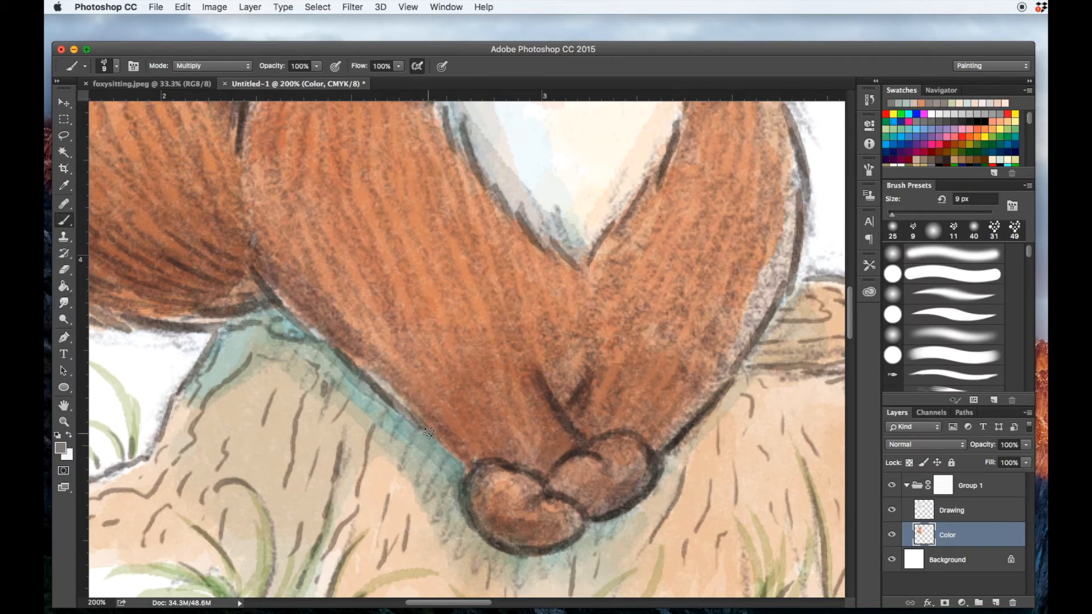
{"action": "left_click_drag", "start_coordinate": [416, 422], "coordinate": [442, 446]}
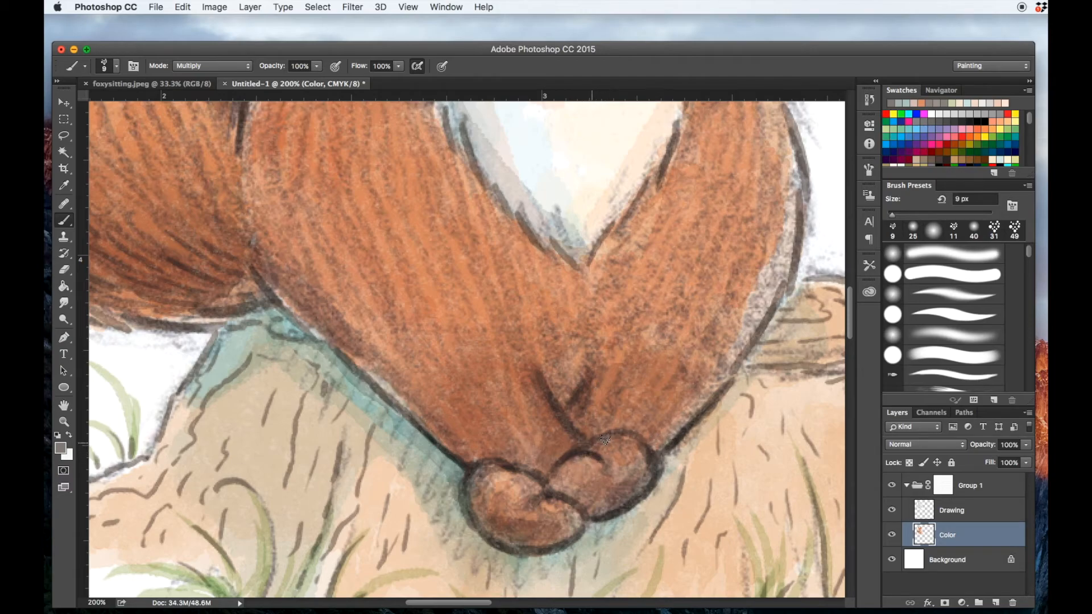
{"action": "mouse_move", "coordinate": [648, 445]}
{"action": "left_mouse_down"}
{"action": "mouse_move", "coordinate": [660, 462]}
{"action": "mouse_move", "coordinate": [655, 489]}
{"action": "left_mouse_up"}
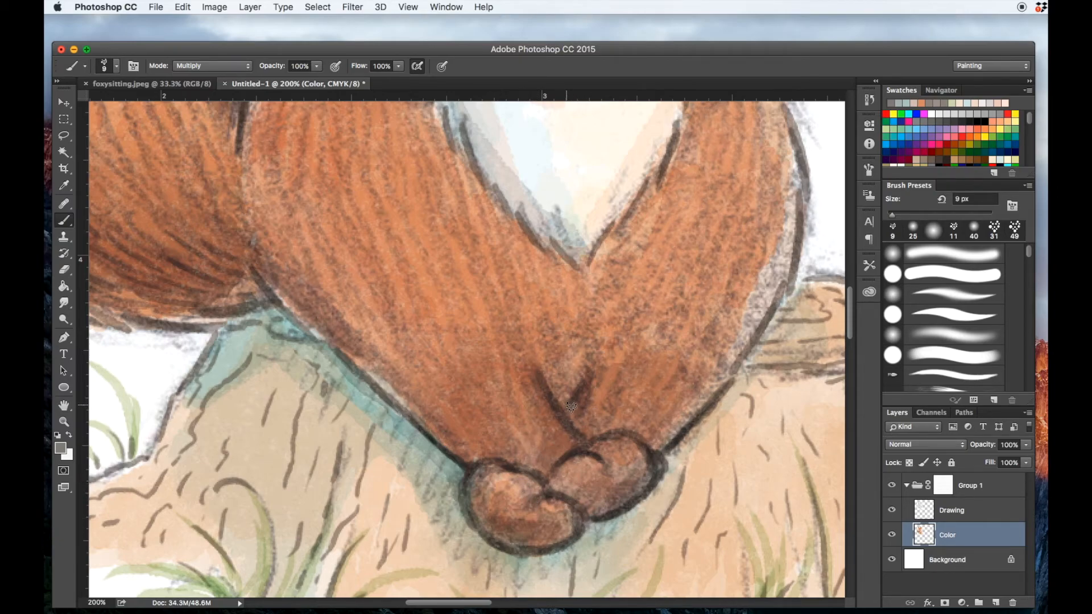
View the whole fox illustration, select the Drawing layer and compare the painting with that layer hidden and shown.
{"action": "key", "text": "super+minus"}
{"action": "key", "text": "super+minus"}
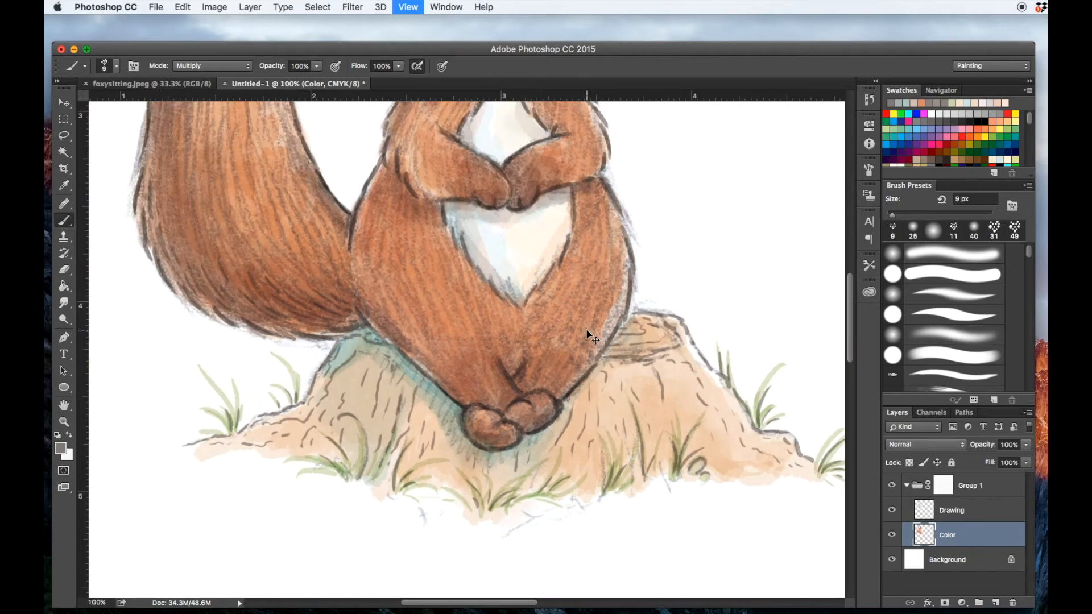
{"action": "scroll", "coordinate": [587, 330], "scroll_direction": "up", "scroll_amount": 4}
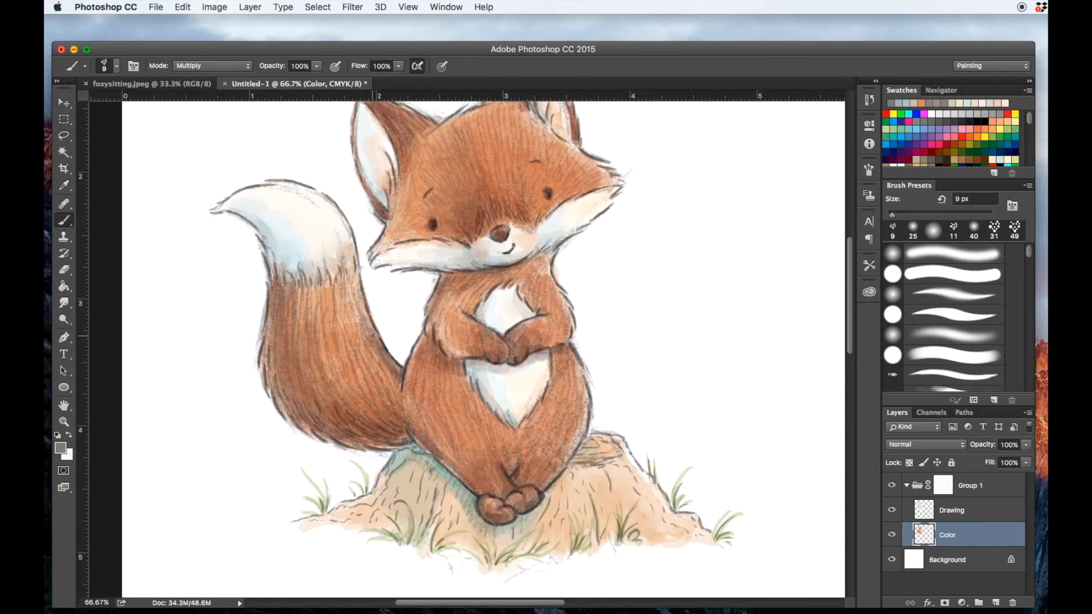
{"action": "key", "text": "super+minus"}
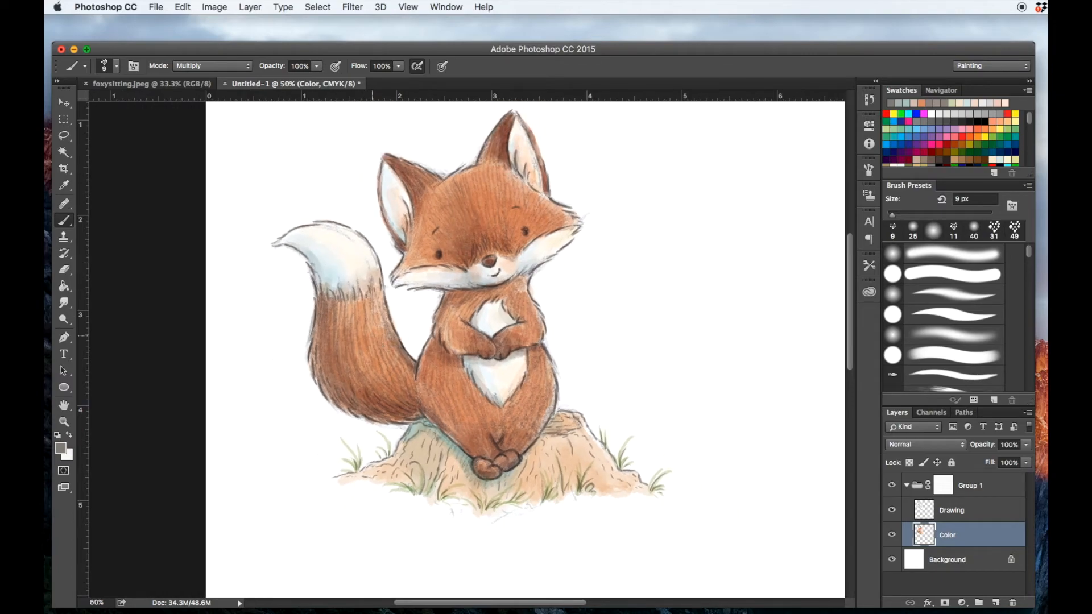
{"action": "scroll", "coordinate": [525, 350], "scroll_direction": "up", "scroll_amount": 2}
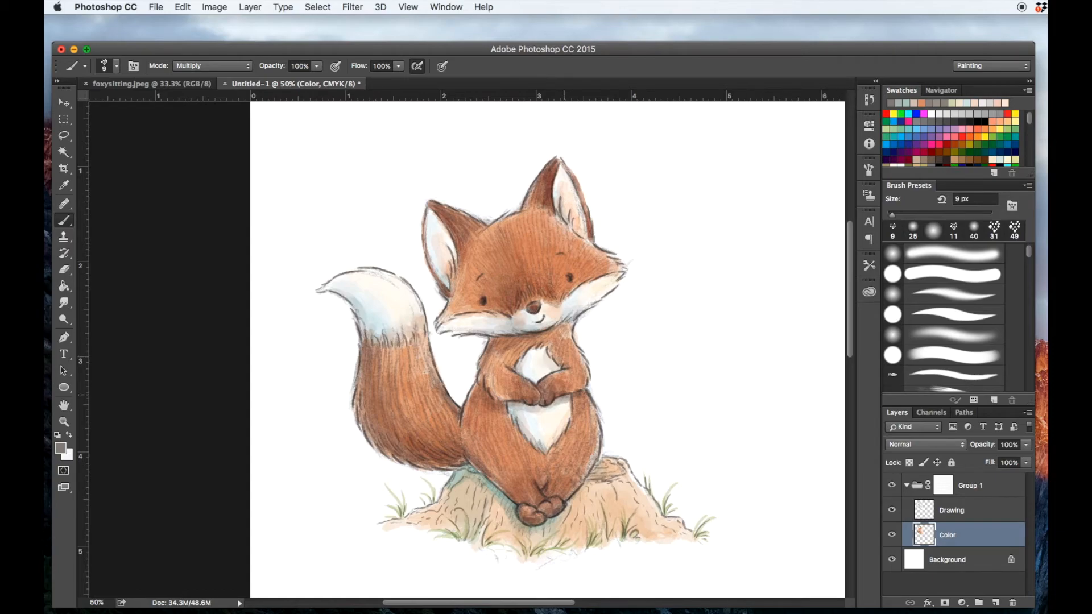
{"action": "left_click", "coordinate": [951, 510]}
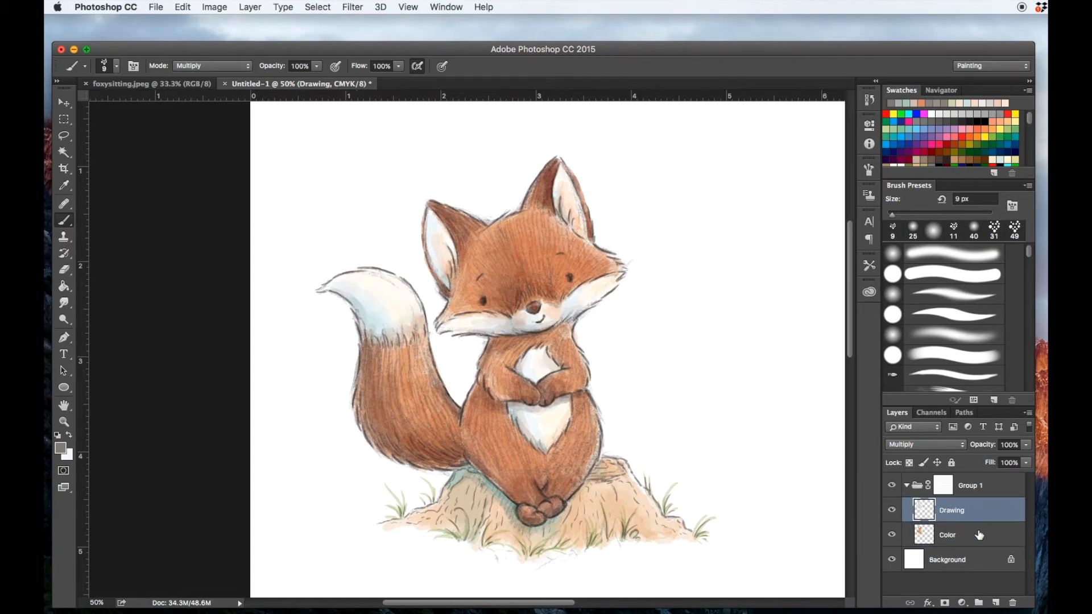
{"action": "left_click", "coordinate": [892, 511]}
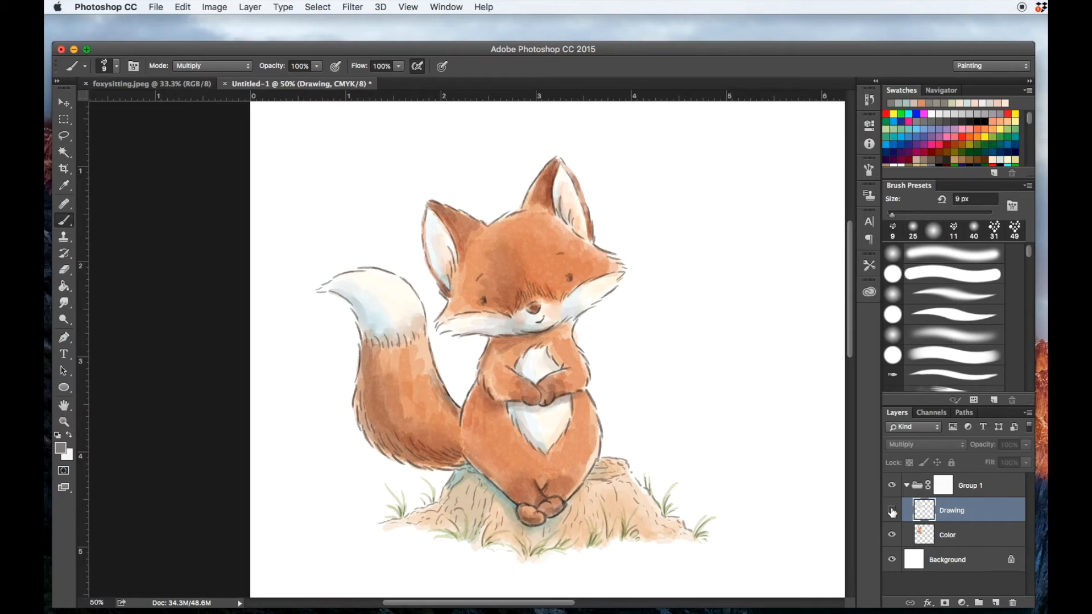
{"action": "key", "text": "super+plus"}
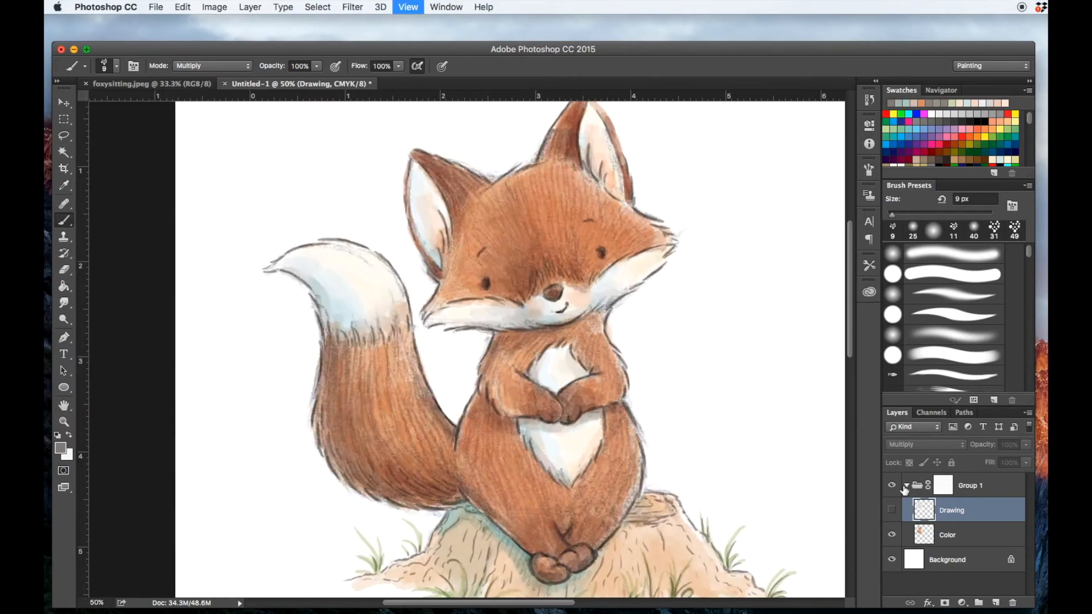
{"action": "left_click", "coordinate": [892, 511]}
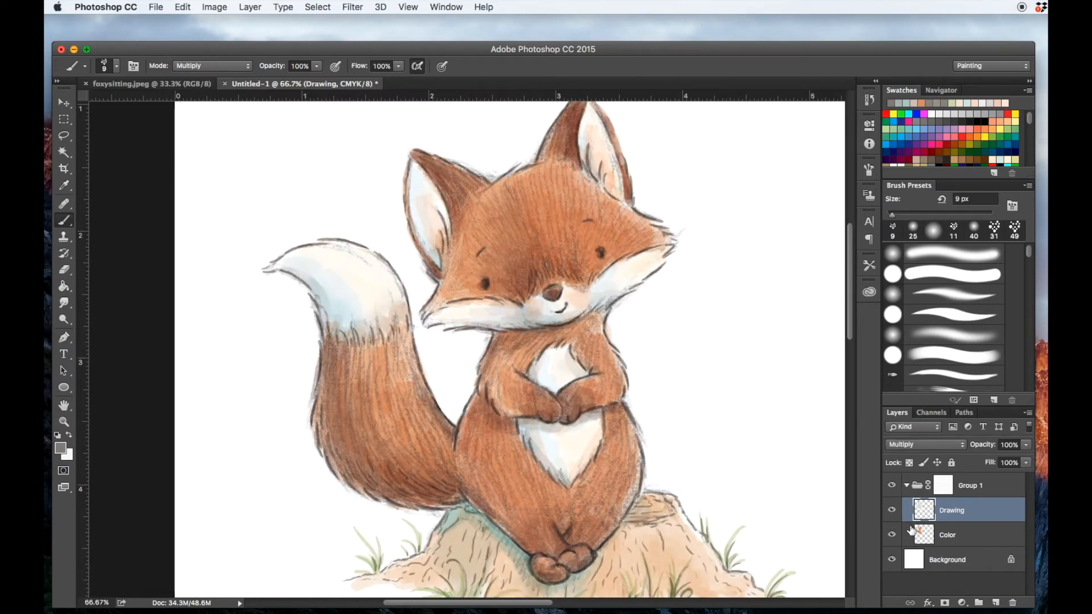
Erase stray pencil marks beside the muzzle tip, inside one ear and above the other on the Drawing layer with a 23 px eraser.
{"action": "left_click", "coordinate": [64, 269]}
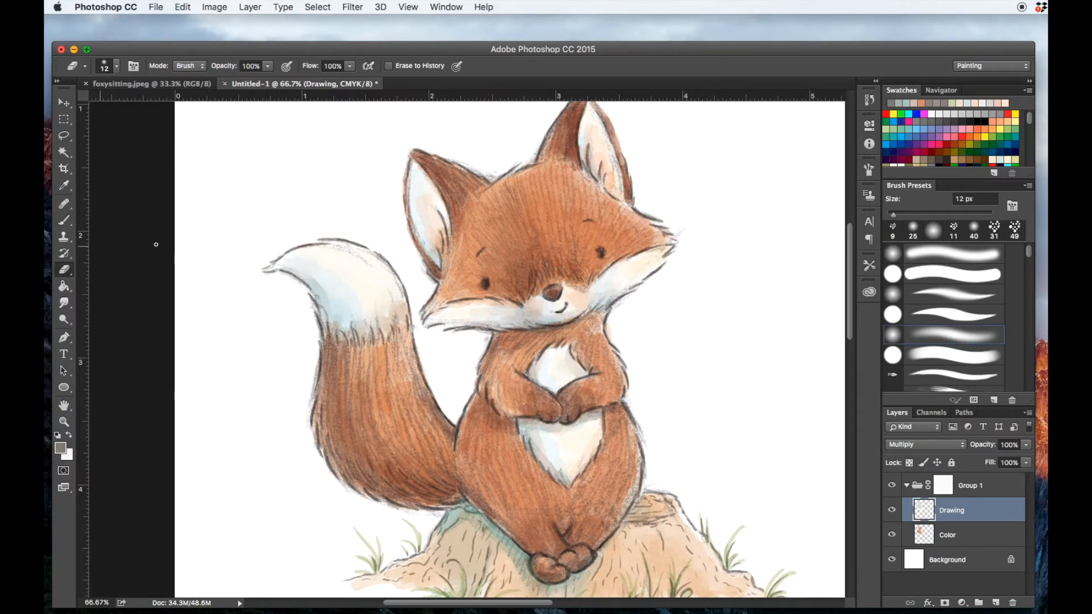
{"action": "key", "text": "super+plus"}
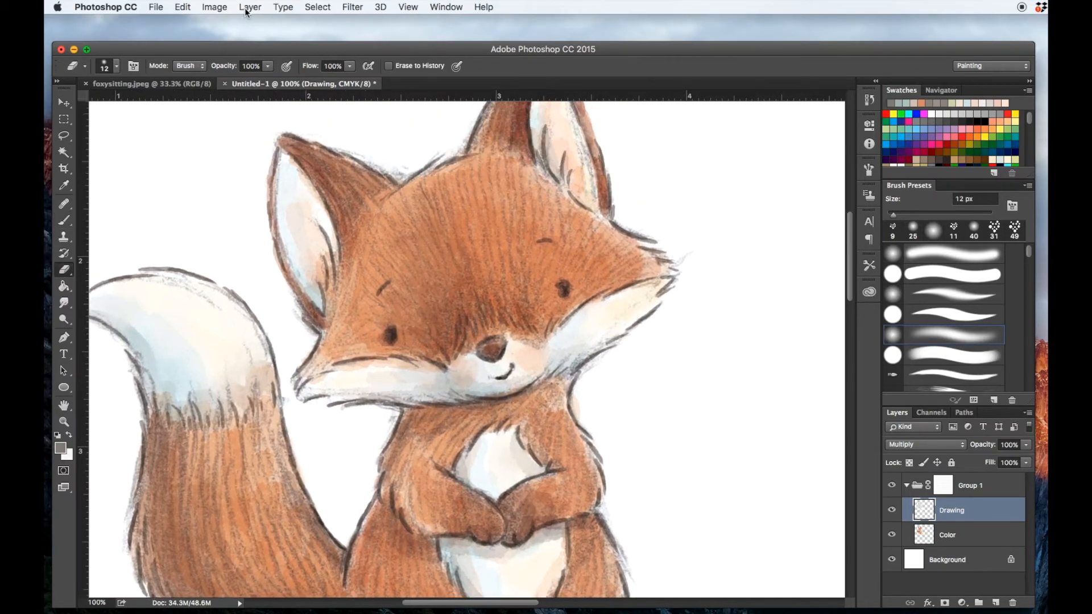
{"action": "left_click", "coordinate": [117, 66]}
{"action": "left_click_drag", "start_coordinate": [129, 105], "coordinate": [135, 108]}
{"action": "mouse_move", "coordinate": [688, 250]}
{"action": "left_mouse_down"}
{"action": "mouse_move", "coordinate": [692, 269]}
{"action": "mouse_move", "coordinate": [688, 247]}
{"action": "left_mouse_up"}
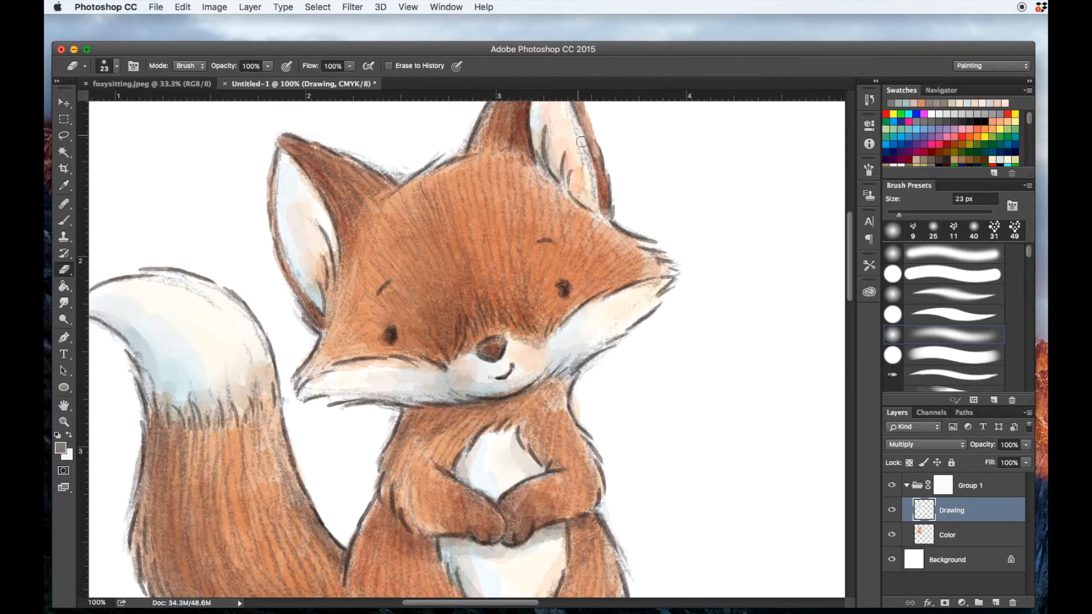
{"action": "mouse_move", "coordinate": [582, 142]}
{"action": "left_mouse_down"}
{"action": "mouse_move", "coordinate": [590, 182]}
{"action": "mouse_move", "coordinate": [569, 119]}
{"action": "left_mouse_up"}
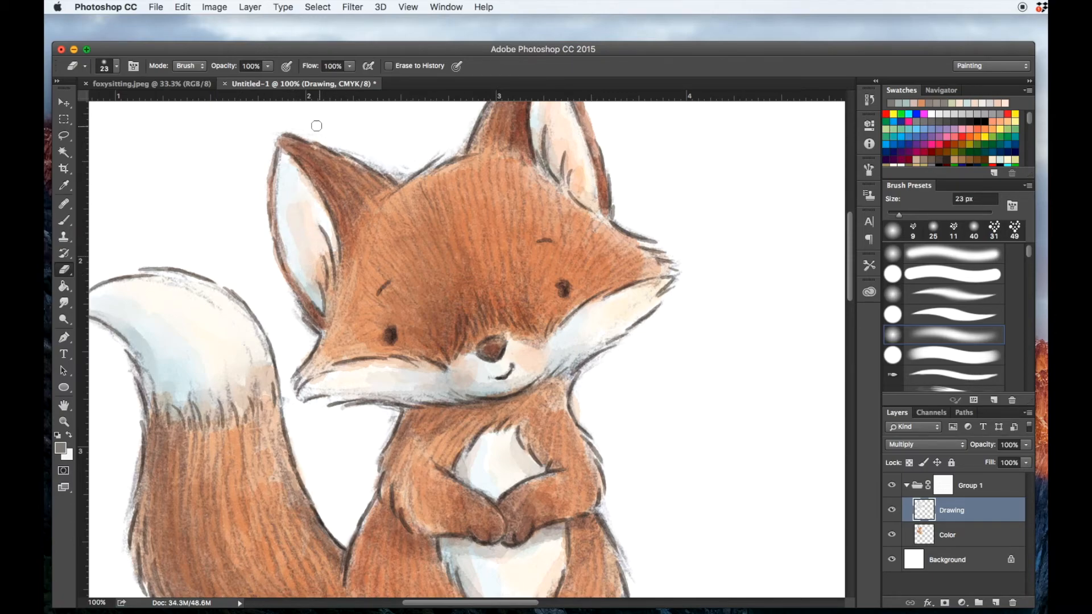
{"action": "left_click_drag", "start_coordinate": [327, 134], "coordinate": [407, 172]}
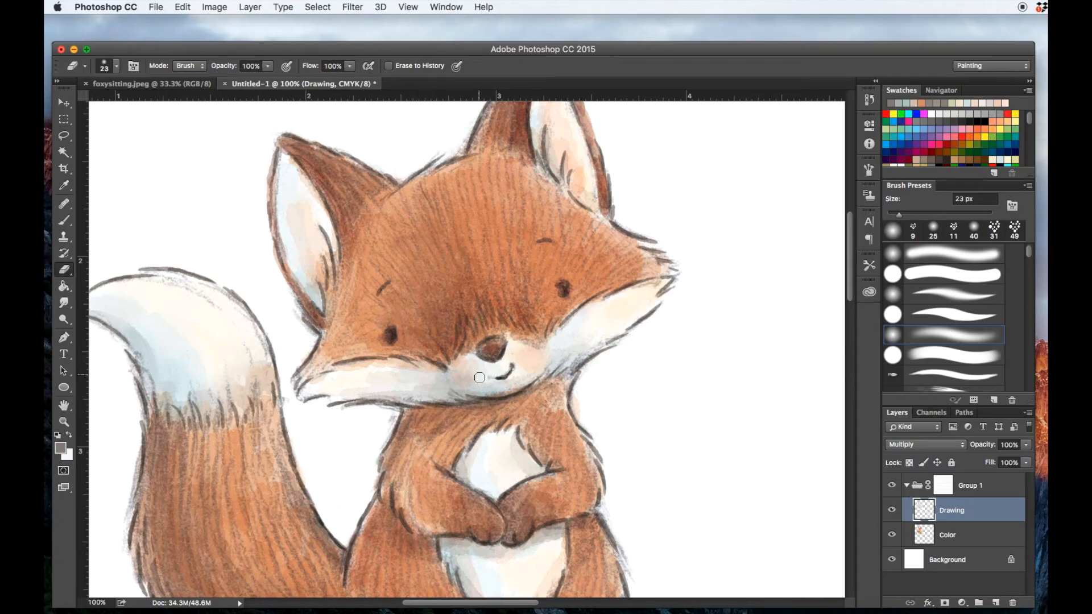
Erase the stray pencil marks around the tail tip and the loose sketch lines below the stump on the Drawing layer.
{"action": "scroll", "coordinate": [525, 355], "scroll_direction": "left", "scroll_amount": 2}
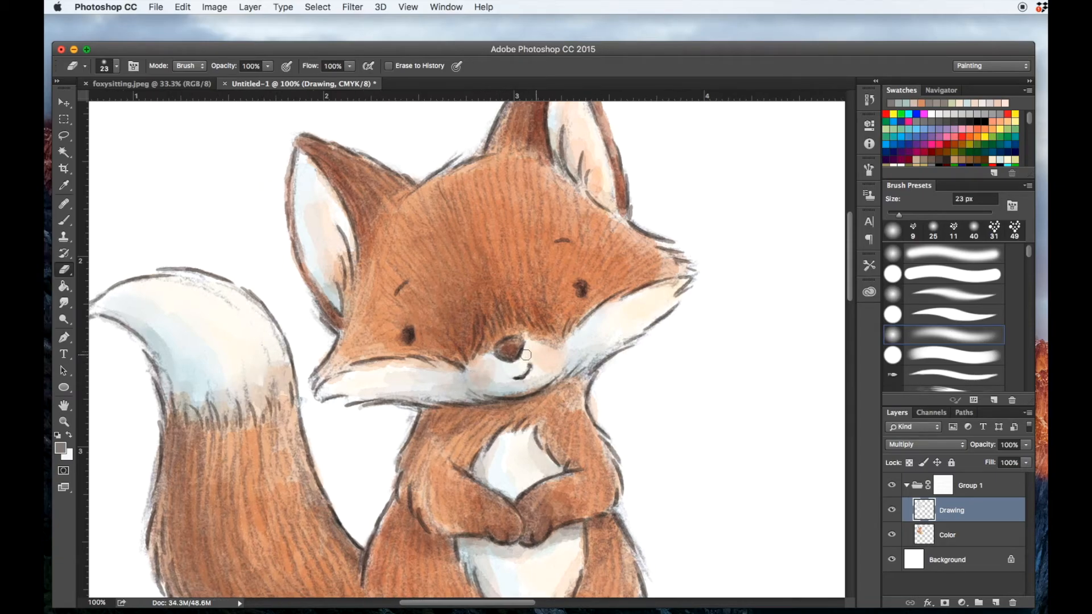
{"action": "scroll", "coordinate": [525, 355], "scroll_direction": "left", "scroll_amount": 8}
{"action": "scroll", "coordinate": [526, 355], "scroll_direction": "down", "scroll_amount": 1}
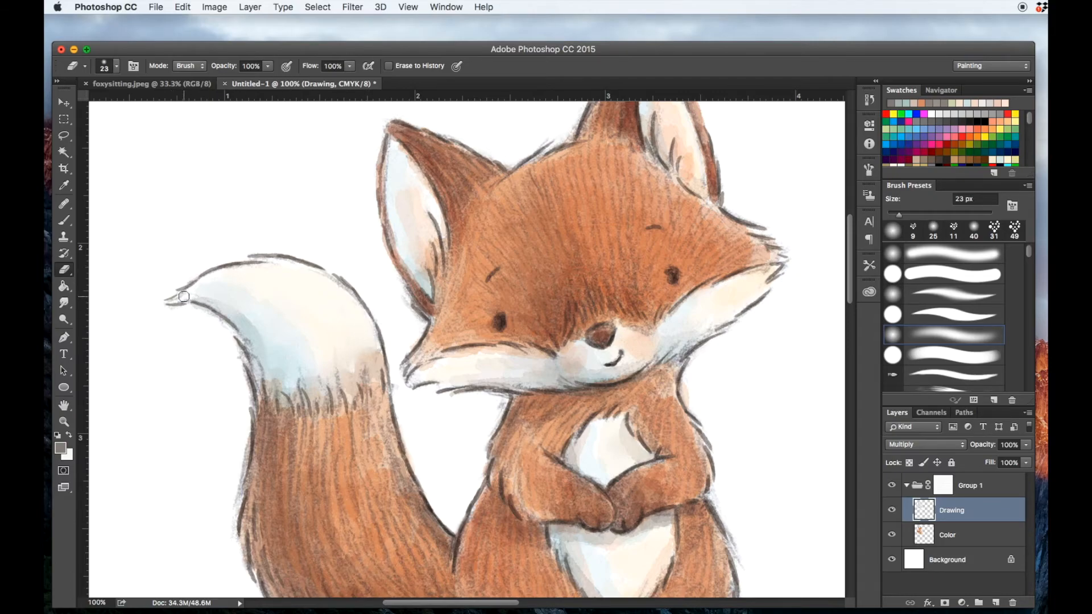
{"action": "scroll", "coordinate": [239, 309], "scroll_direction": "down", "scroll_amount": 10}
{"action": "scroll", "coordinate": [239, 309], "scroll_direction": "down", "scroll_amount": 1}
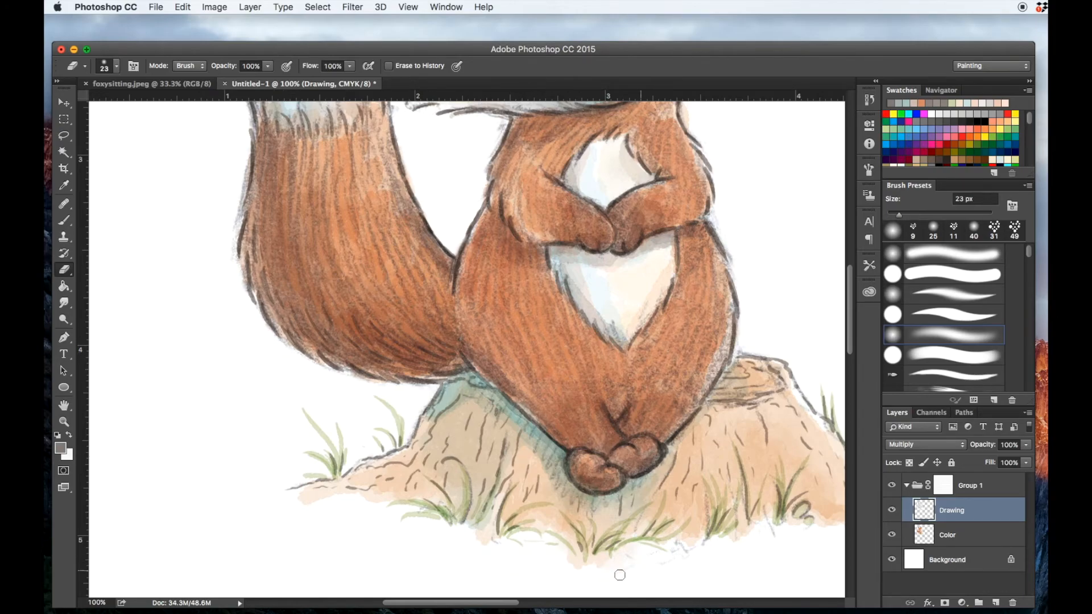
{"action": "scroll", "coordinate": [711, 535], "scroll_direction": "right", "scroll_amount": 5}
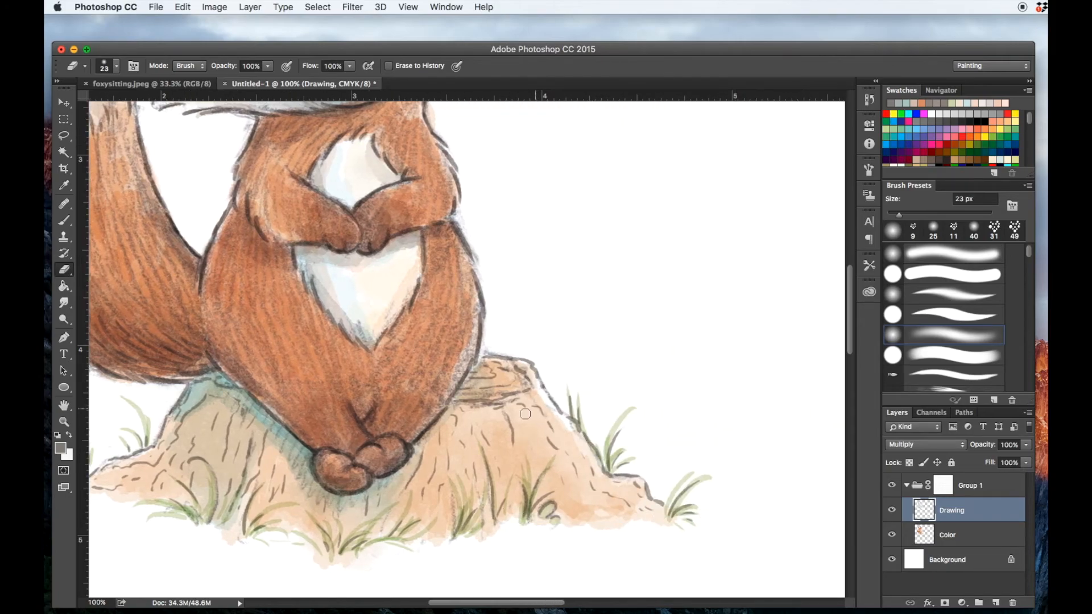
Clean up the remaining loose pencil marks around the cheeks, the white tail tip and the ears with the 23 px eraser.
{"action": "scroll", "coordinate": [466, 356], "scroll_direction": "up", "scroll_amount": 4}
{"action": "scroll", "coordinate": [467, 355], "scroll_direction": "left", "scroll_amount": 4}
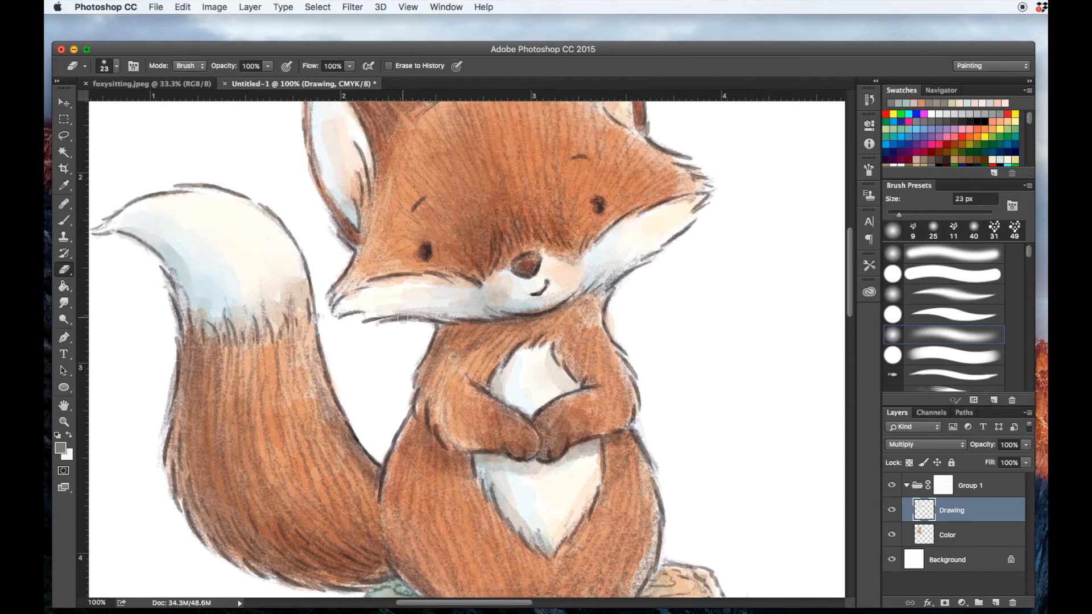
{"action": "scroll", "coordinate": [403, 317], "scroll_direction": "up", "scroll_amount": 2}
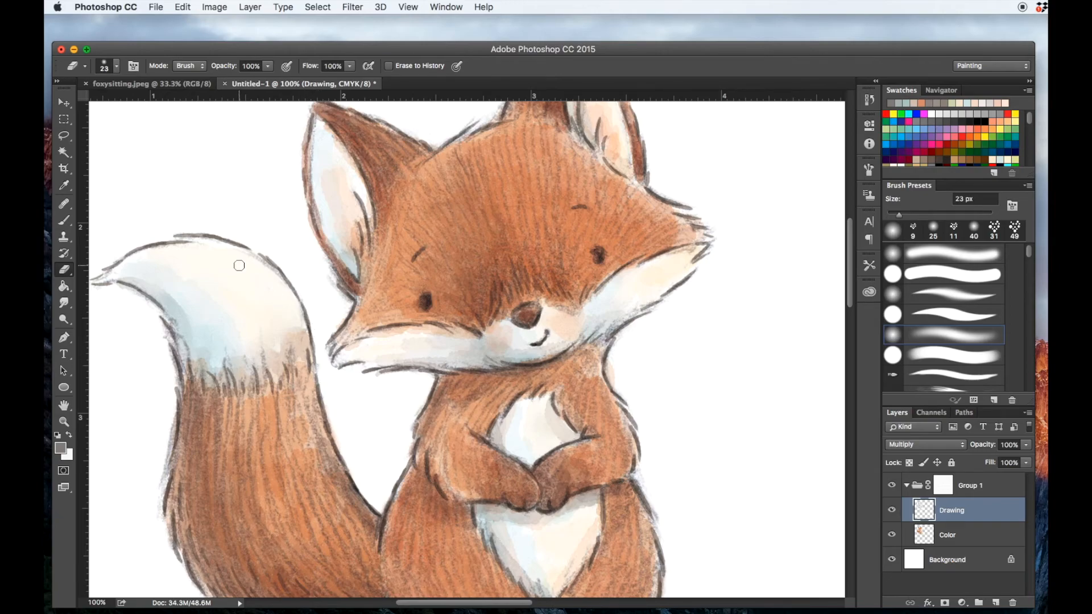
{"action": "scroll", "coordinate": [239, 266], "scroll_direction": "up", "scroll_amount": 5}
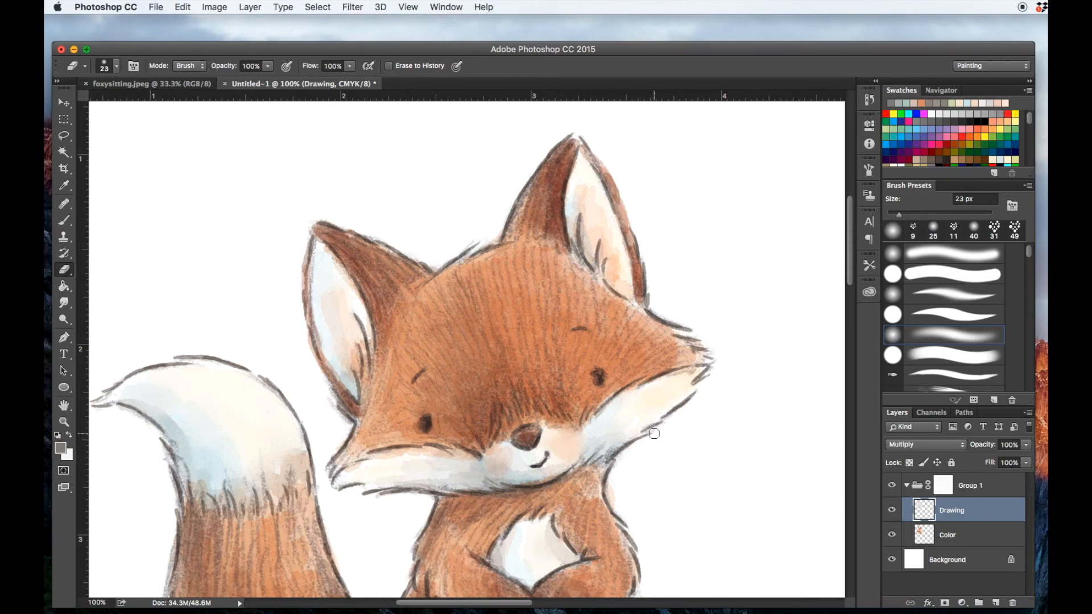
{"action": "scroll", "coordinate": [653, 434], "scroll_direction": "down", "scroll_amount": 5}
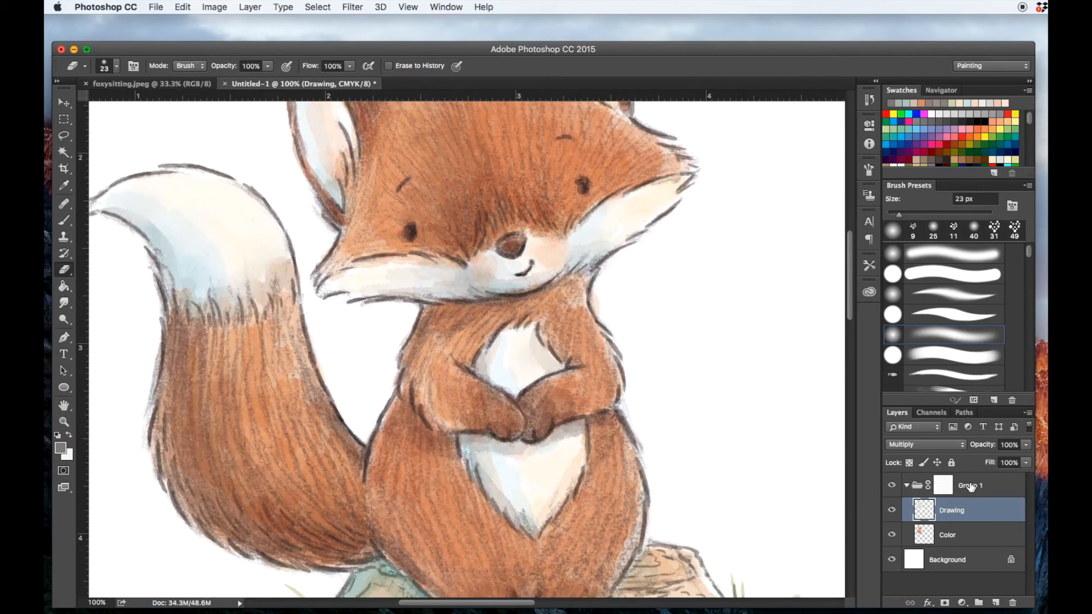
Rename the layer group as Fox Sitting on Stump and collapse it.
{"action": "double_click", "coordinate": [970, 485]}
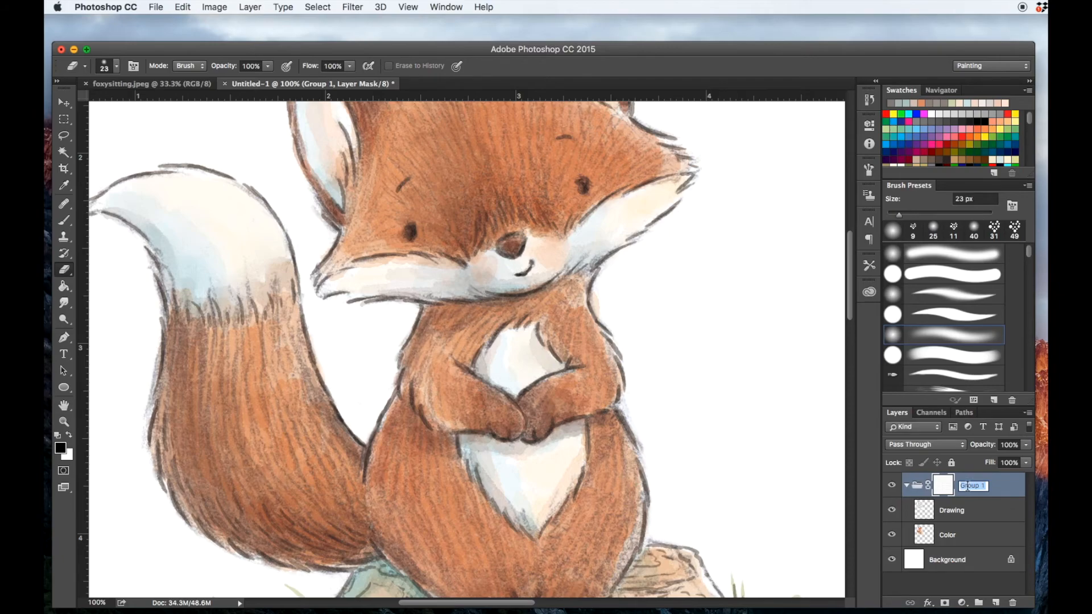
{"action": "type", "text": "Fox"}
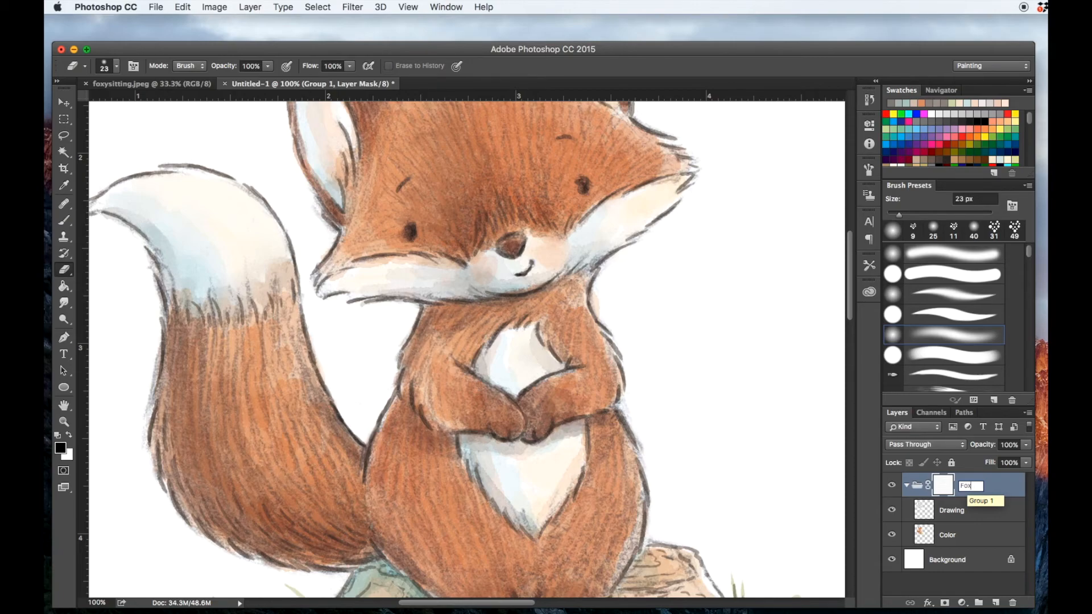
{"action": "type", "text": "Sitting on Stump"}
{"action": "key", "text": "Return"}
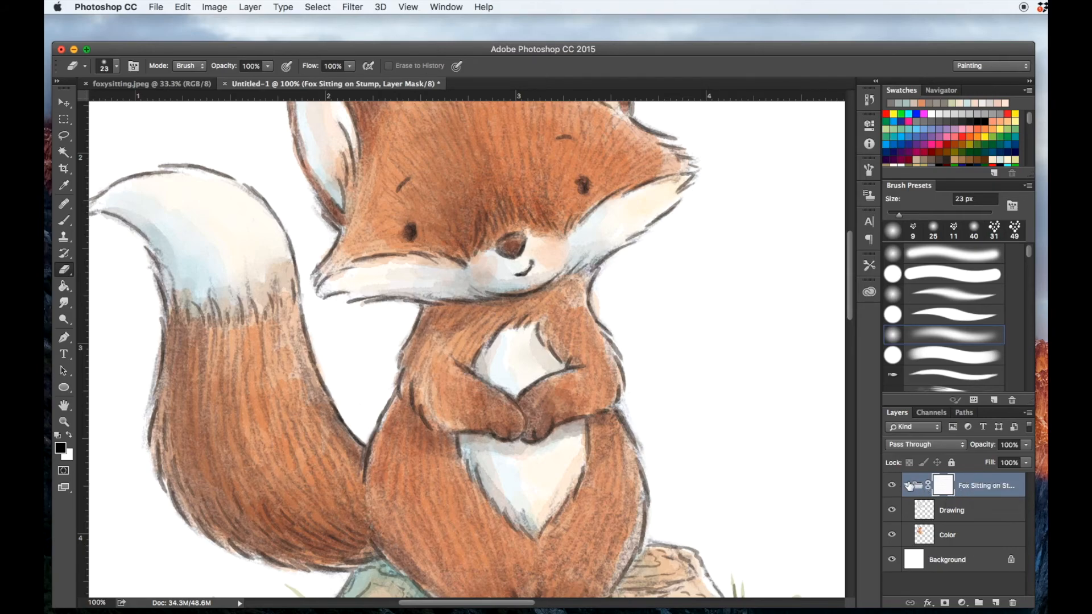
{"action": "left_click", "coordinate": [908, 487]}
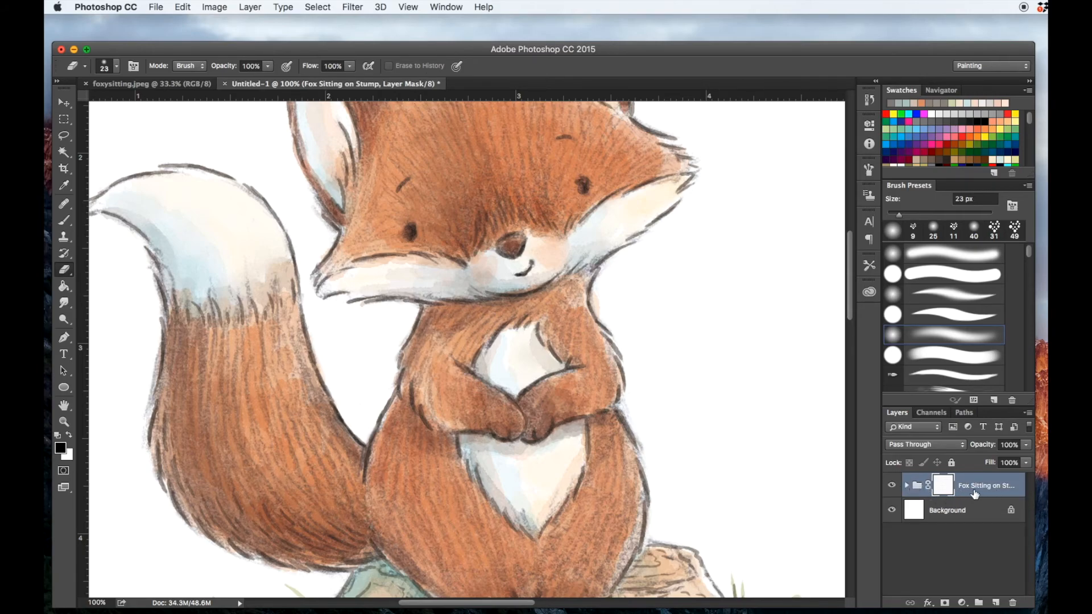
Check the Fox Sitting on Stump group by toggling its visibility and move it about 0.7 inch to the right on the canvas.
{"action": "key", "text": "super+minus"}
{"action": "key", "text": "super+minus"}
{"action": "key", "text": "super+minus"}
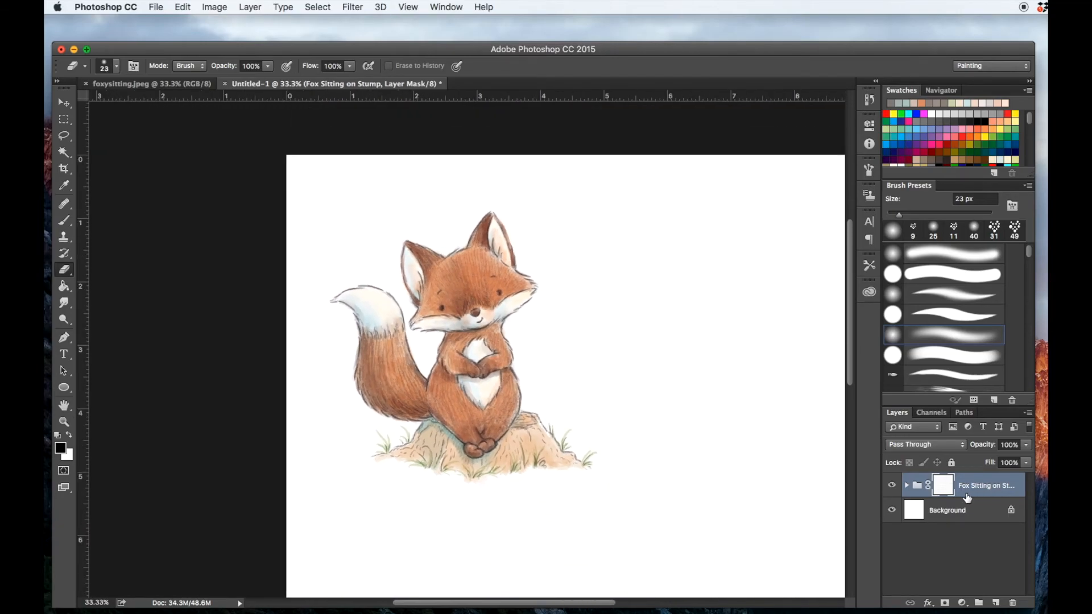
{"action": "left_click", "coordinate": [892, 486]}
{"action": "left_click", "coordinate": [892, 486]}
{"action": "left_click", "coordinate": [63, 103]}
{"action": "left_click_drag", "start_coordinate": [431, 348], "coordinate": [503, 389]}
{"action": "scroll", "coordinate": [515, 401], "scroll_direction": "down", "scroll_amount": 3}
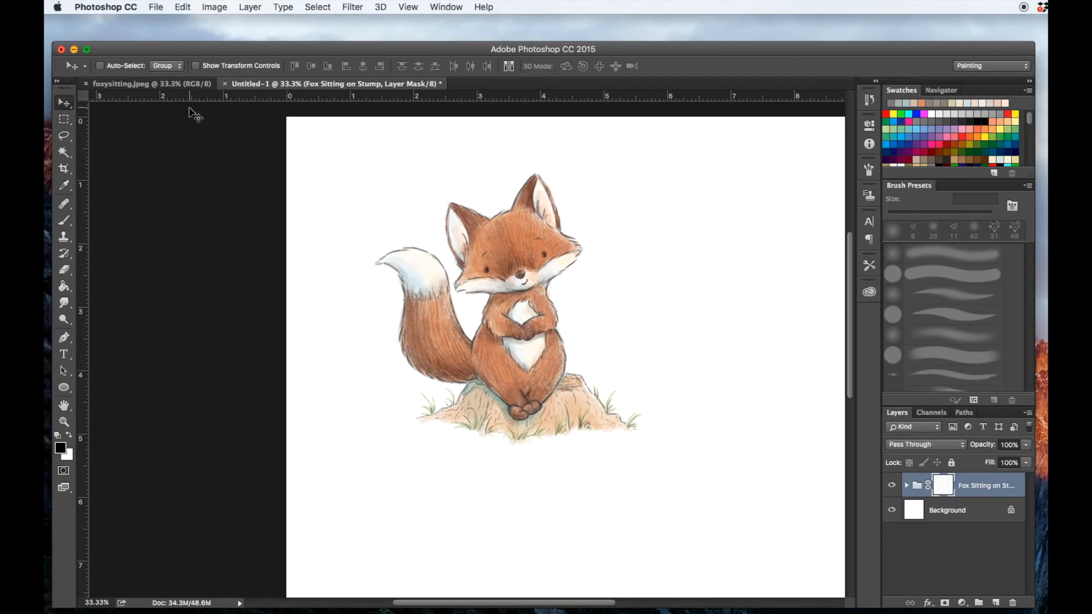
Lasso the back-turned fox on the stump in foxysitting.jpeg, copy it, and return to the Untitled-1 document.
{"action": "left_click", "coordinate": [178, 85]}
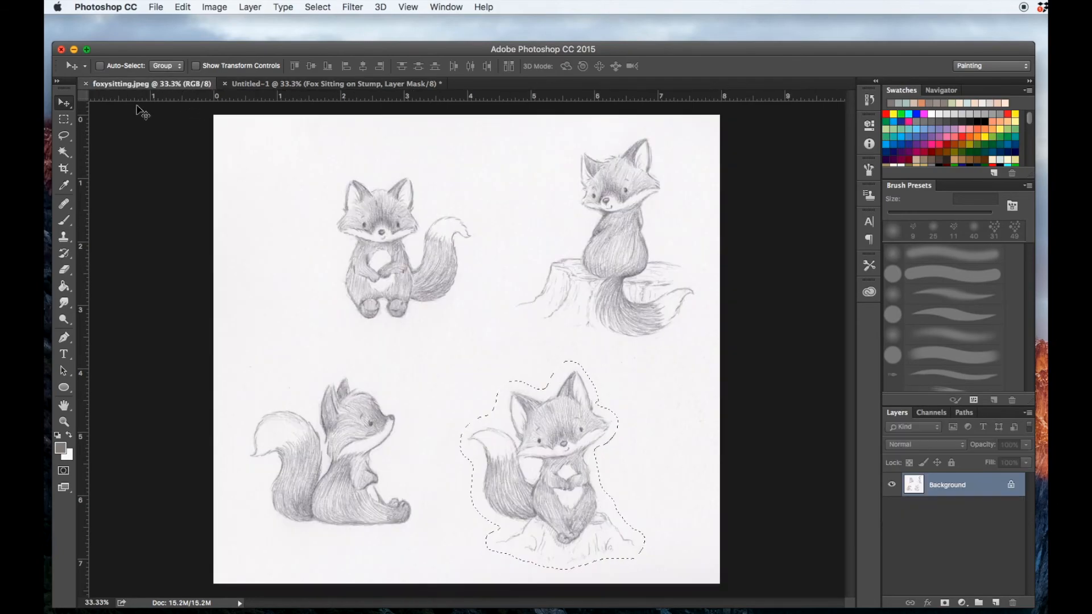
{"action": "left_click", "coordinate": [64, 136]}
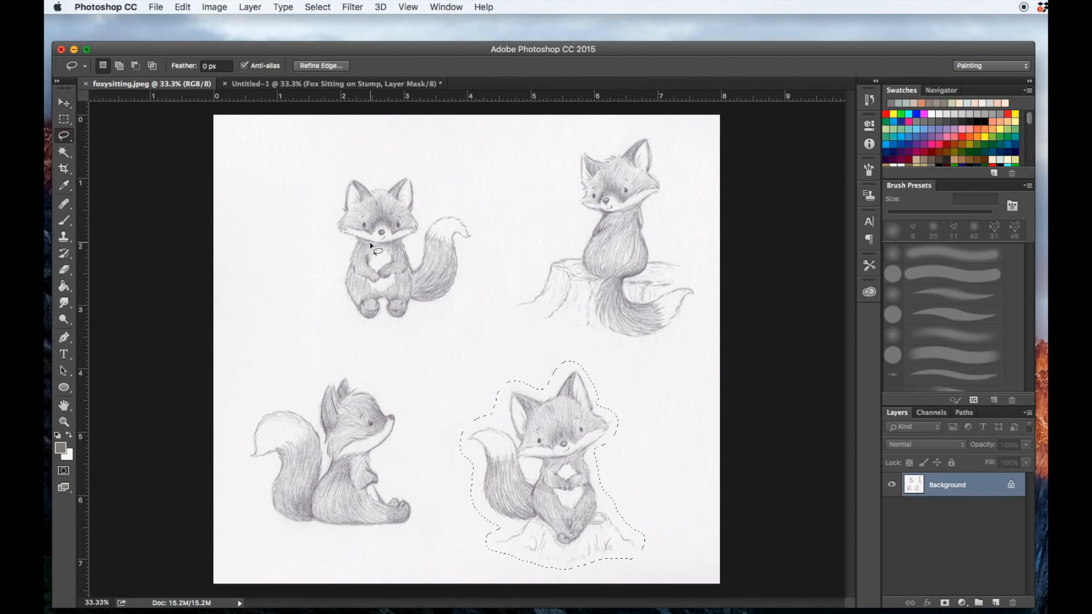
{"action": "mouse_move", "coordinate": [657, 140]}
{"action": "left_mouse_down"}
{"action": "mouse_move", "coordinate": [668, 190]}
{"action": "mouse_move", "coordinate": [653, 225]}
{"action": "mouse_move", "coordinate": [689, 267]}
{"action": "mouse_move", "coordinate": [698, 316]}
{"action": "mouse_move", "coordinate": [659, 353]}
{"action": "mouse_move", "coordinate": [518, 314]}
{"action": "mouse_move", "coordinate": [518, 292]}
{"action": "mouse_move", "coordinate": [566, 232]}
{"action": "mouse_move", "coordinate": [574, 152]}
{"action": "mouse_move", "coordinate": [659, 132]}
{"action": "left_mouse_up"}
{"action": "left_click", "coordinate": [293, 84]}
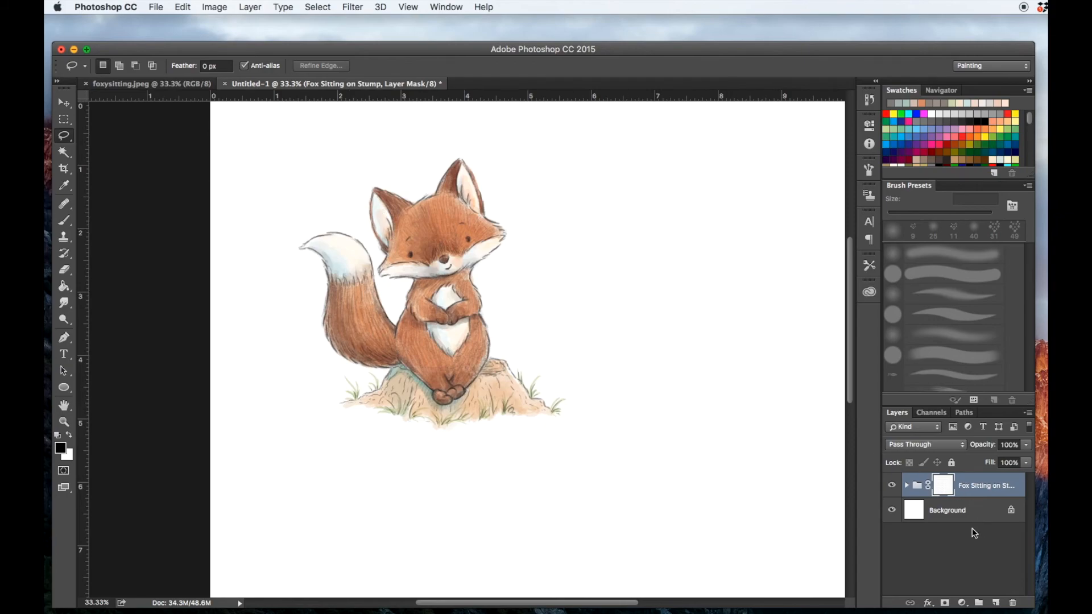
Add a layer group with a layer mask directly above the Background layer and fill the mask with the custom pattern at 100% opacity.
{"action": "left_click", "coordinate": [948, 513]}
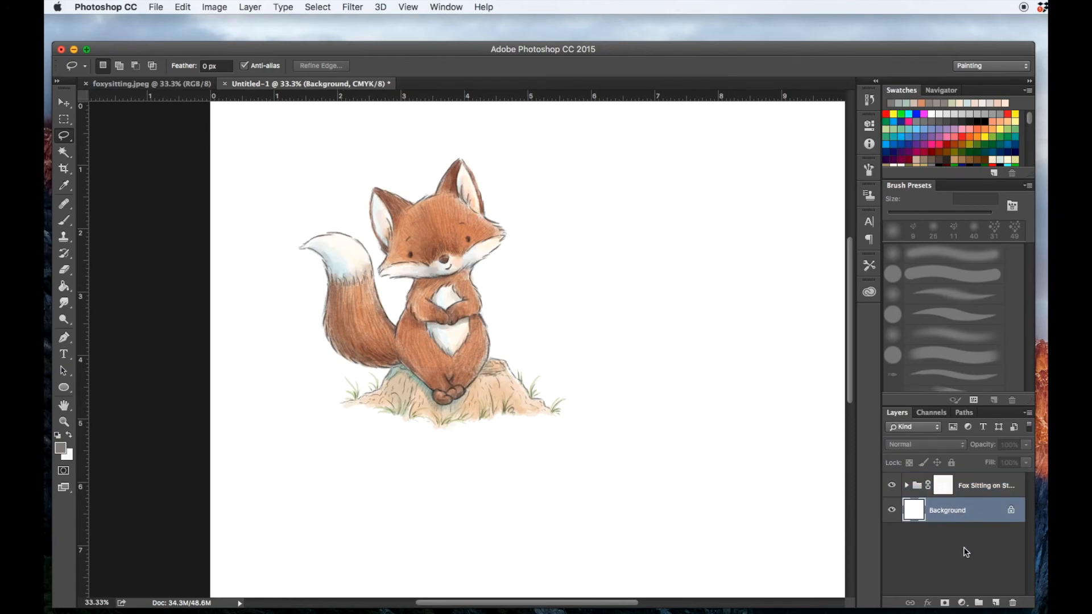
{"action": "left_click", "coordinate": [979, 603]}
{"action": "left_click", "coordinate": [945, 603]}
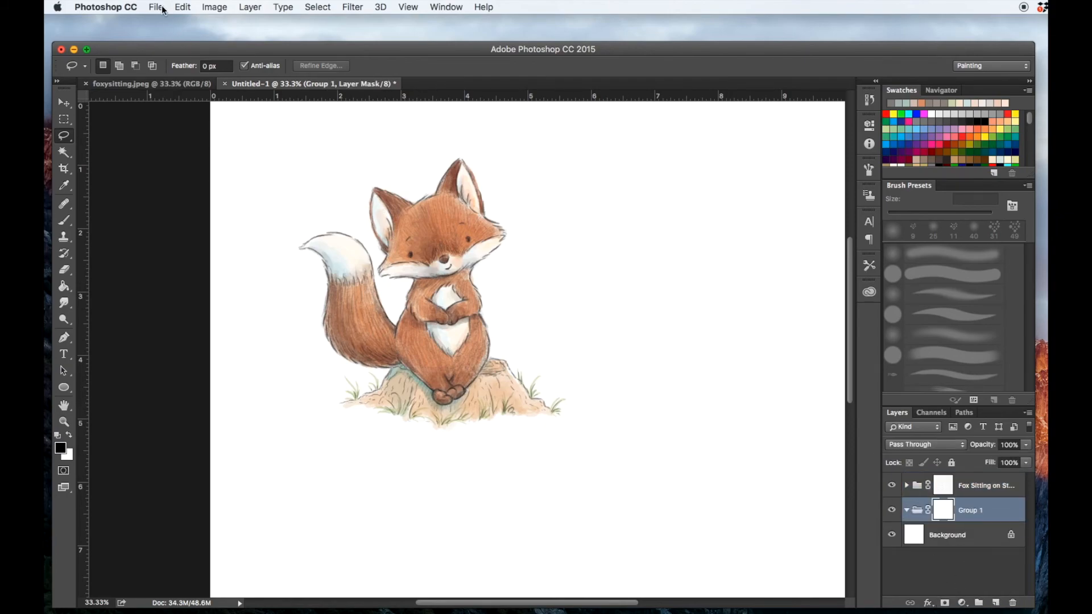
{"action": "left_click", "coordinate": [183, 7]}
{"action": "left_click", "coordinate": [191, 197]}
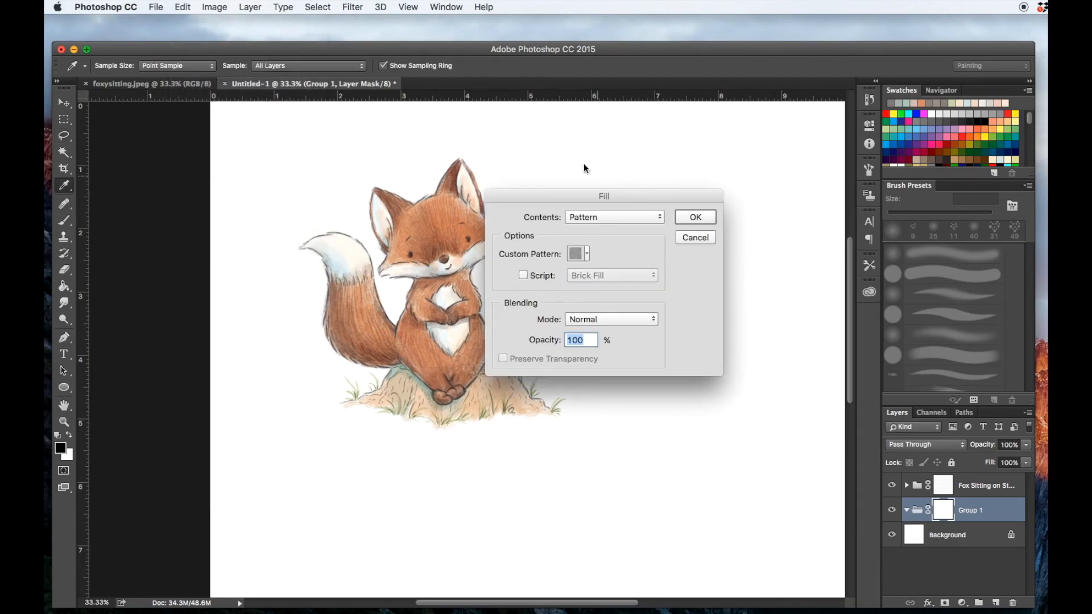
{"action": "left_click", "coordinate": [695, 216]}
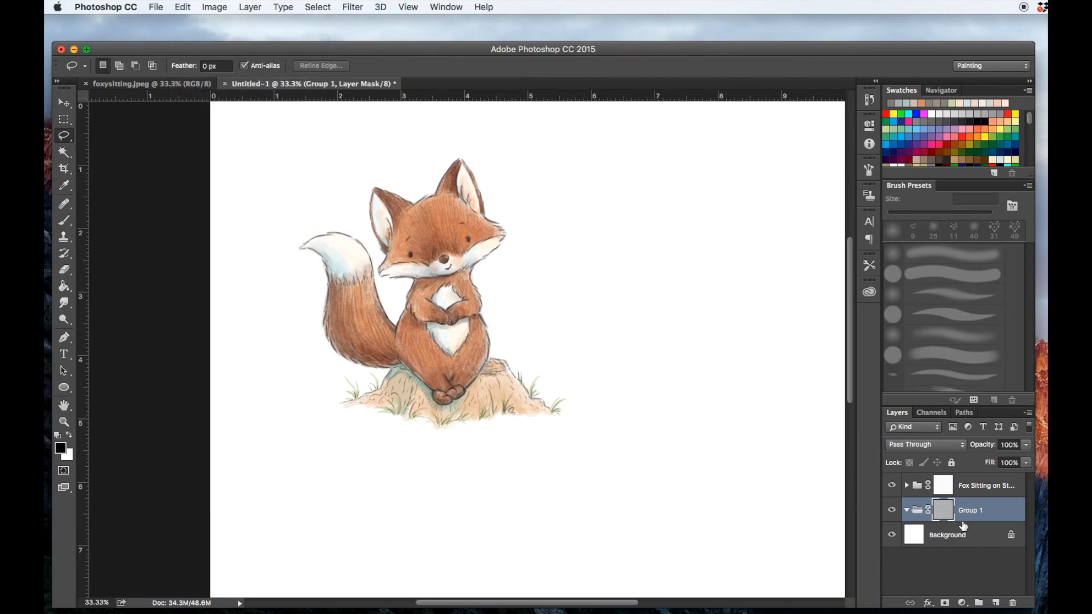
Brighten the new group's mask with Levels, setting the white input level to 164.
{"action": "key", "text": "super+l"}
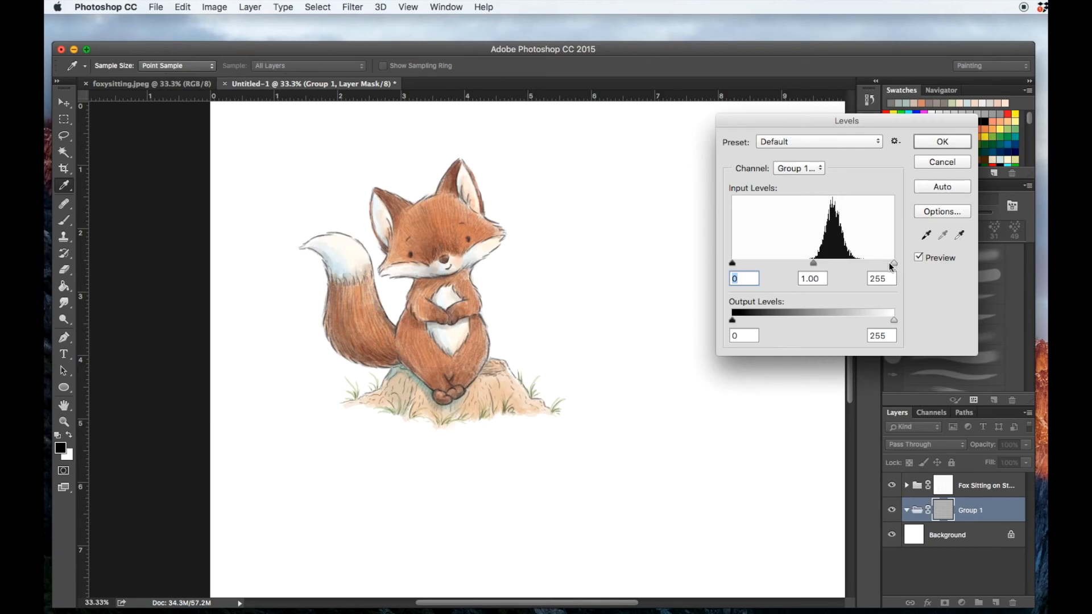
{"action": "left_click_drag", "start_coordinate": [894, 263], "coordinate": [835, 261]}
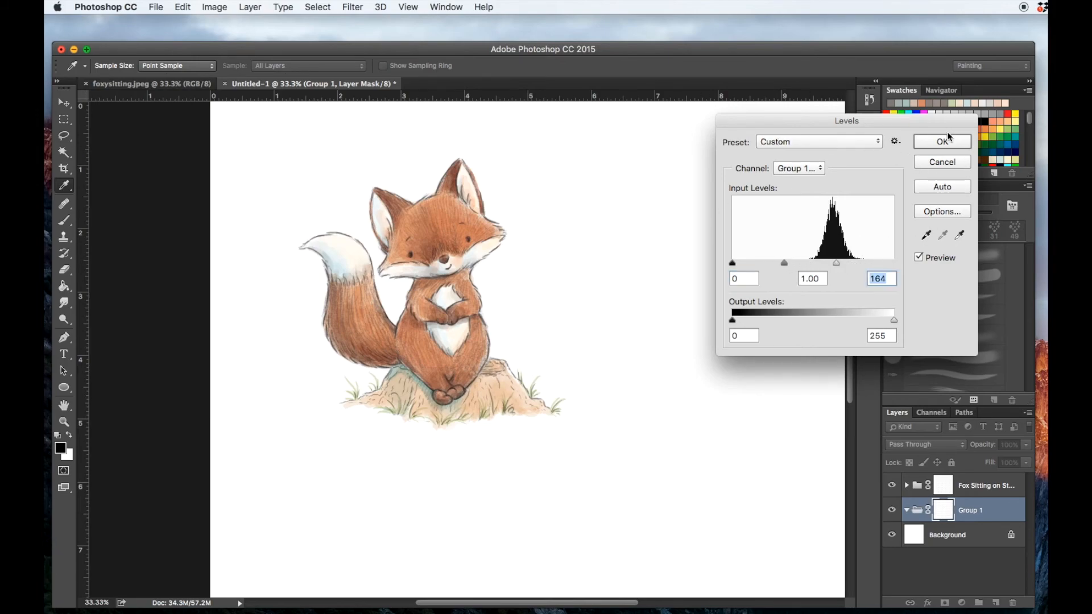
{"action": "left_click", "coordinate": [948, 139]}
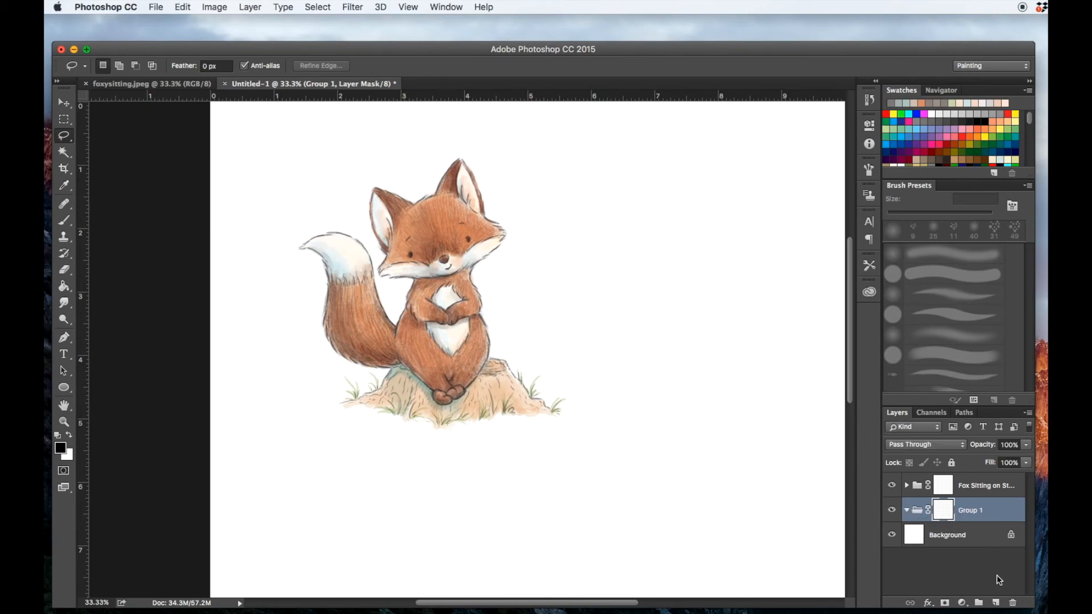
Paste the fox sketch into the new group, place it beside the painted fox, and shift the painted fox about 0.7 inch left.
{"action": "key", "text": "super+v"}
{"action": "key", "text": "v"}
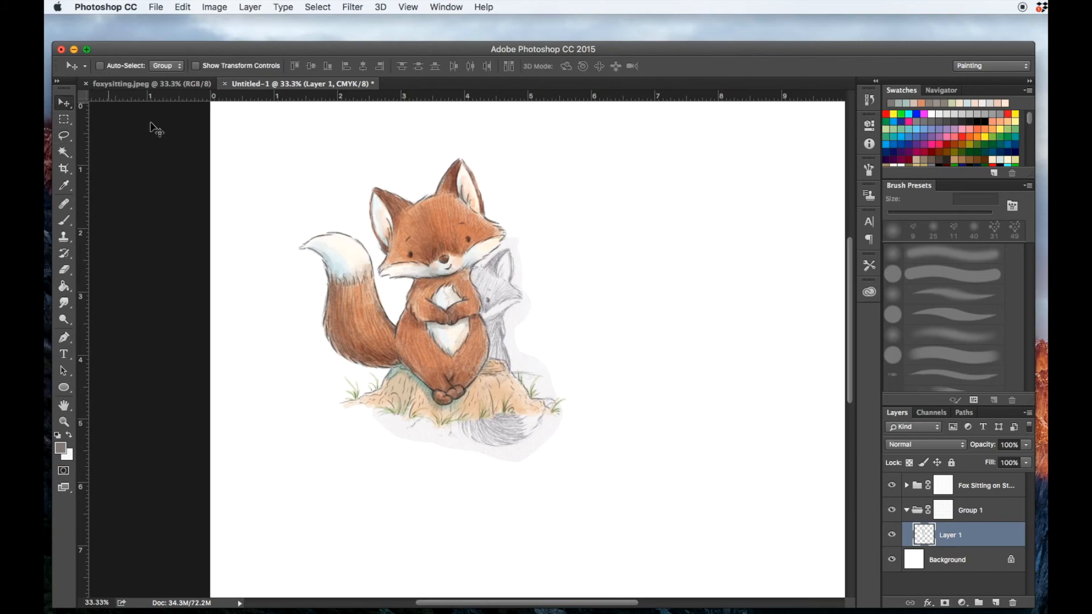
{"action": "left_click_drag", "start_coordinate": [496, 318], "coordinate": [701, 275]}
{"action": "scroll", "coordinate": [700, 274], "scroll_direction": "right", "scroll_amount": 5}
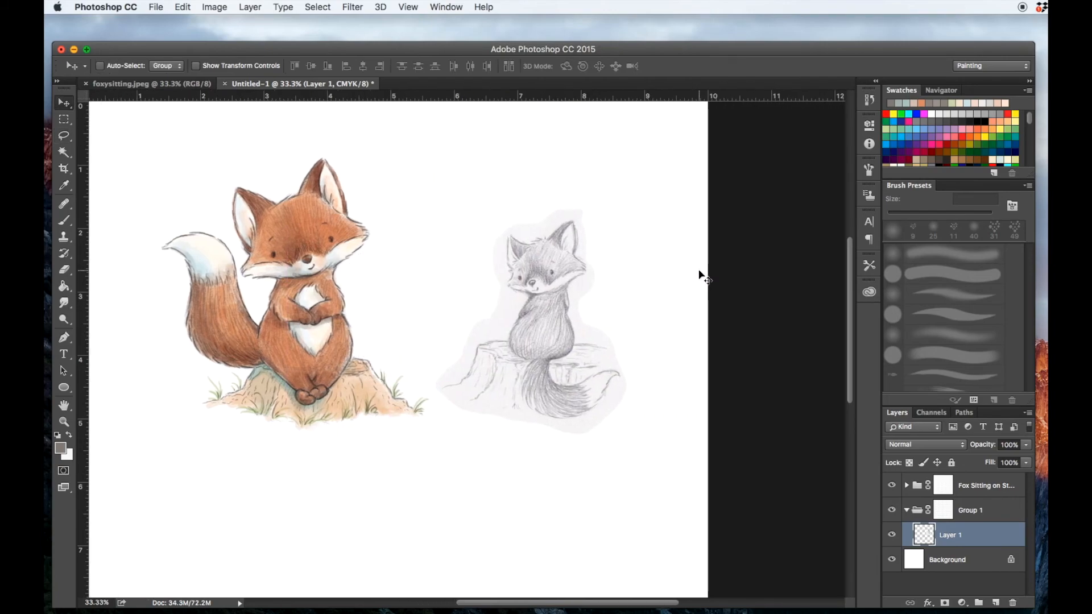
{"action": "key", "text": "super+minus"}
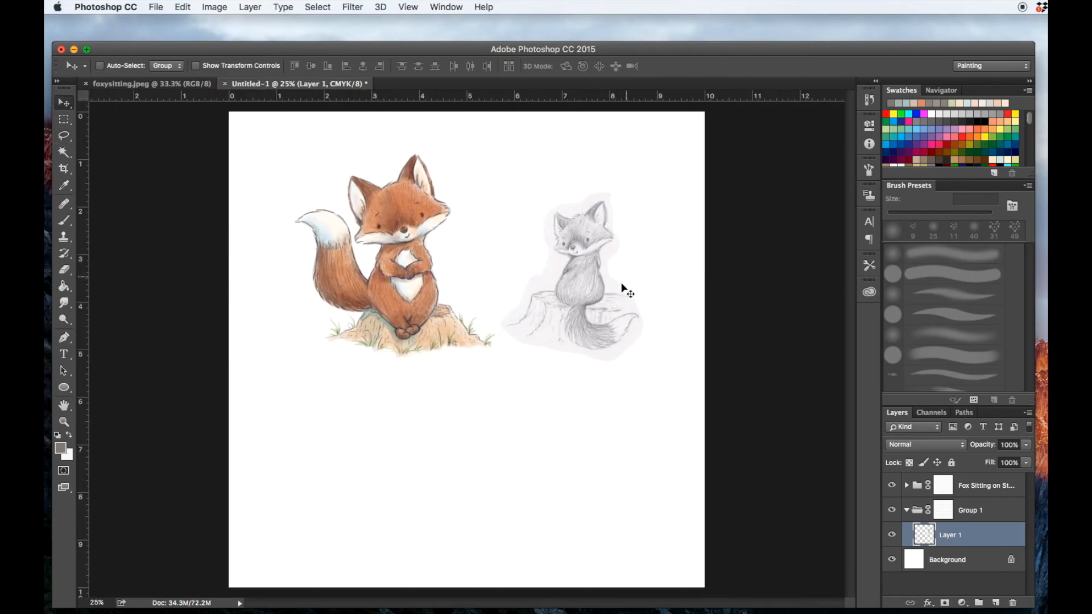
{"action": "left_click", "coordinate": [990, 494]}
{"action": "left_click_drag", "start_coordinate": [376, 255], "coordinate": [347, 248]}
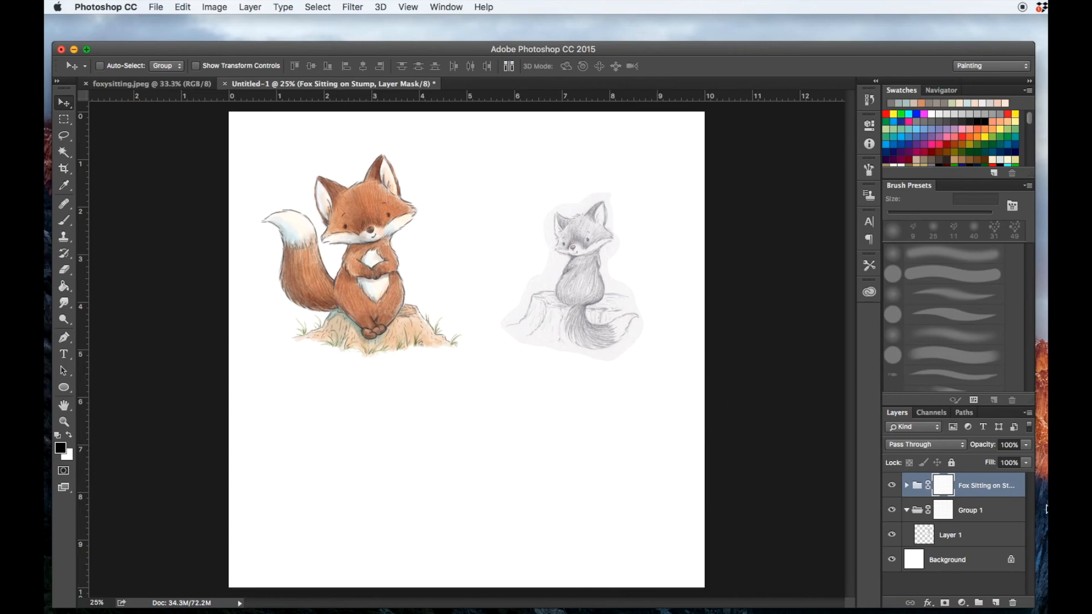
Rename the pasted sketch layer as Drawing and set its blending mode to Multiply.
{"action": "left_click", "coordinate": [960, 536]}
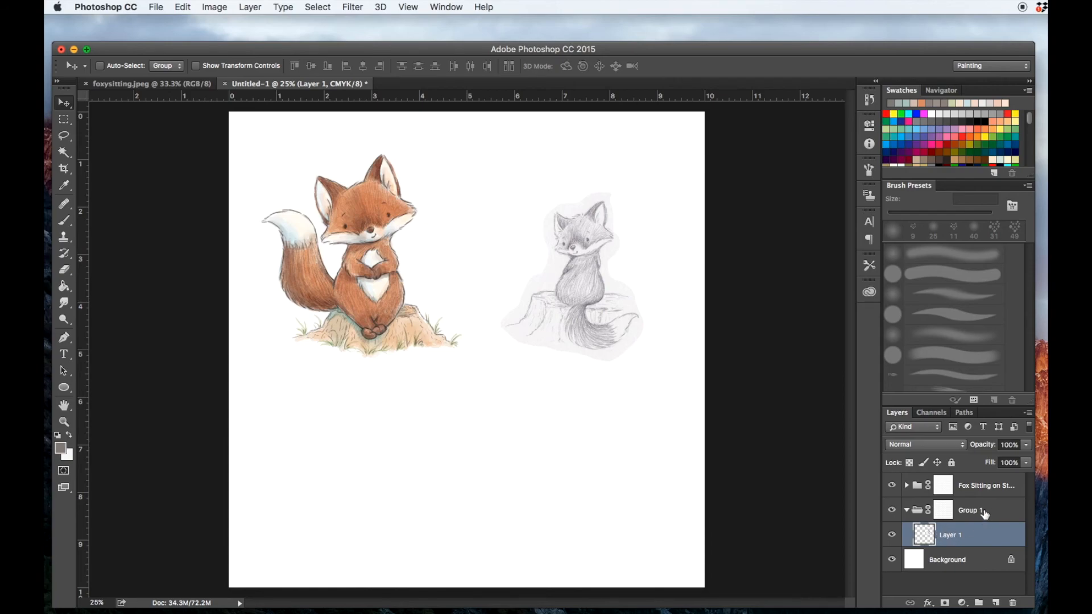
{"action": "double_click", "coordinate": [950, 535]}
{"action": "type", "text": "Drawing"}
{"action": "key", "text": "Return"}
{"action": "left_click", "coordinate": [904, 453]}
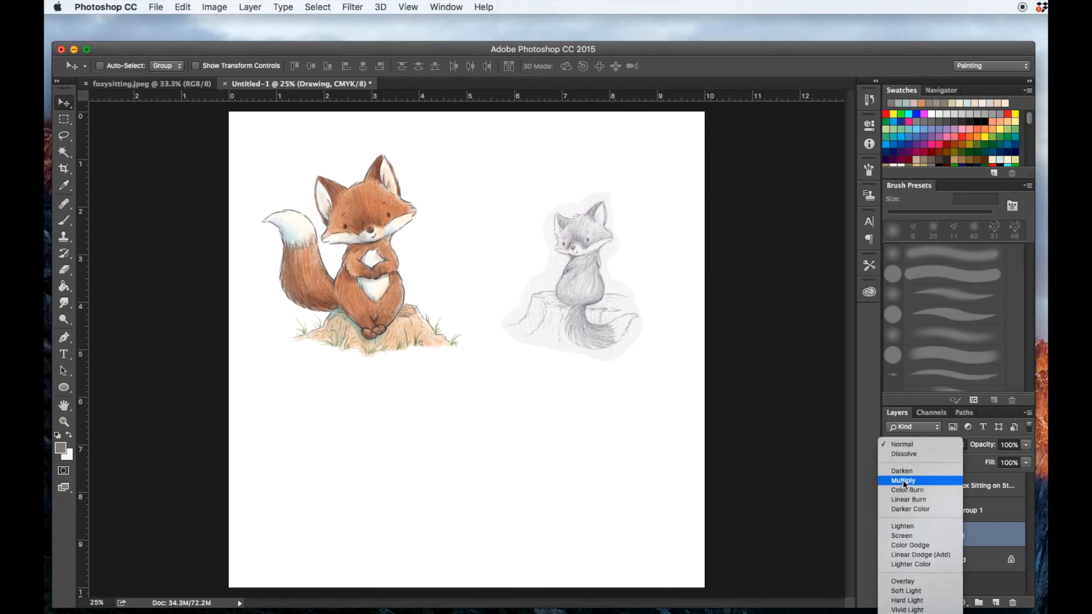
{"action": "left_click", "coordinate": [900, 477]}
Add a new layer named Color below the Drawing layer inside the group.
{"action": "left_click", "coordinate": [996, 603]}
{"action": "left_click_drag", "start_coordinate": [945, 541], "coordinate": [946, 572]}
{"action": "double_click", "coordinate": [952, 560]}
{"action": "type", "text": "Color"}
{"action": "key", "text": "Return"}
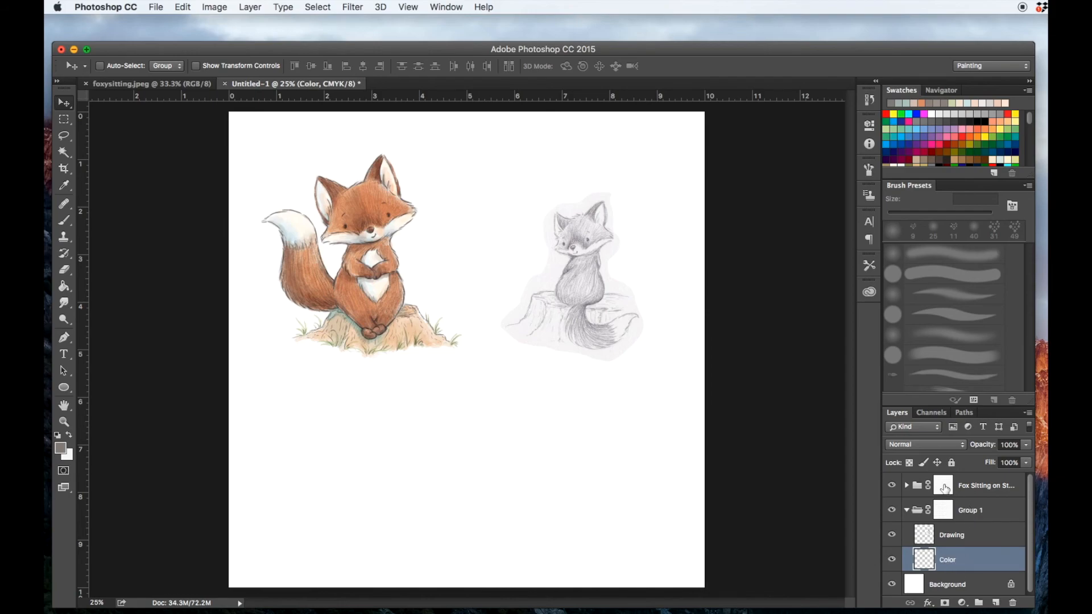
Rename the sketch's layer group as Fox Back turned and collapse it.
{"action": "double_click", "coordinate": [974, 511]}
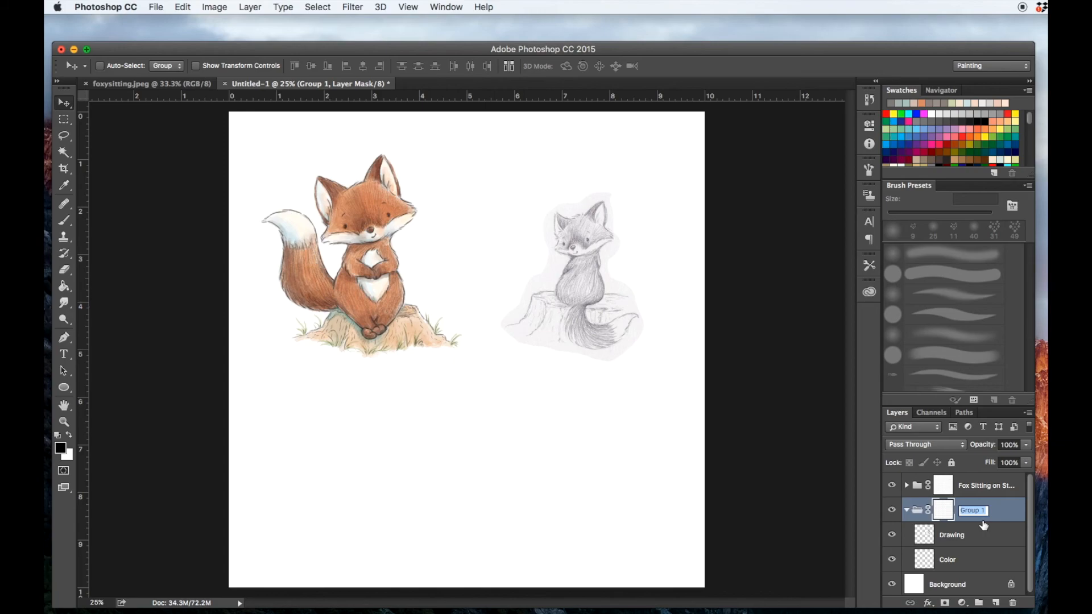
{"action": "type", "text": "Fox B"}
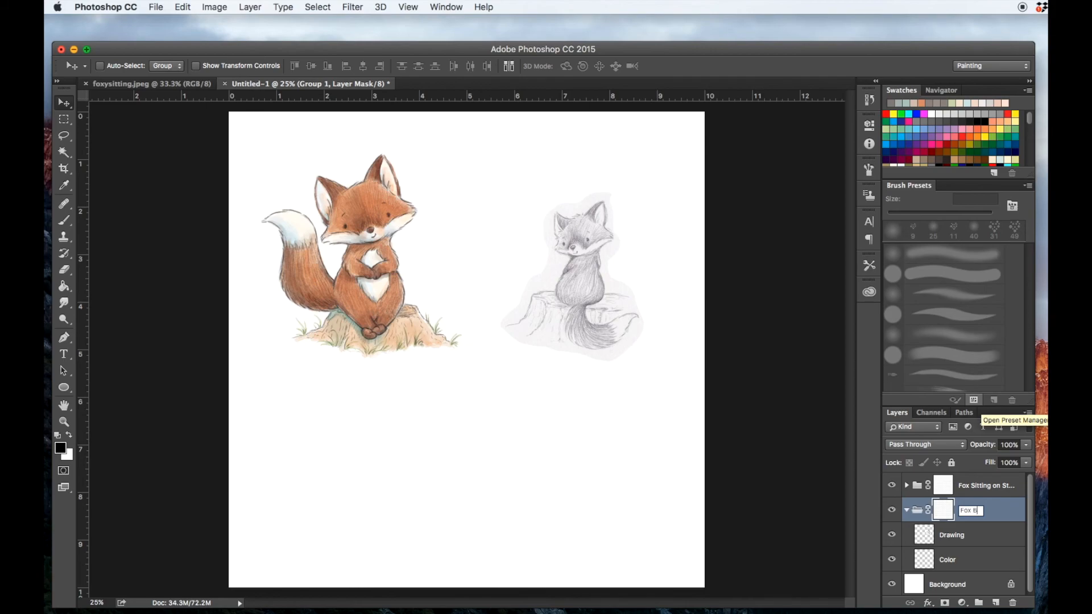
{"action": "type", "text": "ack turned"}
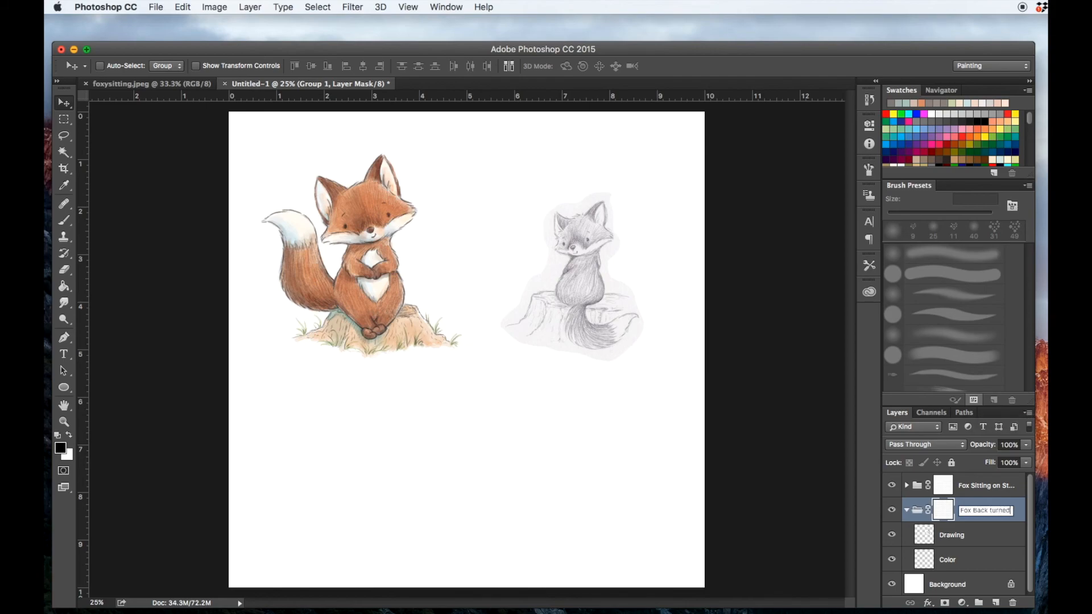
{"action": "key", "text": "Return"}
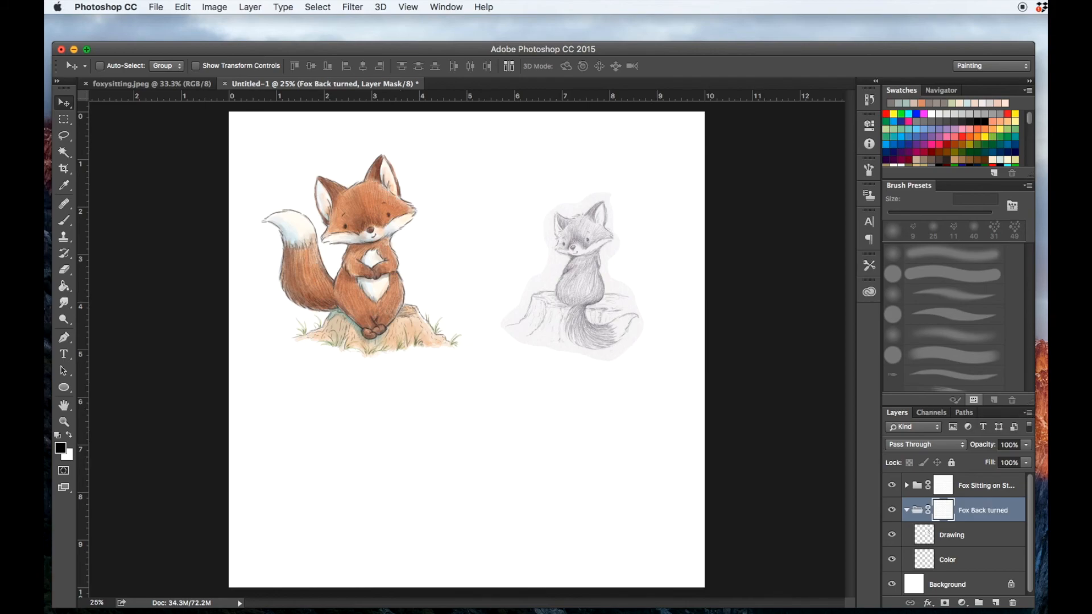
{"action": "left_click", "coordinate": [907, 511]}
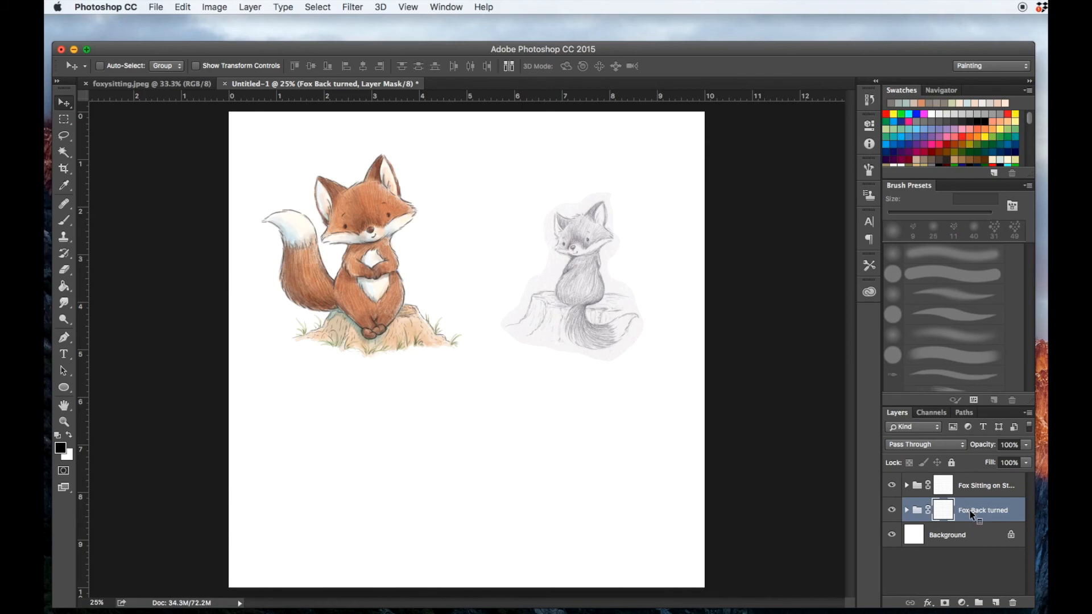
Duplicate the Fox Sitting on Stump group into a new document and move the fox to the middle of its canvas.
{"action": "right_click", "coordinate": [967, 487]}
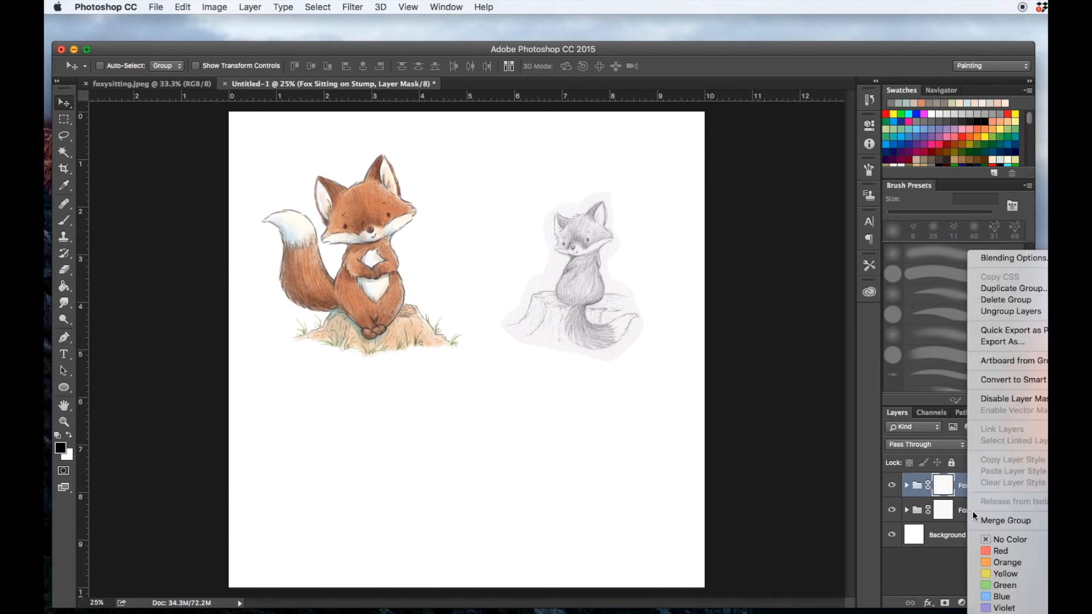
{"action": "left_click", "coordinate": [996, 297]}
{"action": "left_click", "coordinate": [576, 322]}
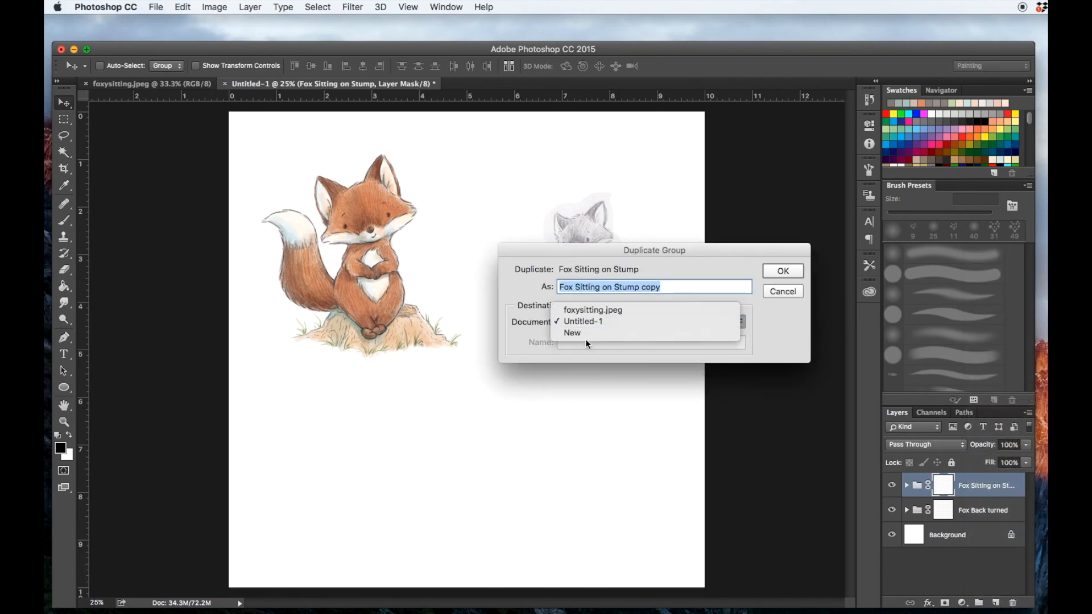
{"action": "left_click", "coordinate": [591, 337]}
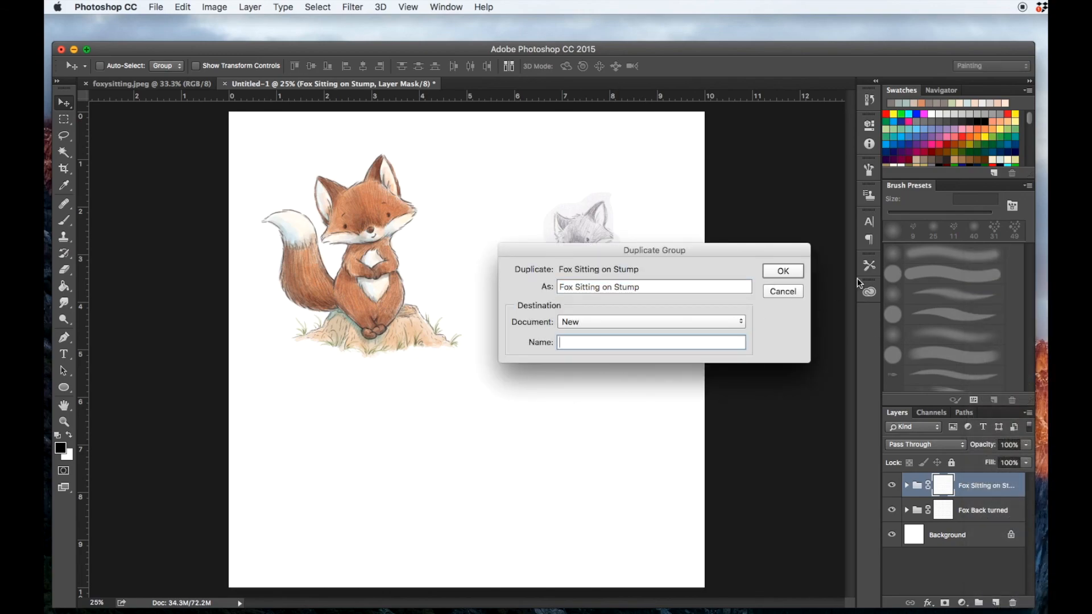
{"action": "left_click", "coordinate": [791, 273]}
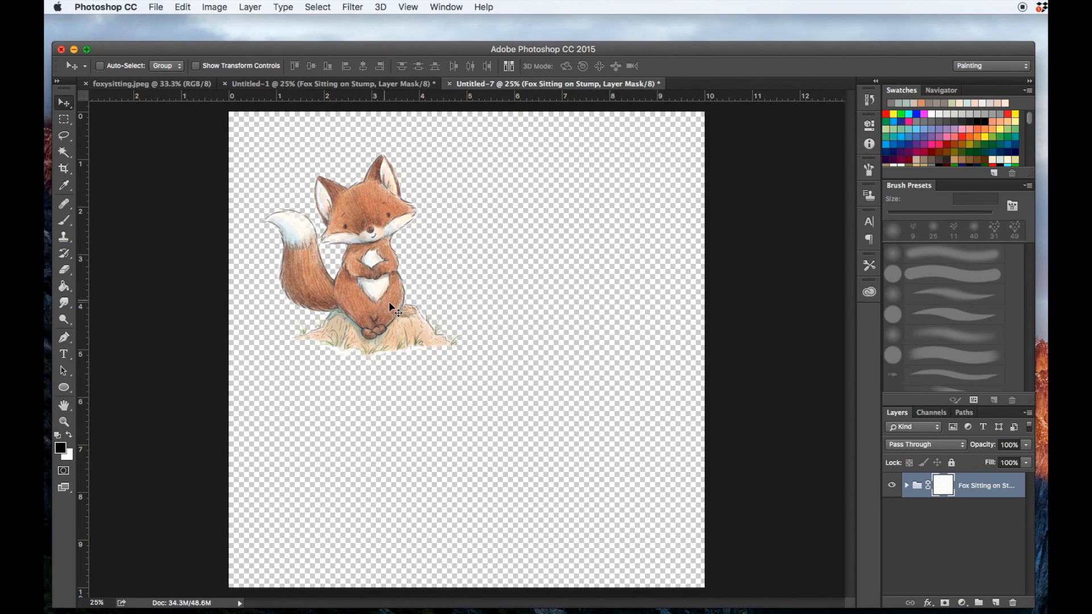
{"action": "left_click_drag", "start_coordinate": [381, 287], "coordinate": [484, 366]}
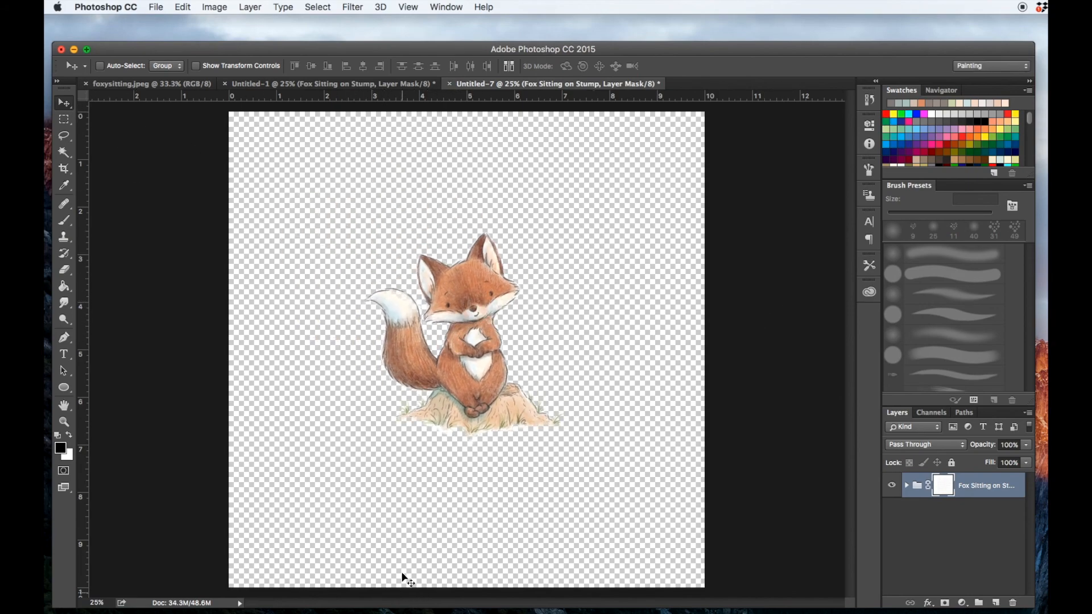
Return to the Untitled-1 document and examine the layers inside the Fox Back turned group.
{"action": "left_click", "coordinate": [401, 83]}
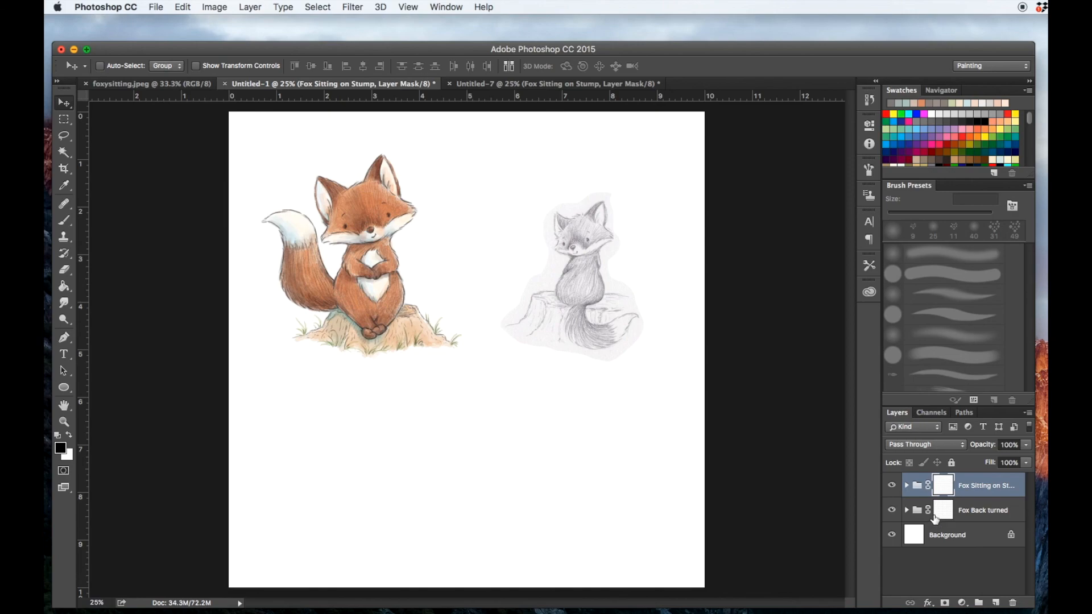
{"action": "left_click", "coordinate": [908, 510]}
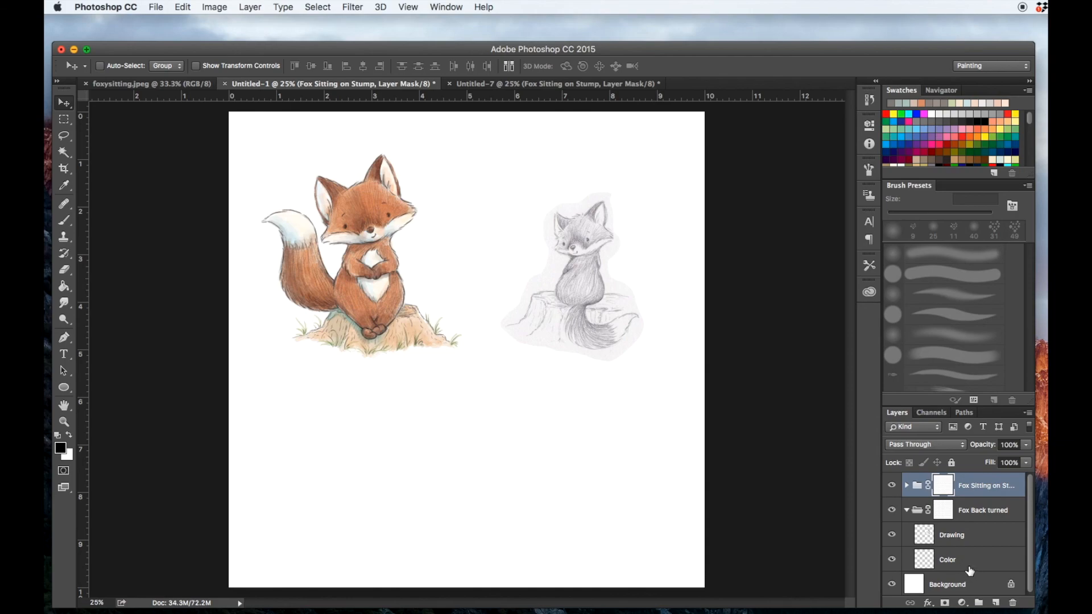
{"action": "left_click", "coordinate": [907, 510]}
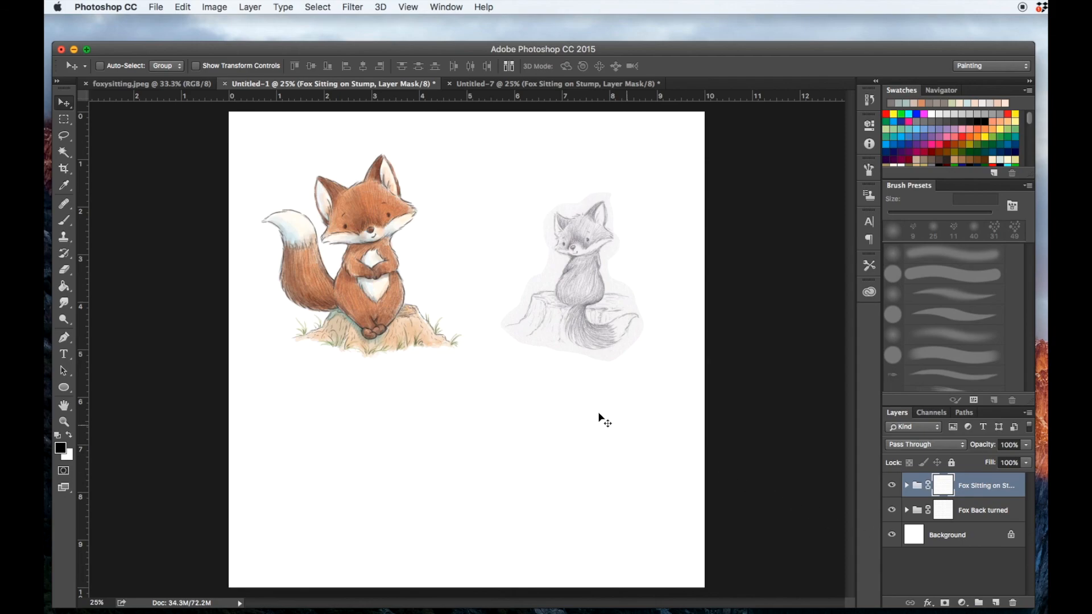